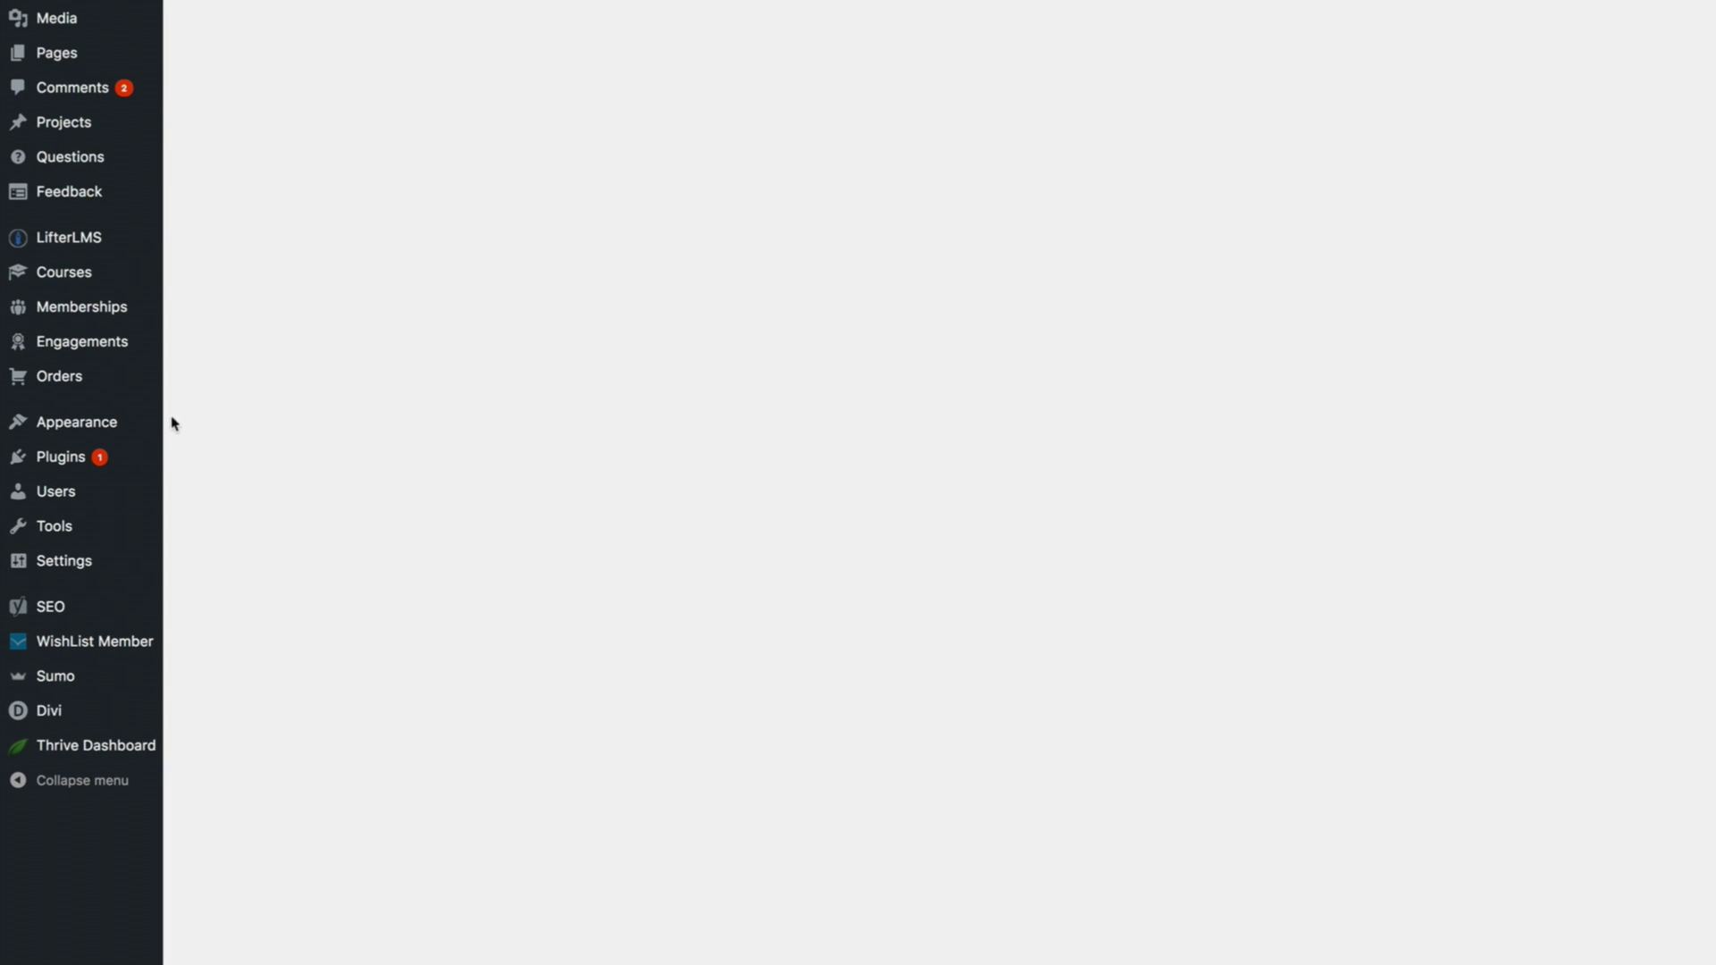
# Step: From Appearance > Menus, create a new empty menu named 'my mega menu'
pyautogui.moveTo(133, 425)
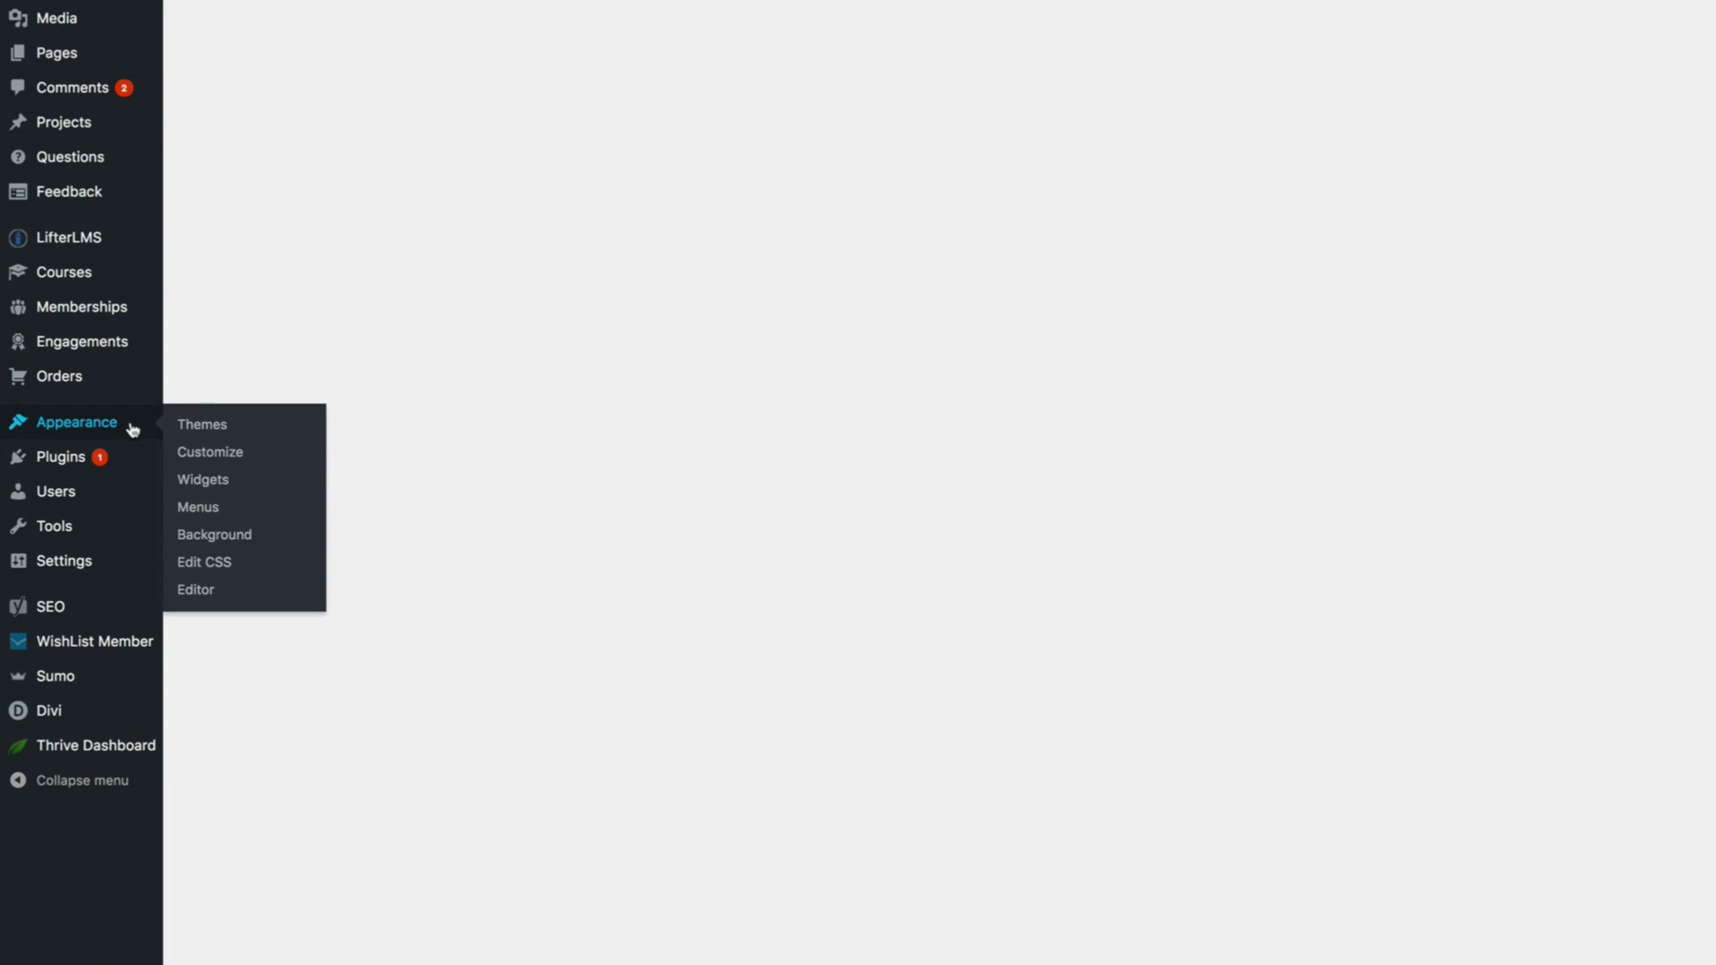
pyautogui.click(199, 507)
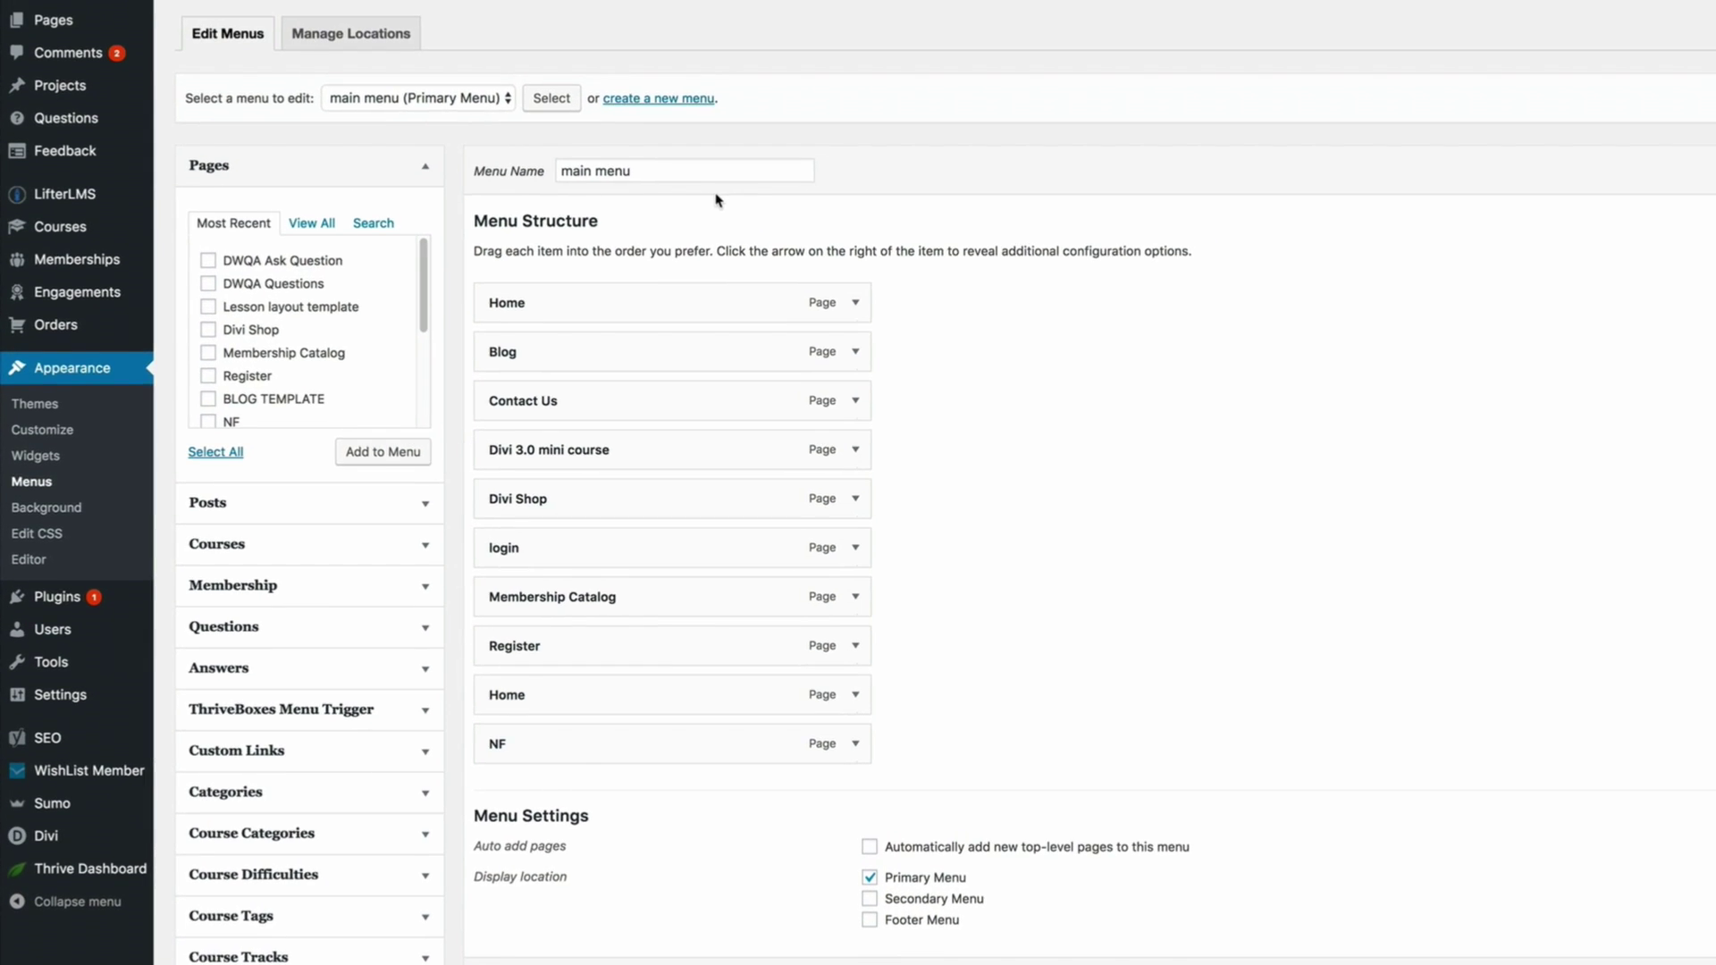
pyautogui.click(644, 108)
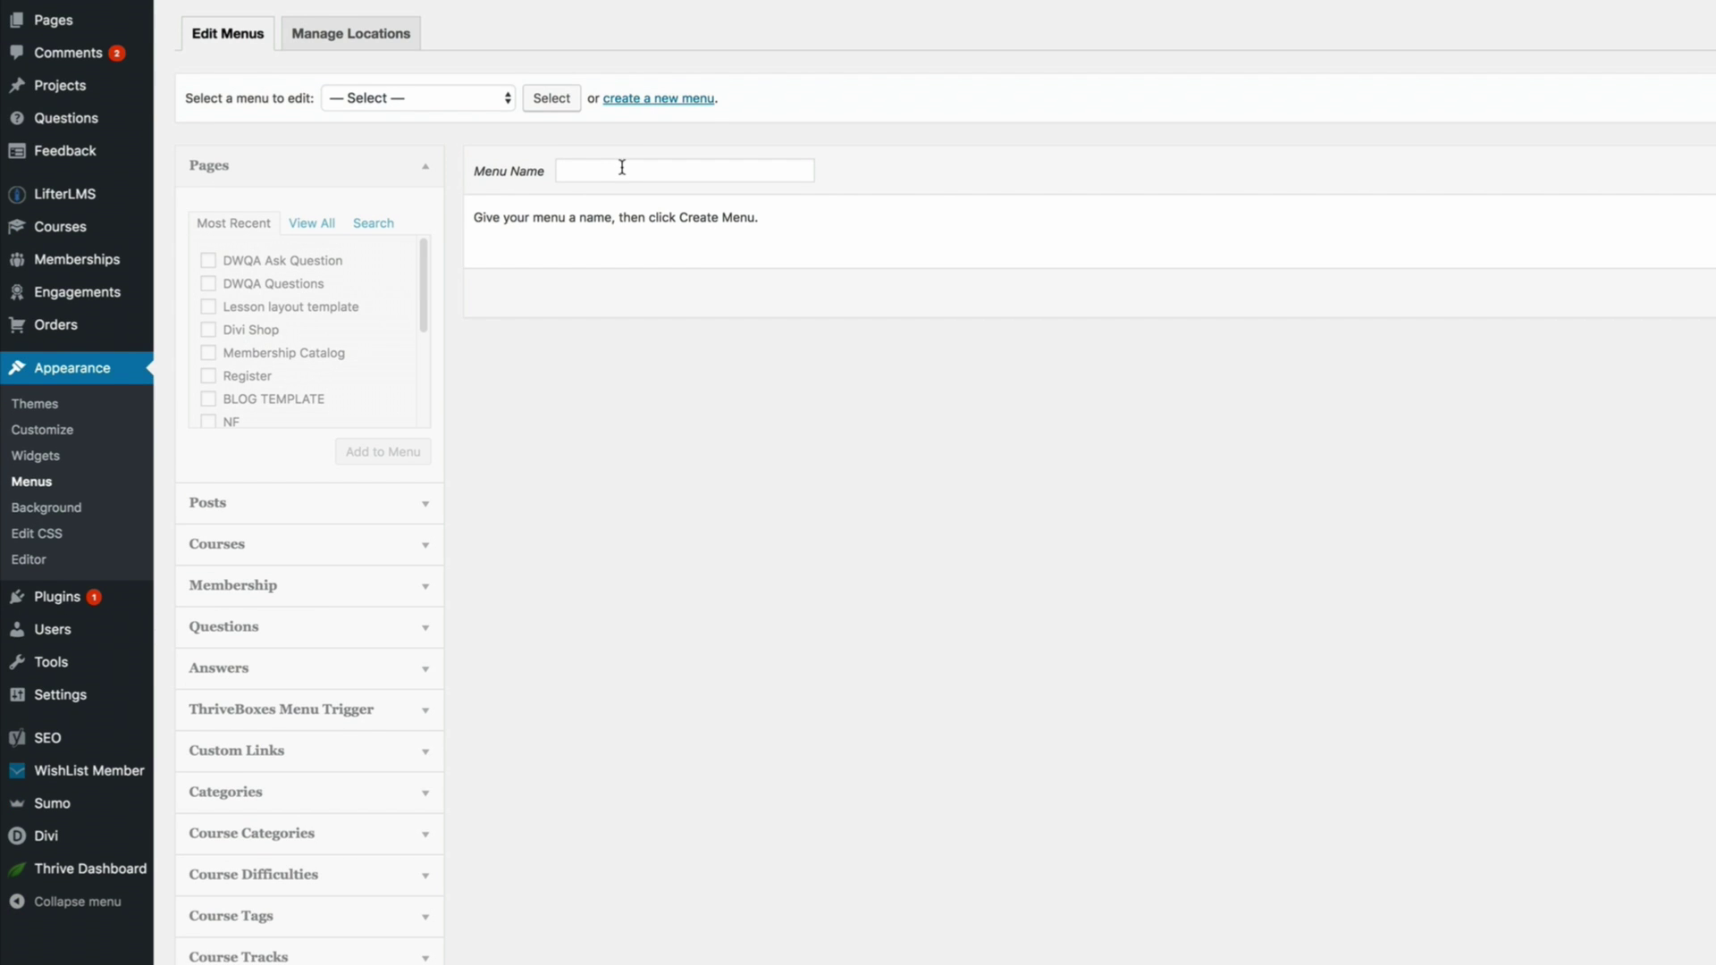
pyautogui.click(623, 170)
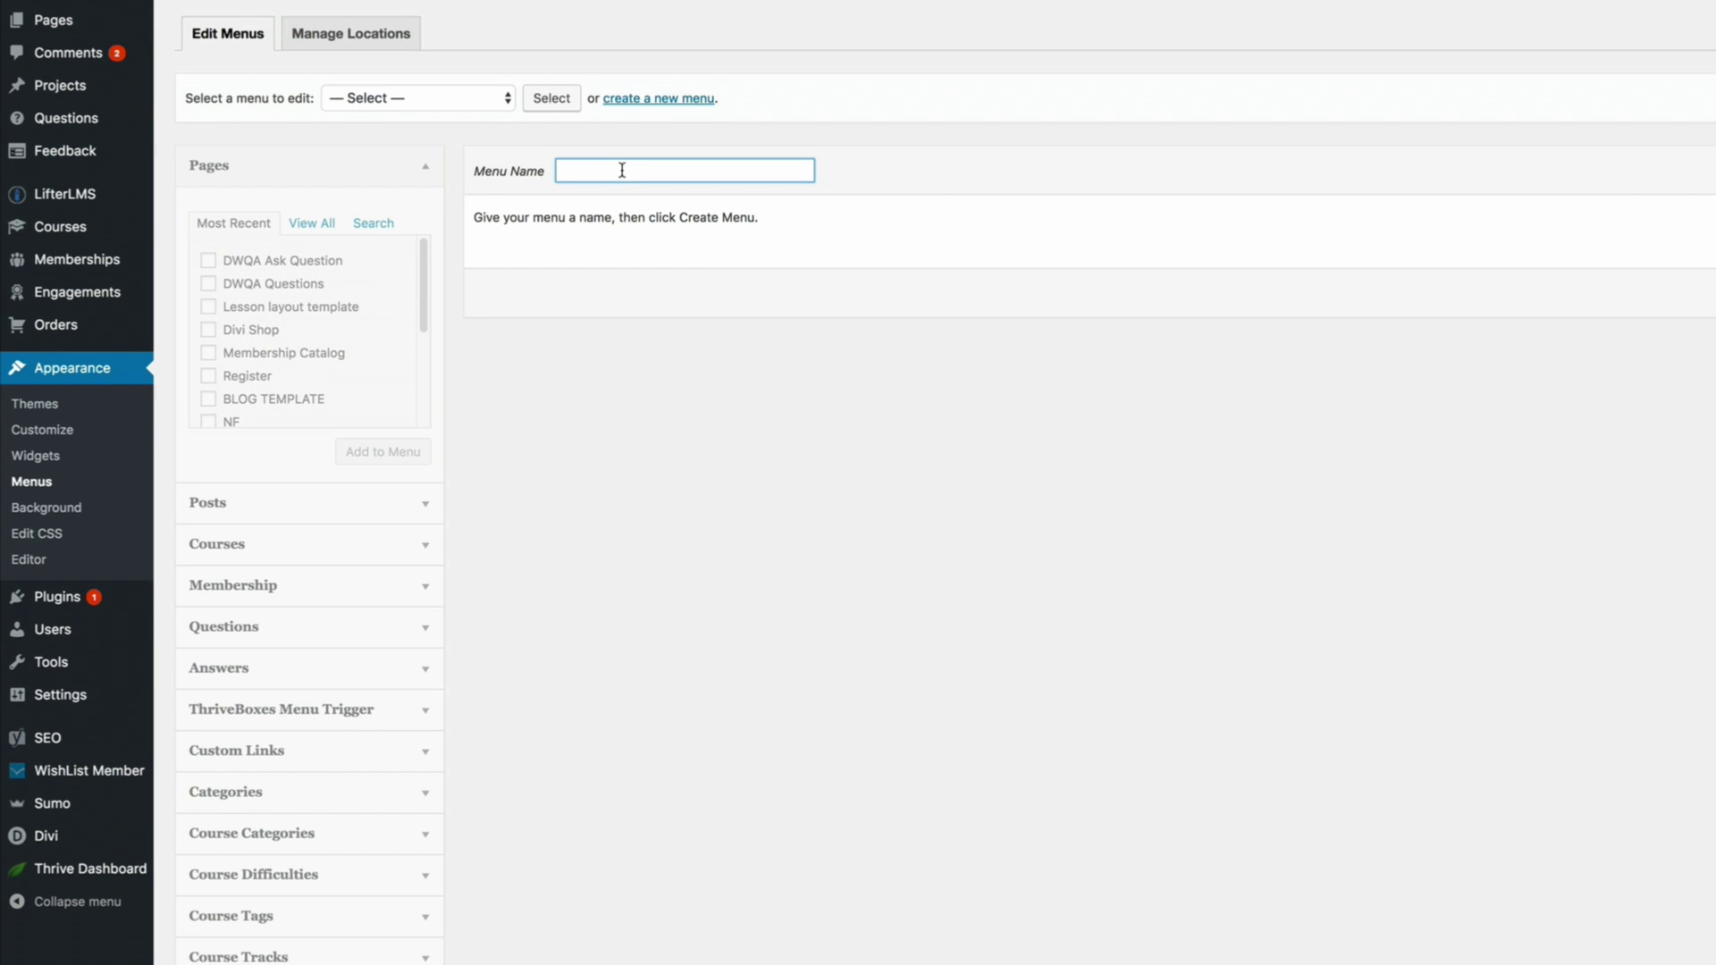
pyautogui.write('my mega menu')
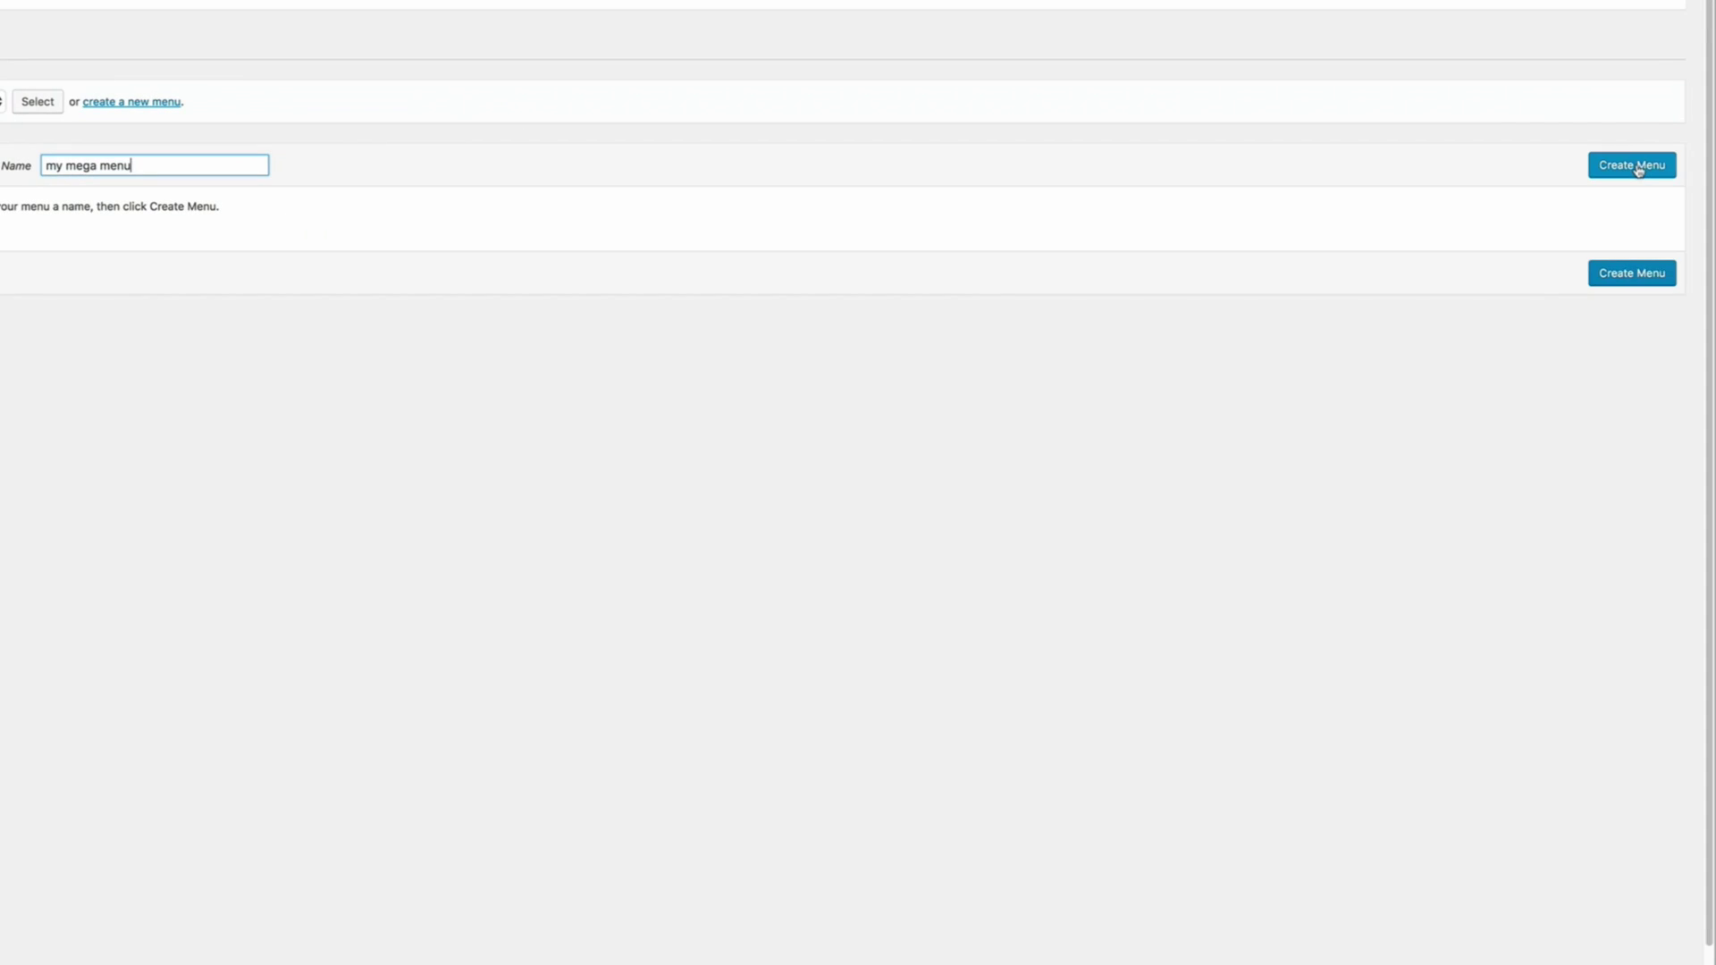
pyautogui.click(1639, 172)
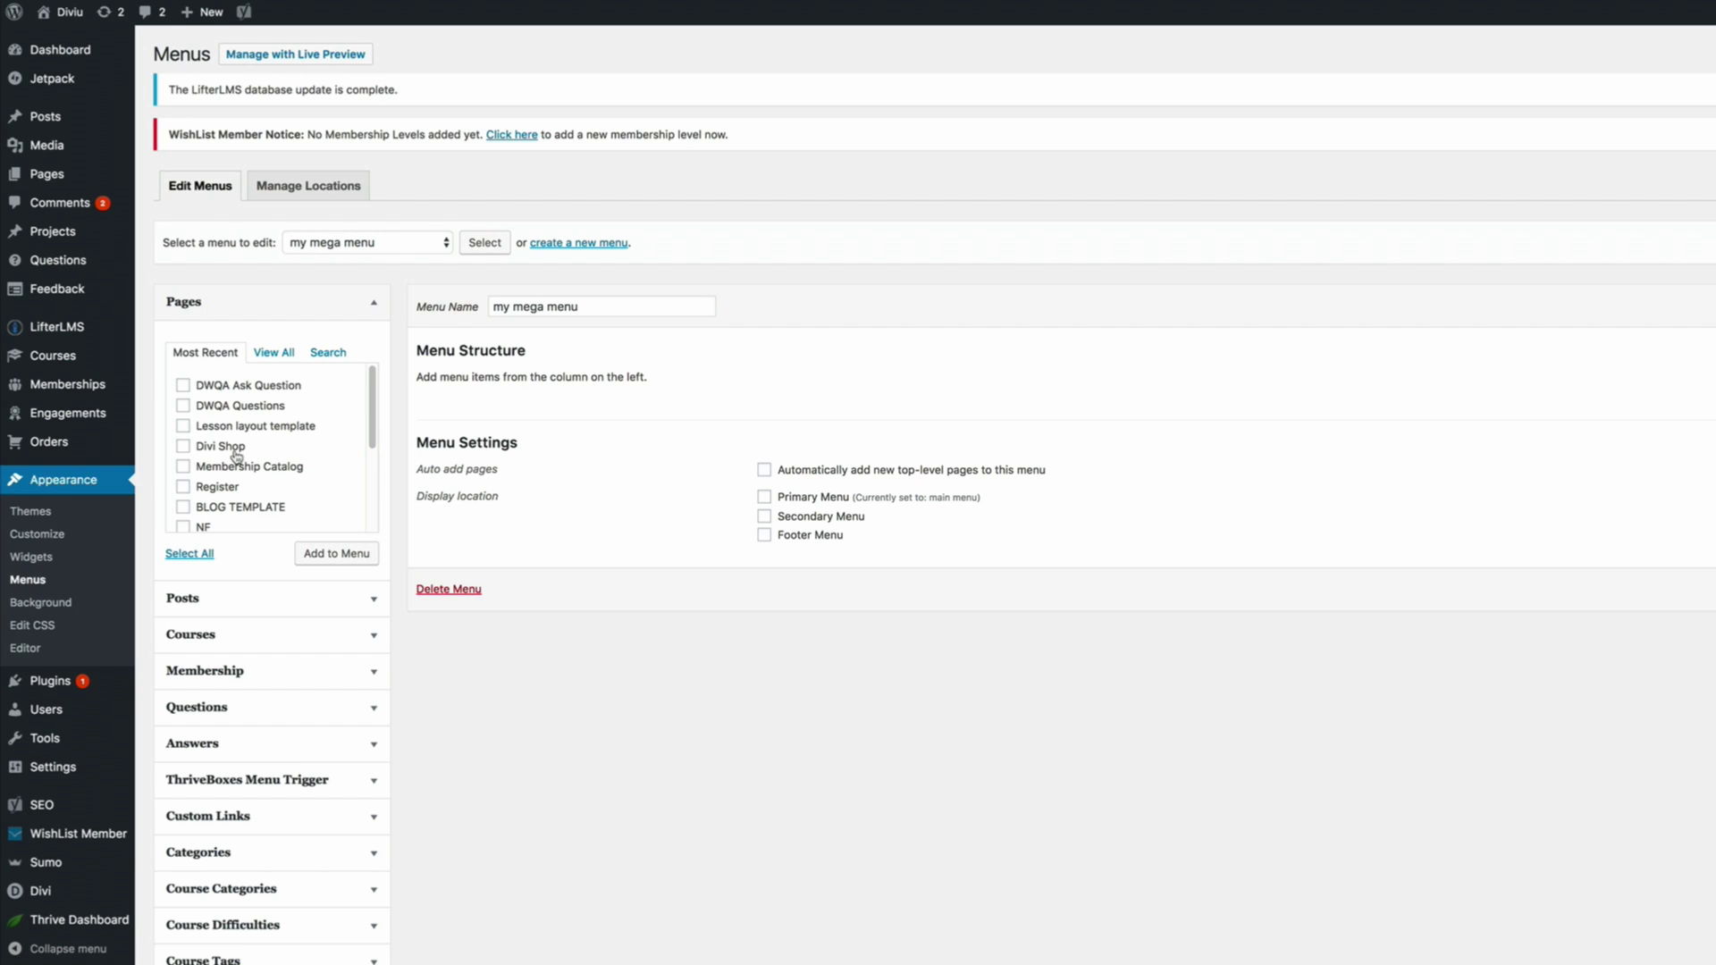
# Step: Add a custom link with URL '#' and link text 'Resourses' to my mega menu
pyautogui.click(372, 636)
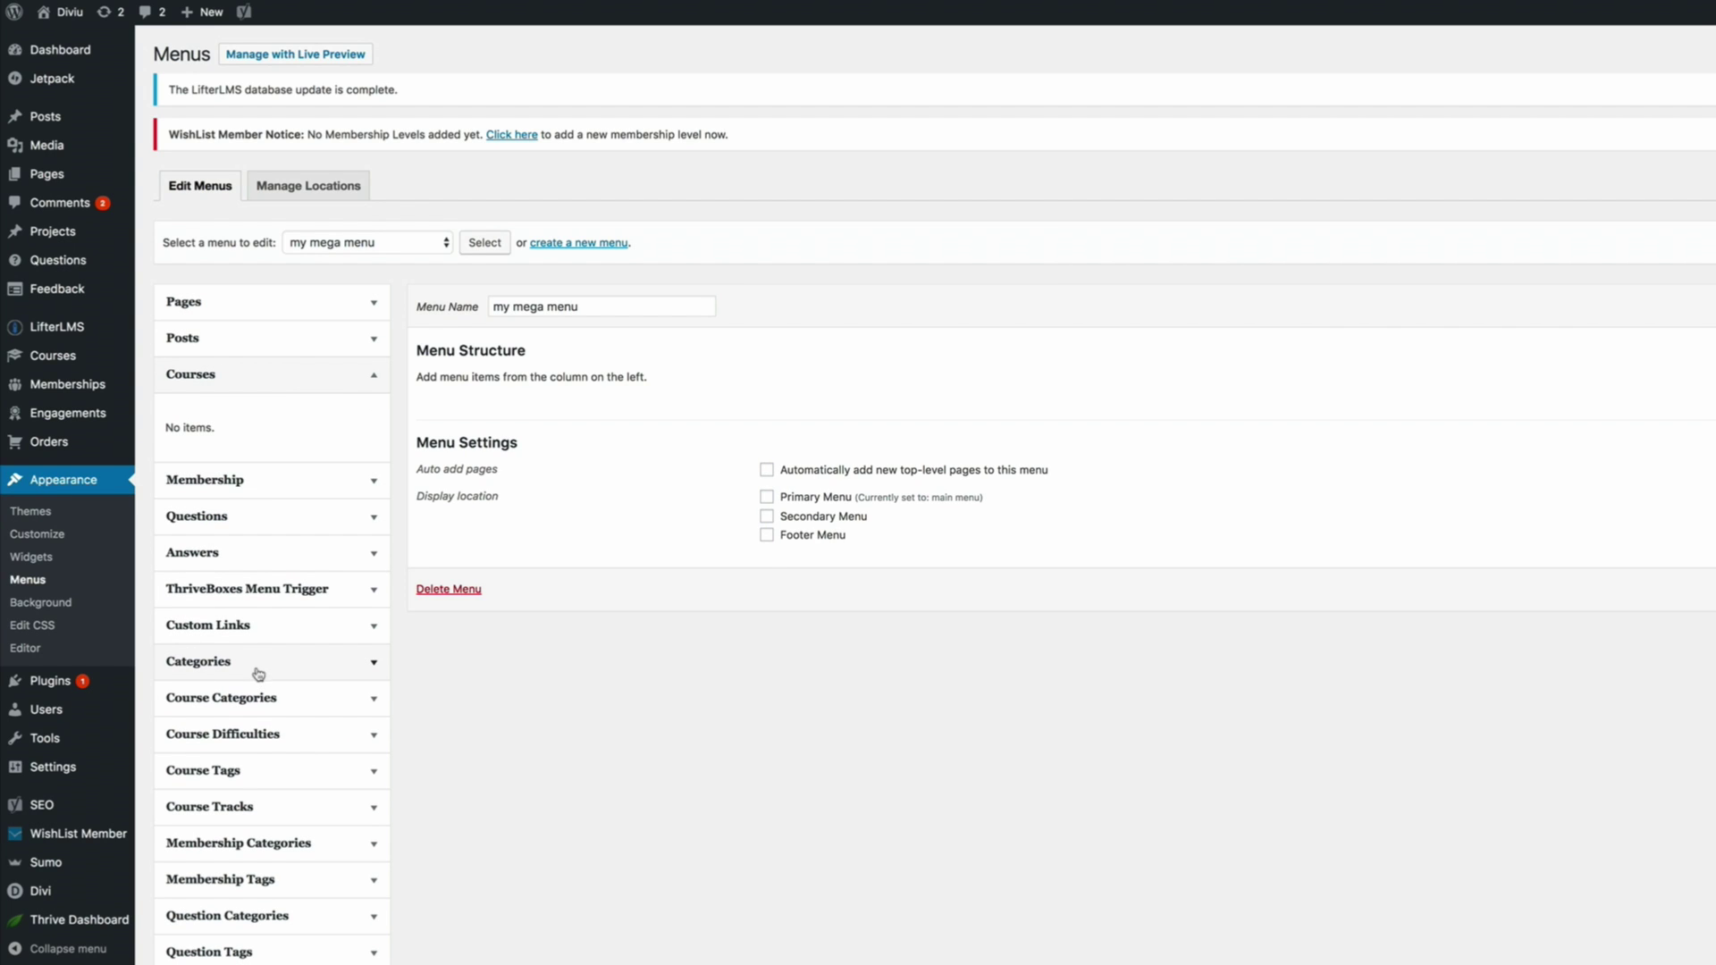
pyautogui.click(373, 627)
pyautogui.tripleClick(310, 610)
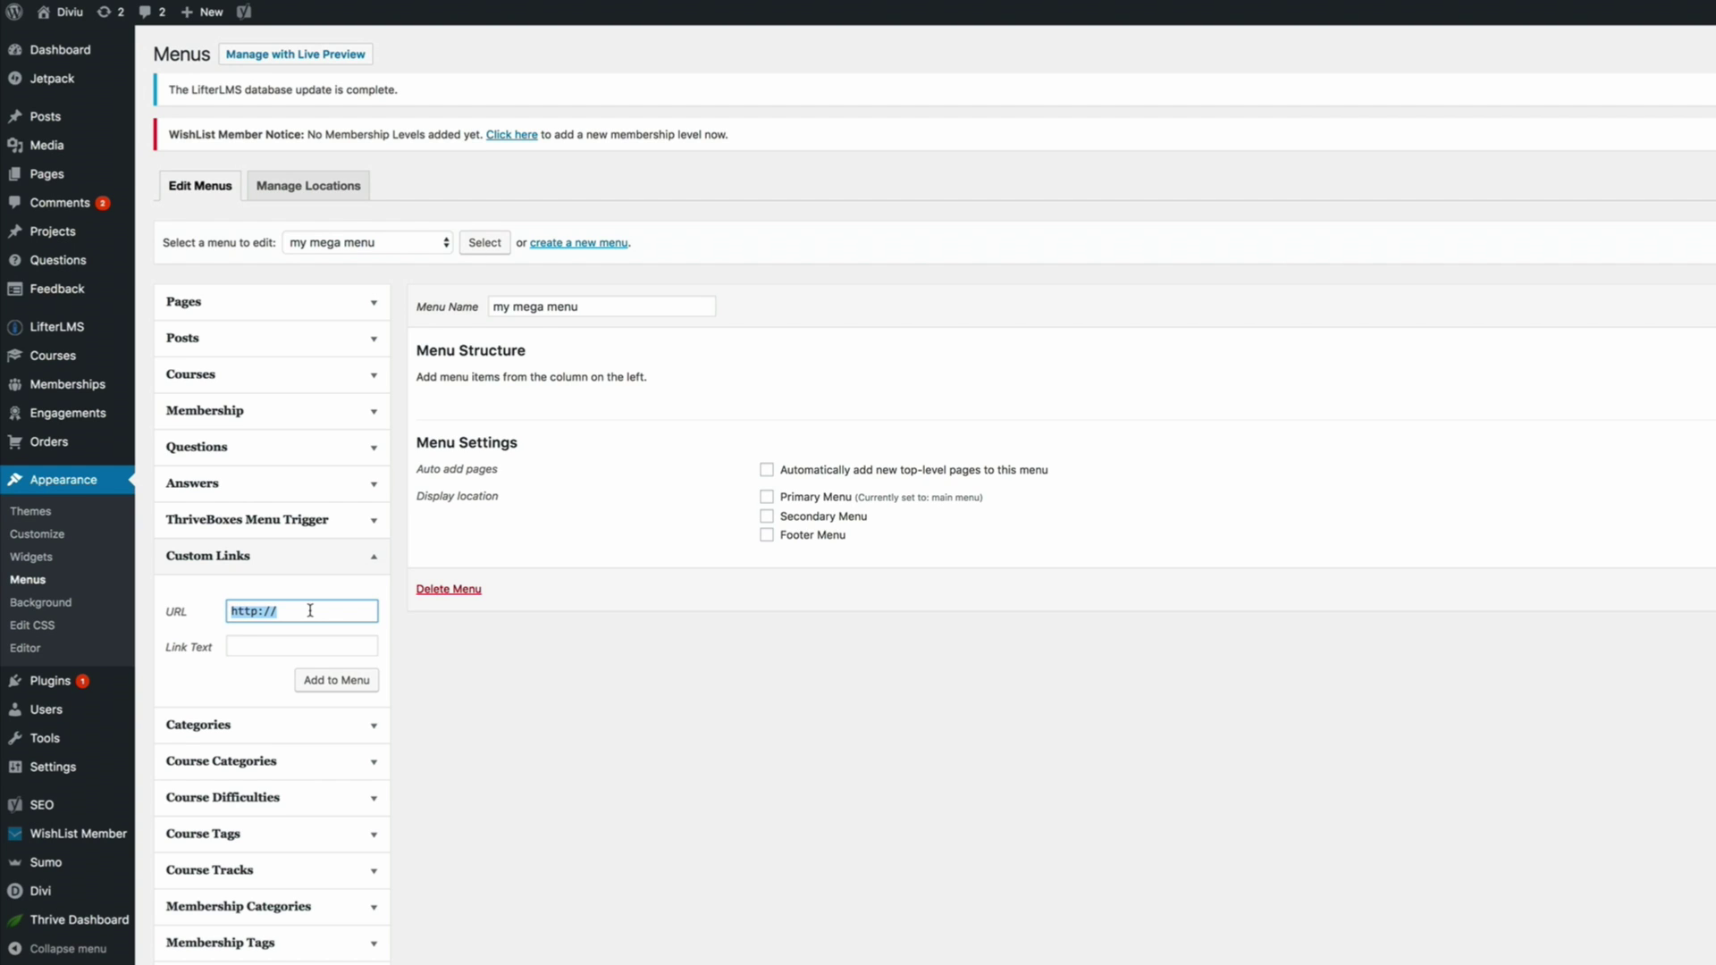
pyautogui.write('#')
pyautogui.click(291, 644)
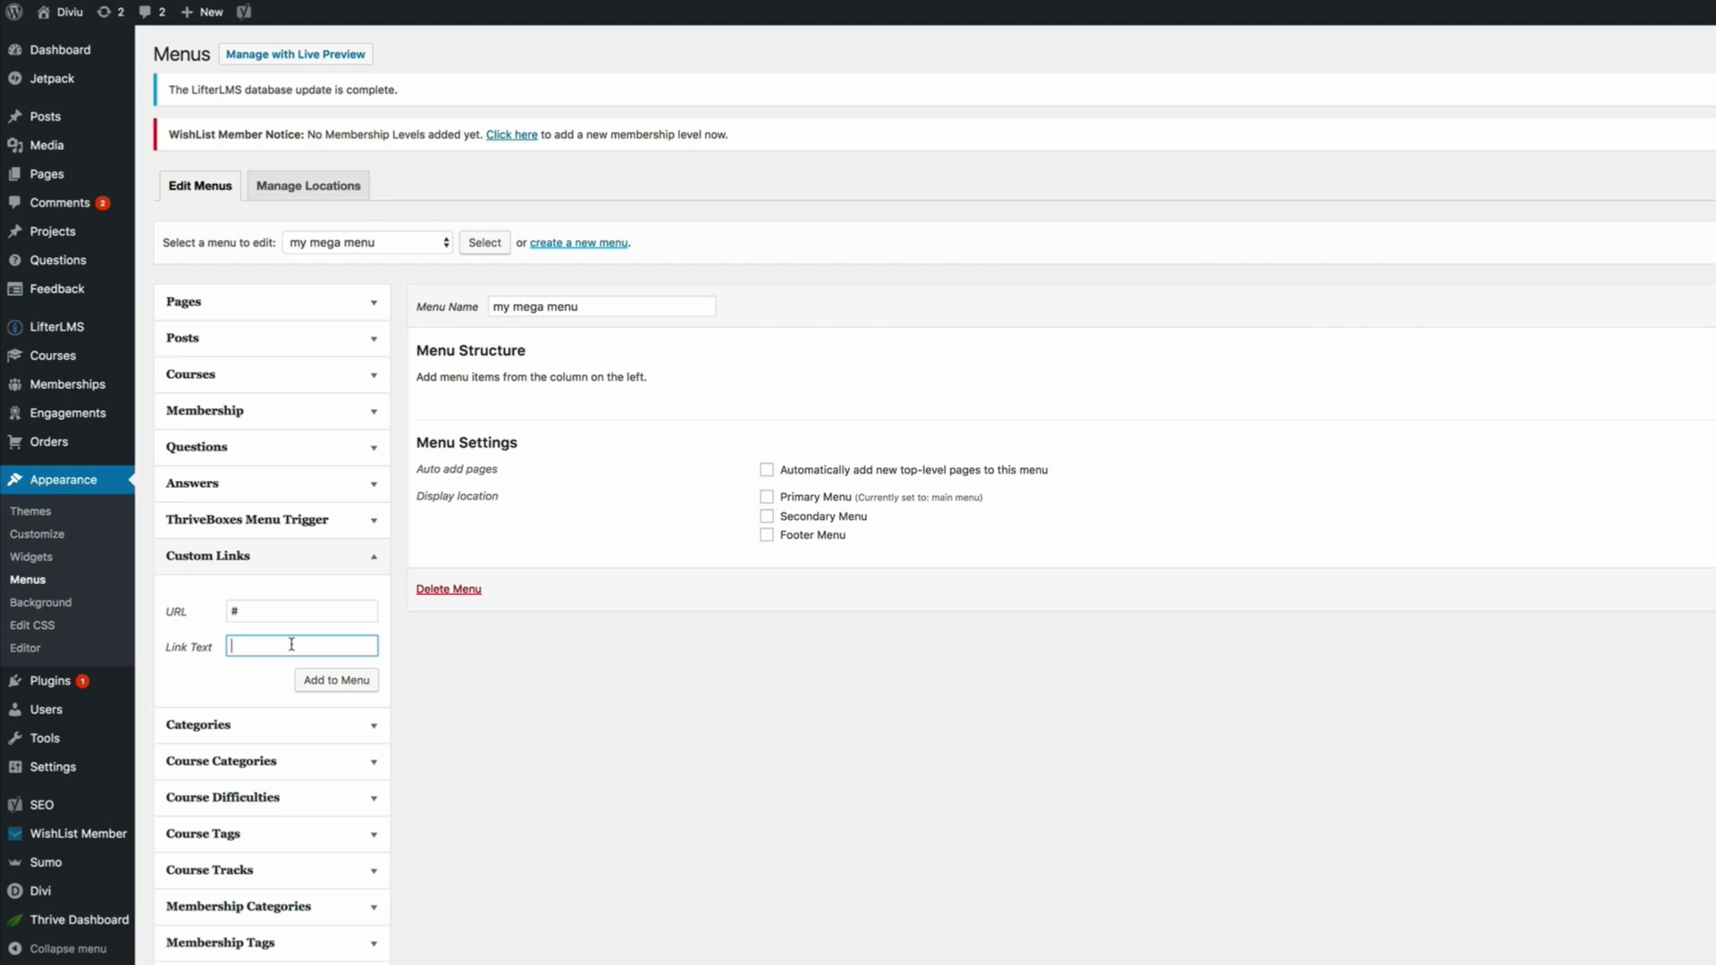
pyautogui.write('Resourses')
pyautogui.click(354, 682)
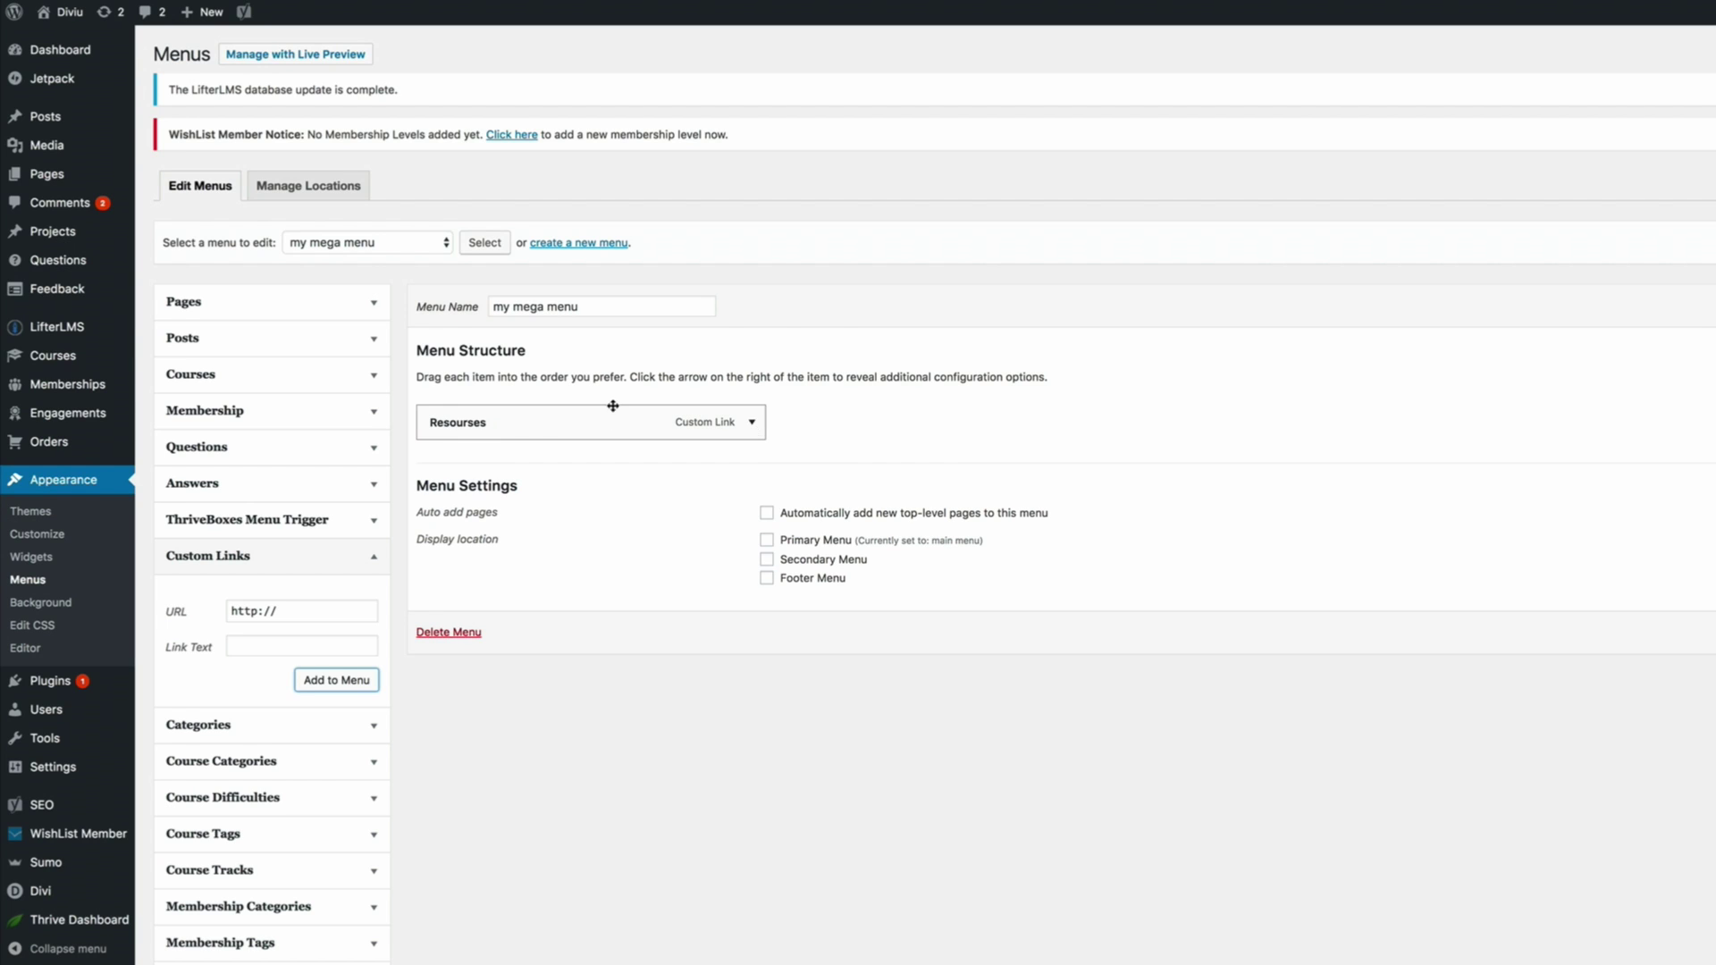
# Step: Add the Divi Shop, Register, login, Contact Us and Blog pages after Resourses
pyautogui.click(375, 305)
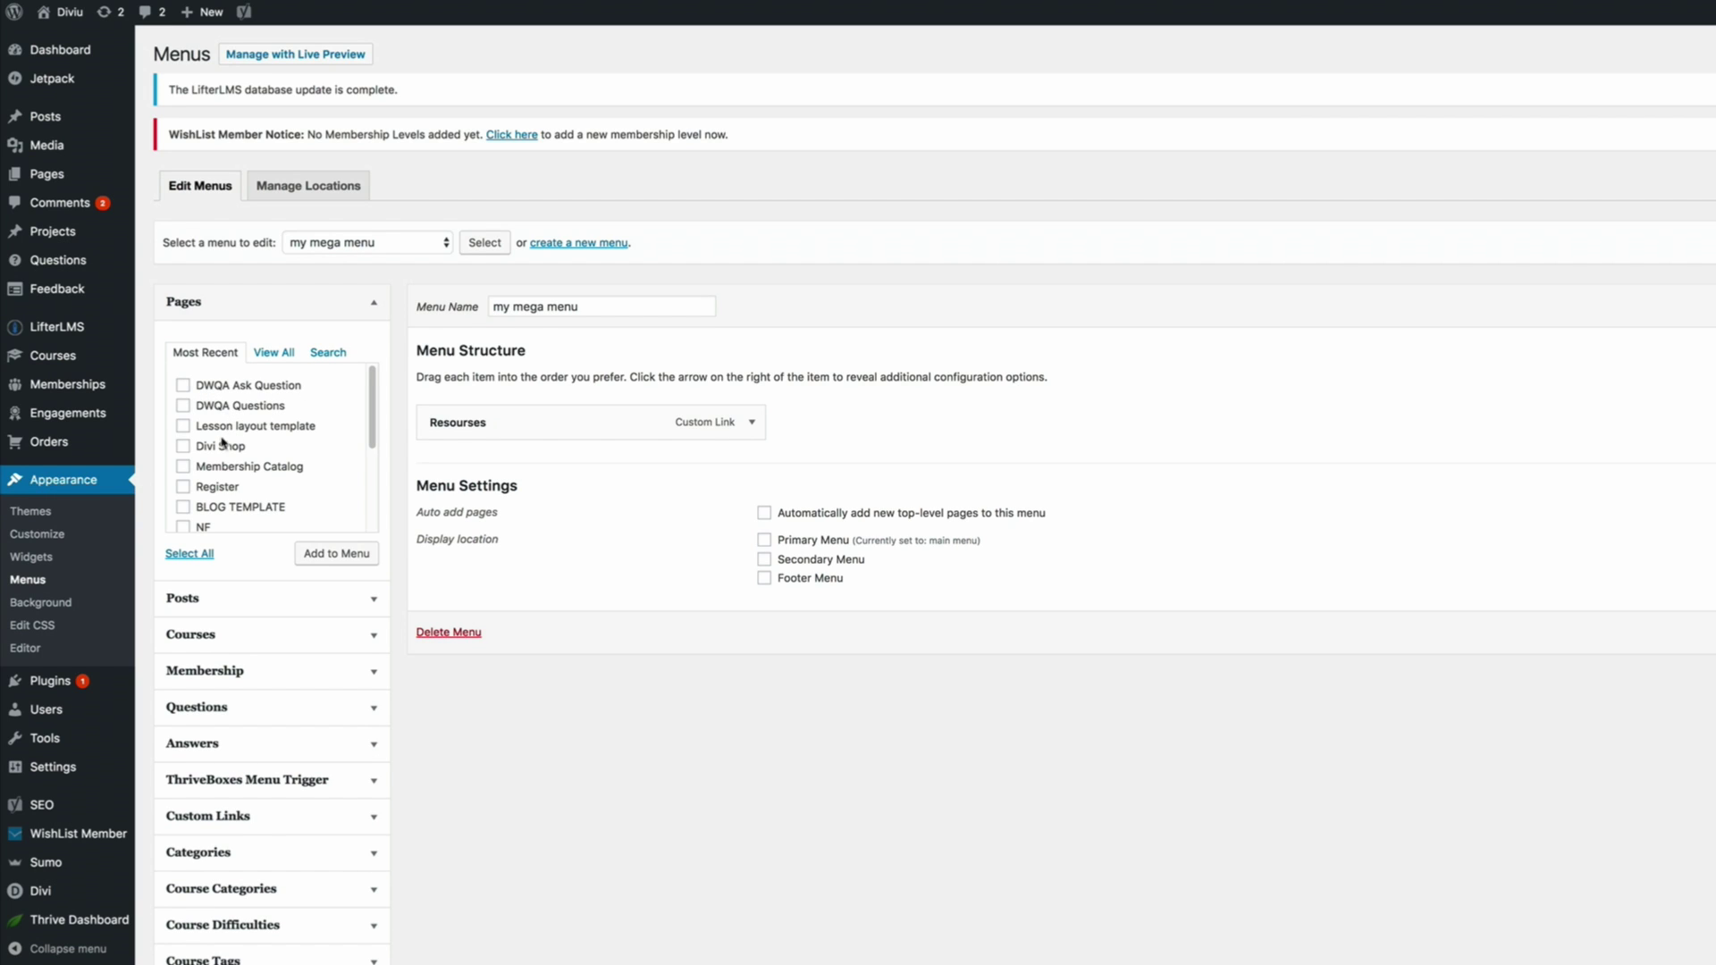
pyautogui.click(183, 447)
pyautogui.click(183, 487)
pyautogui.scroll(-3, 280, 483)
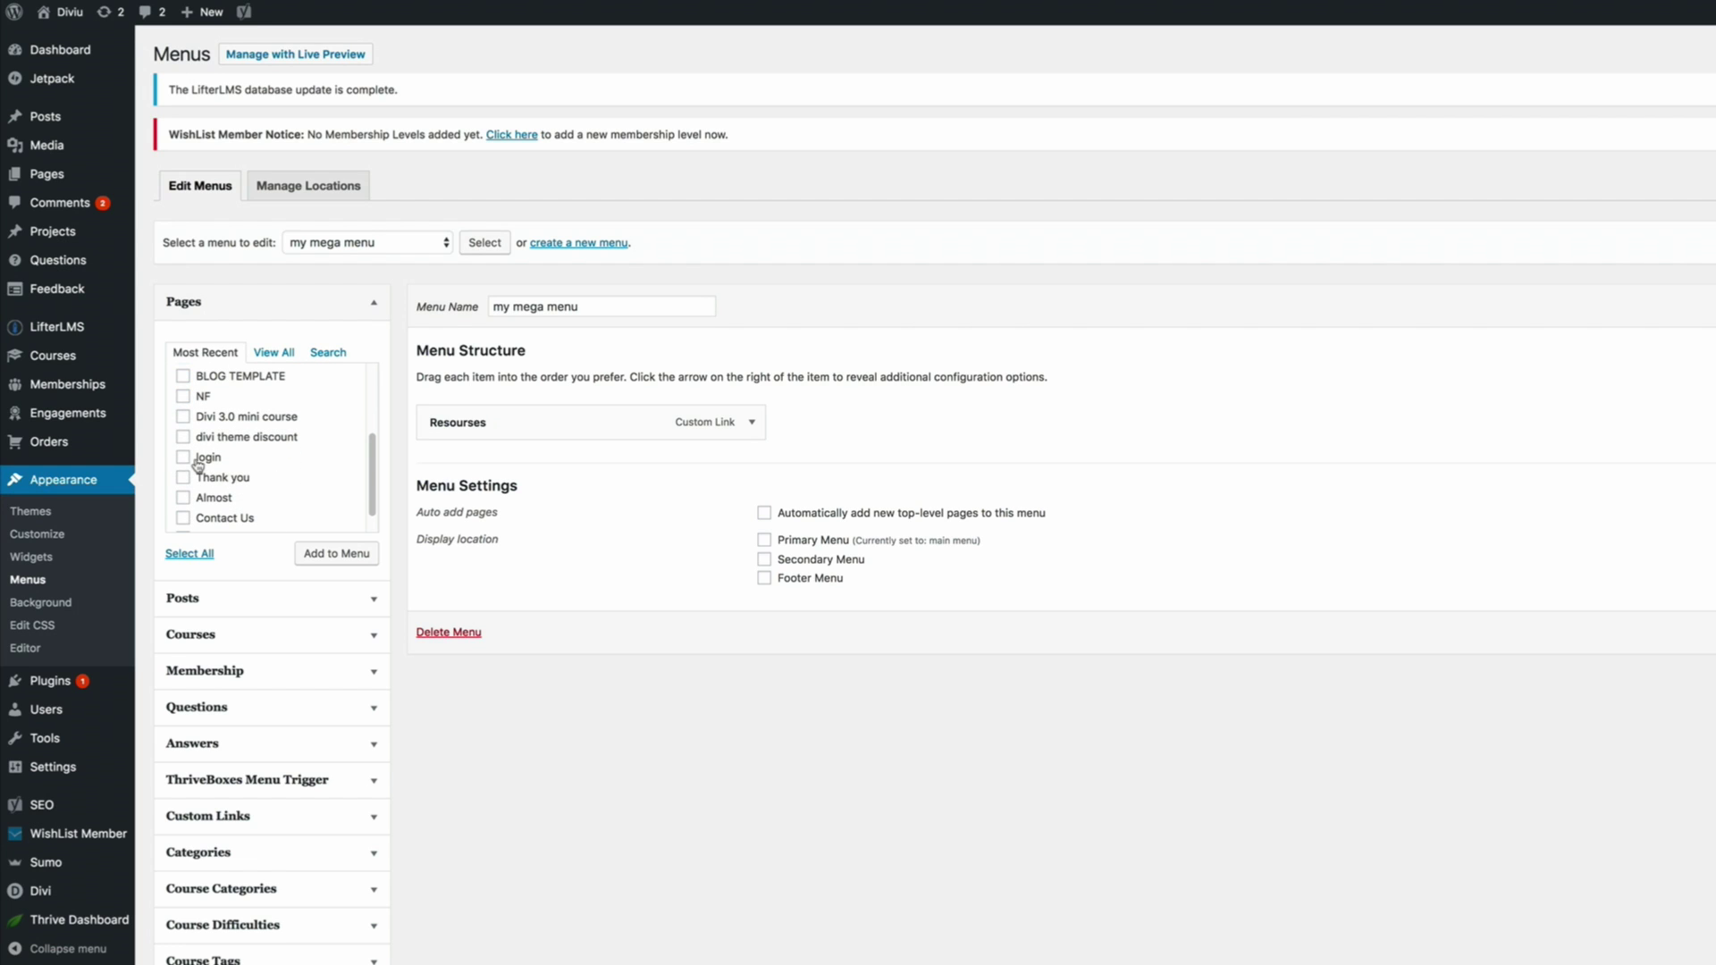
pyautogui.click(184, 457)
pyautogui.click(185, 518)
pyautogui.scroll(-2, 280, 497)
pyautogui.click(185, 505)
pyautogui.scroll(5, 260, 491)
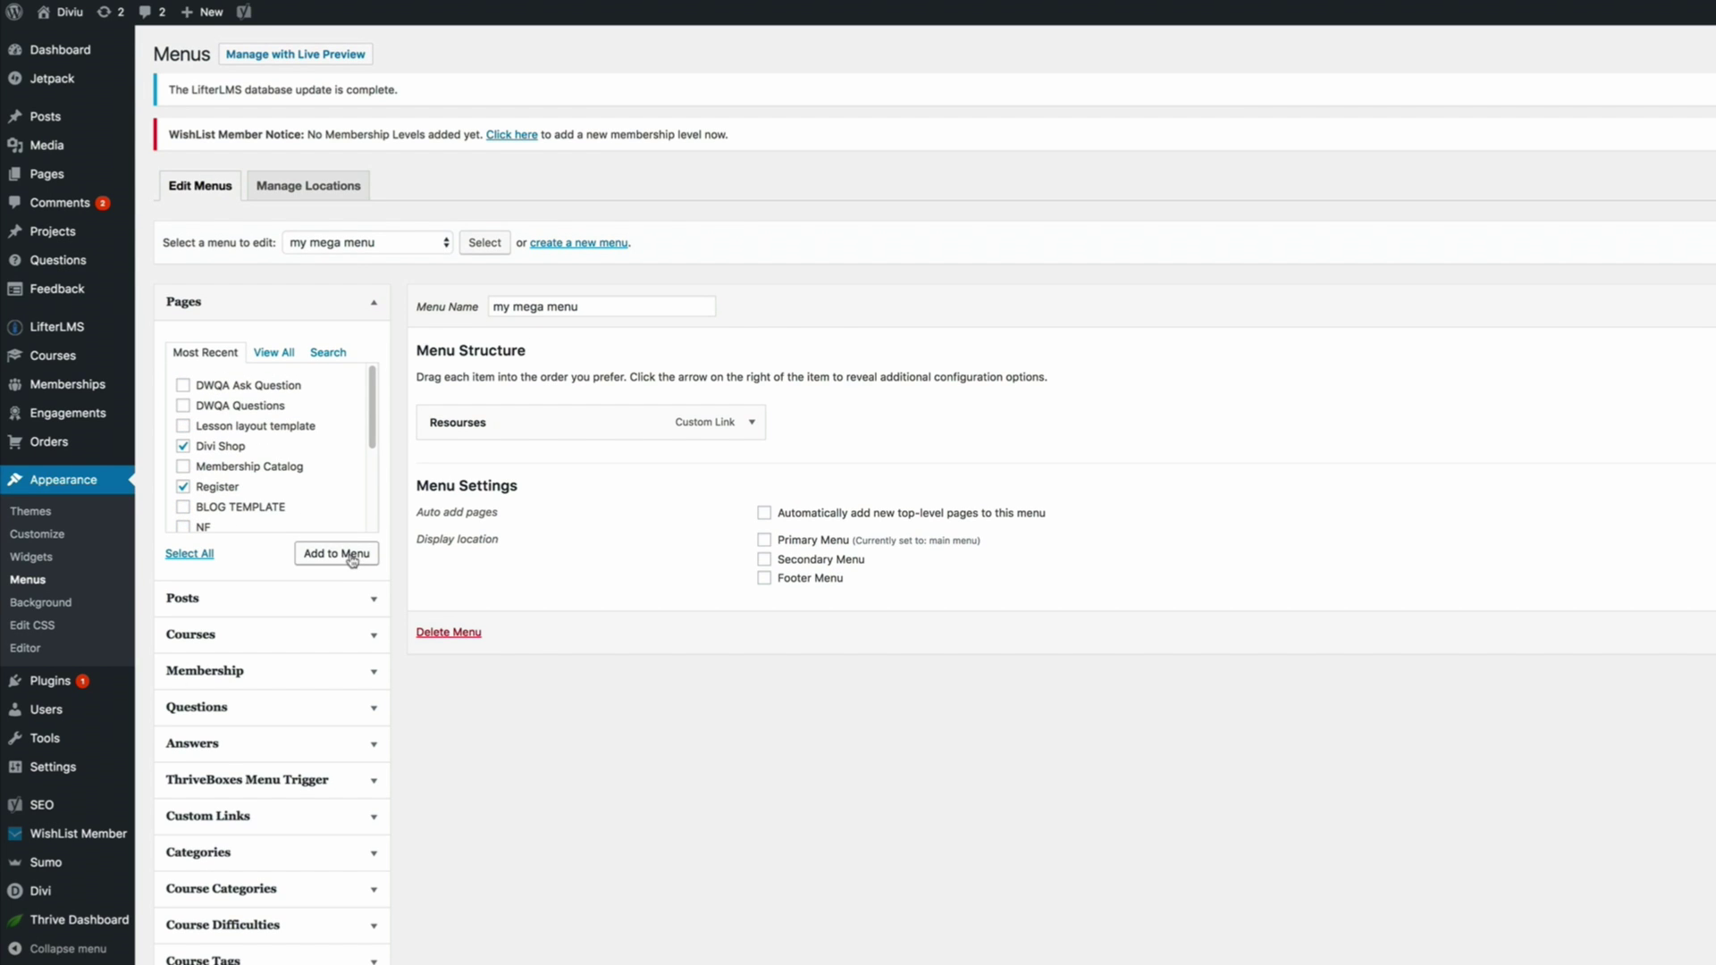
pyautogui.click(355, 556)
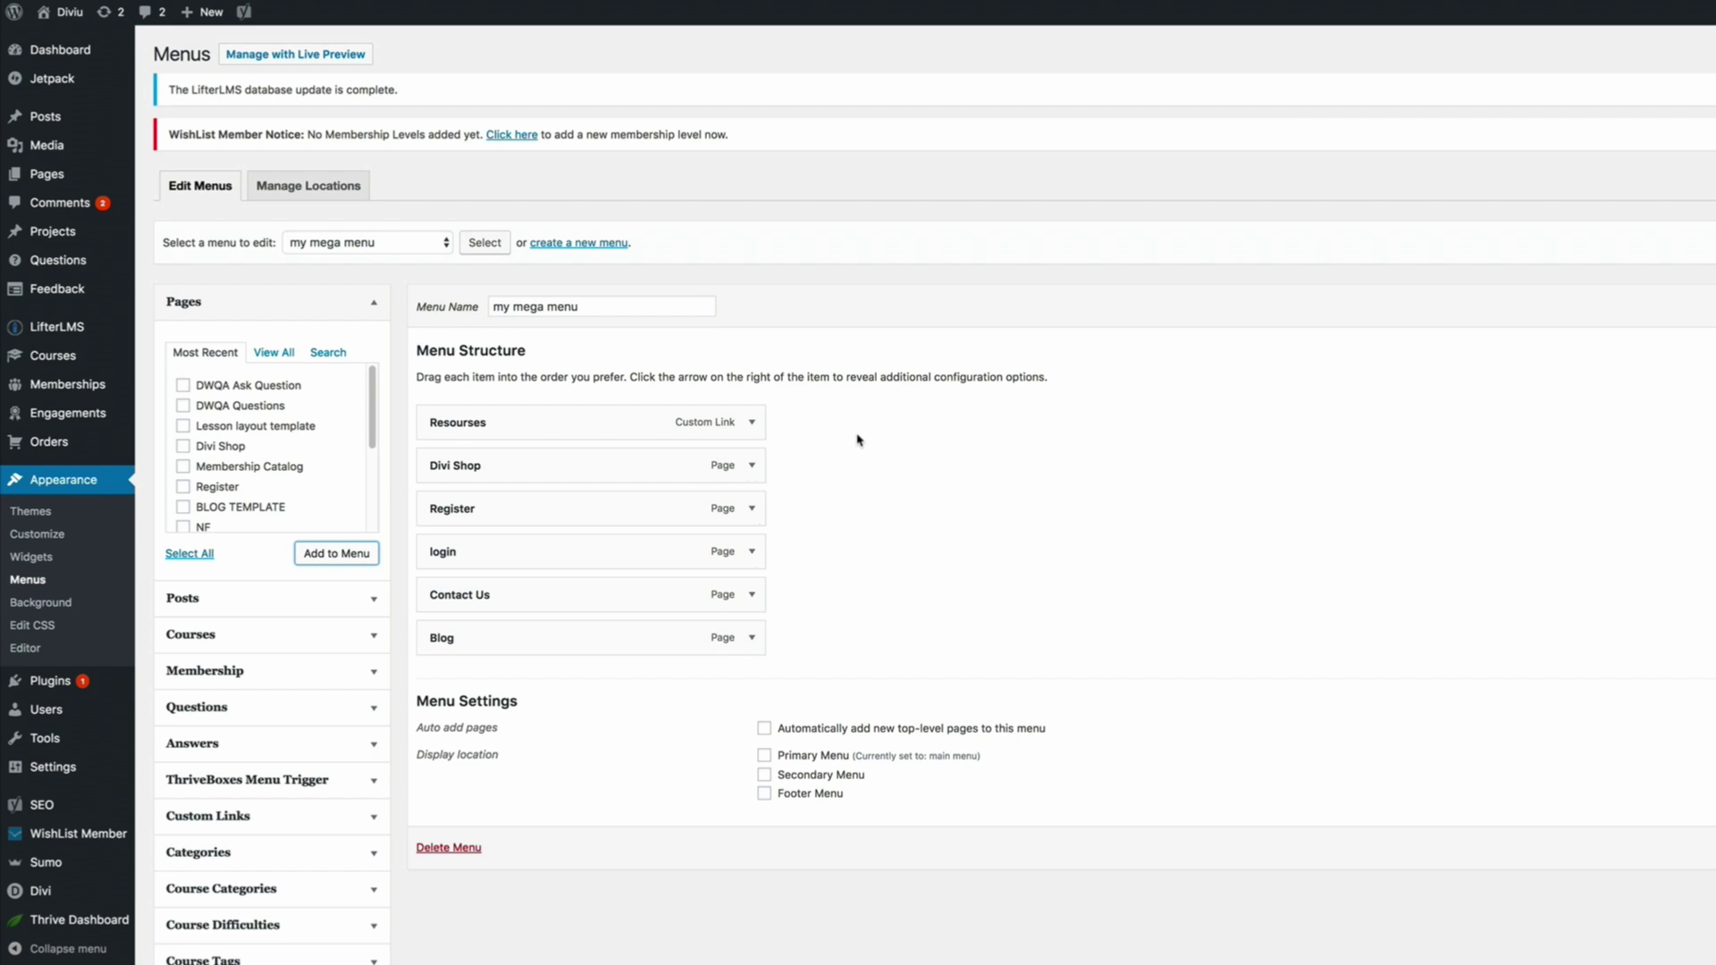
# Step: Load the existing 'mega' menu for editing, discarding the unsaved new menu, and review its structure
pyautogui.click(400, 244)
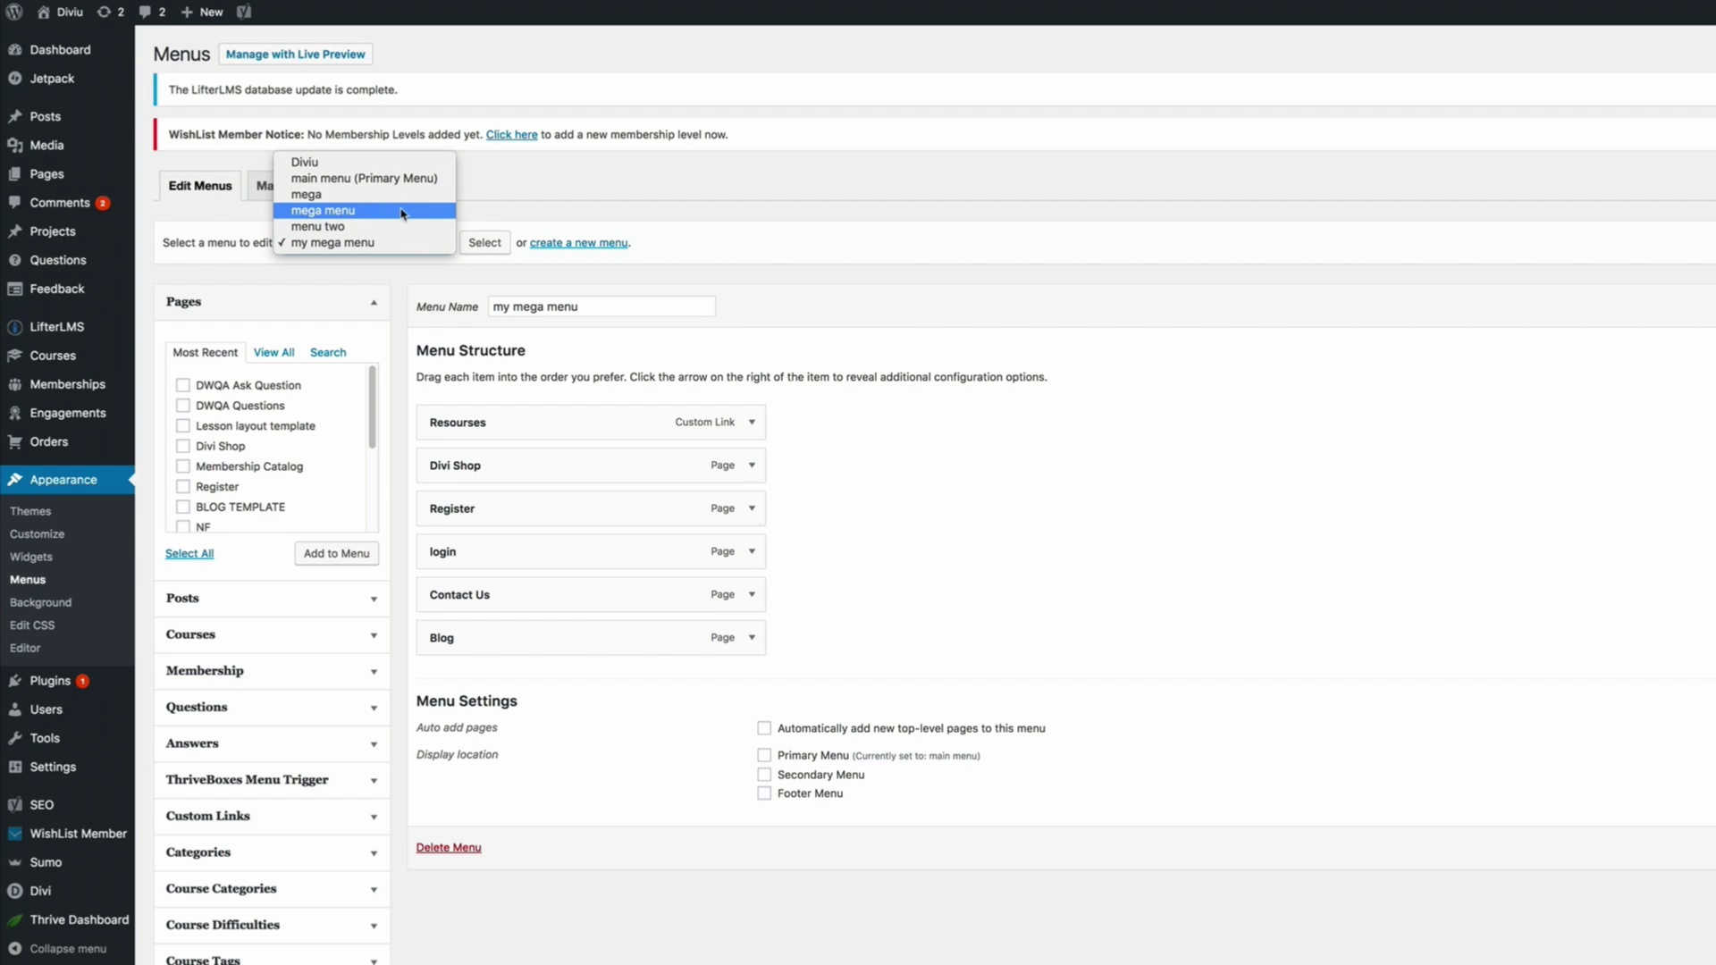
pyautogui.click(400, 211)
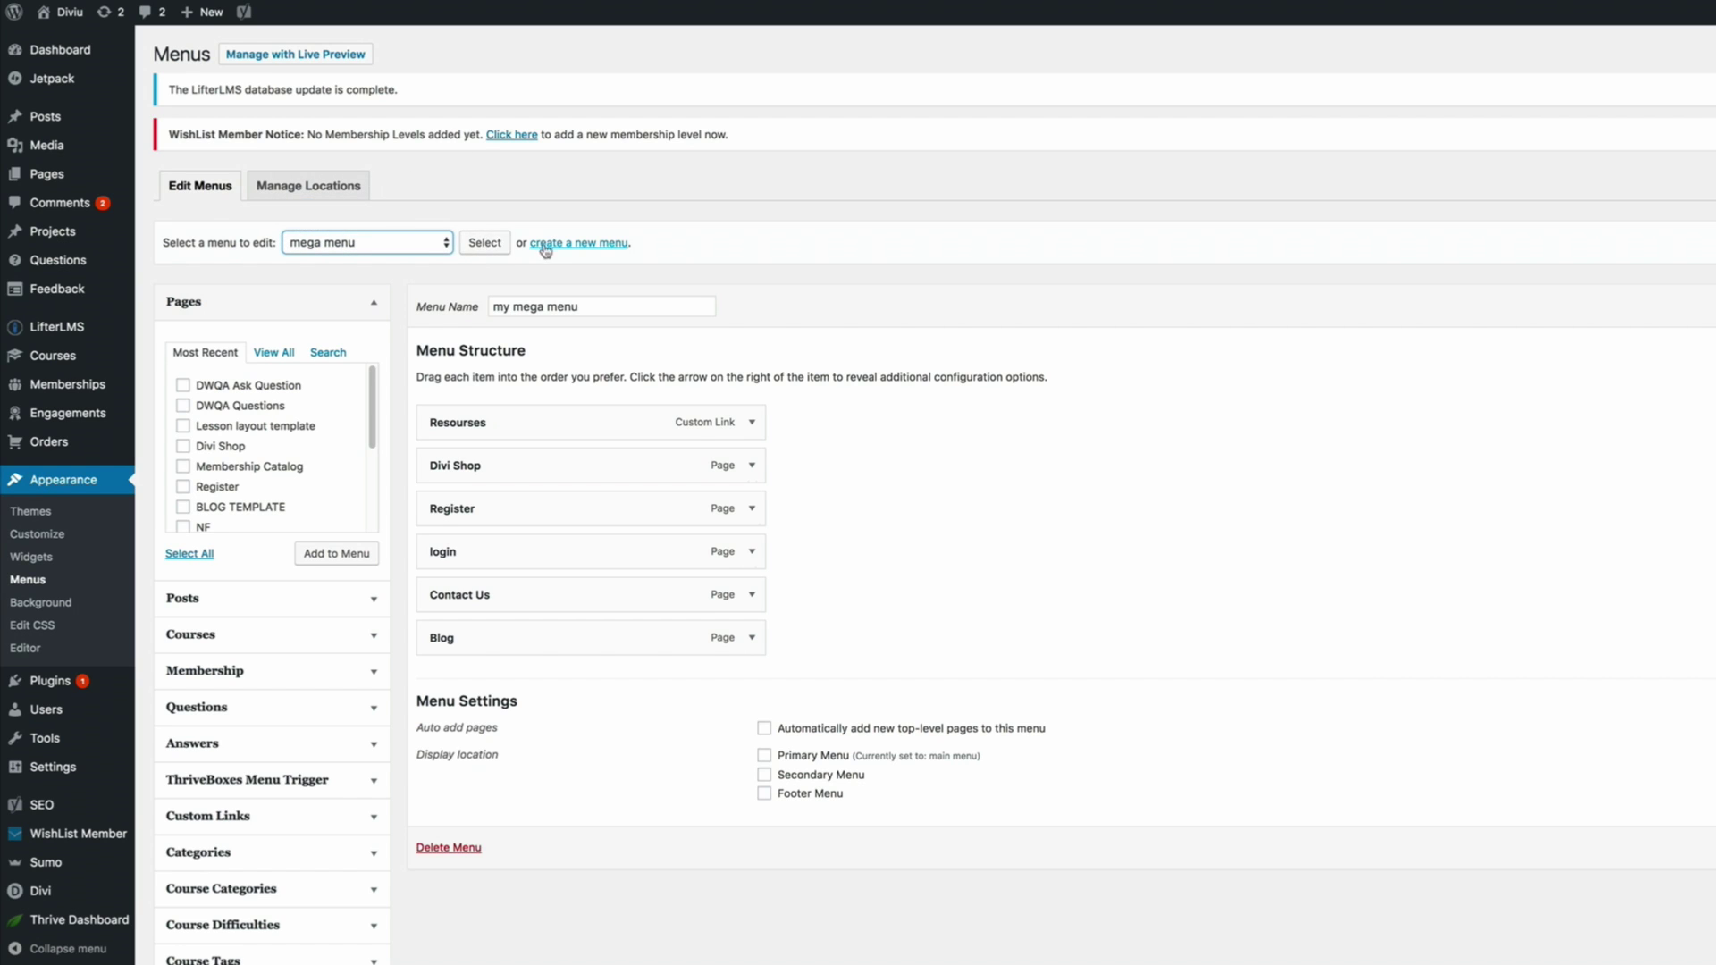
pyautogui.click(494, 244)
pyautogui.click(1214, 313)
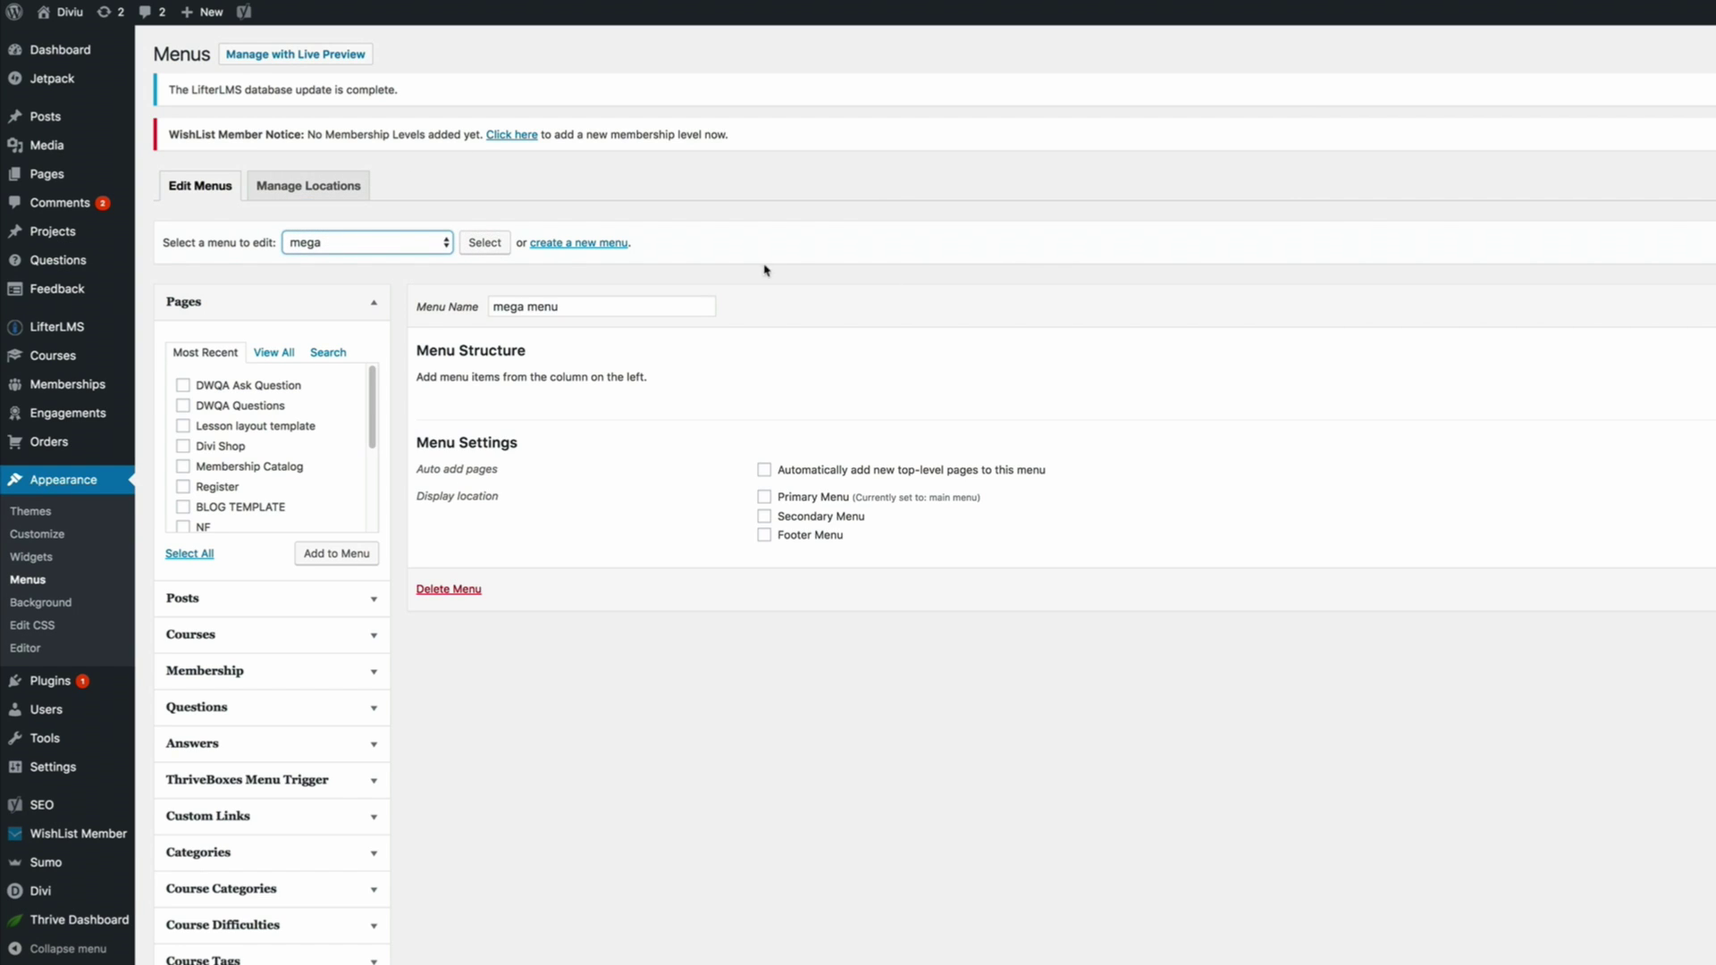
pyautogui.click(486, 245)
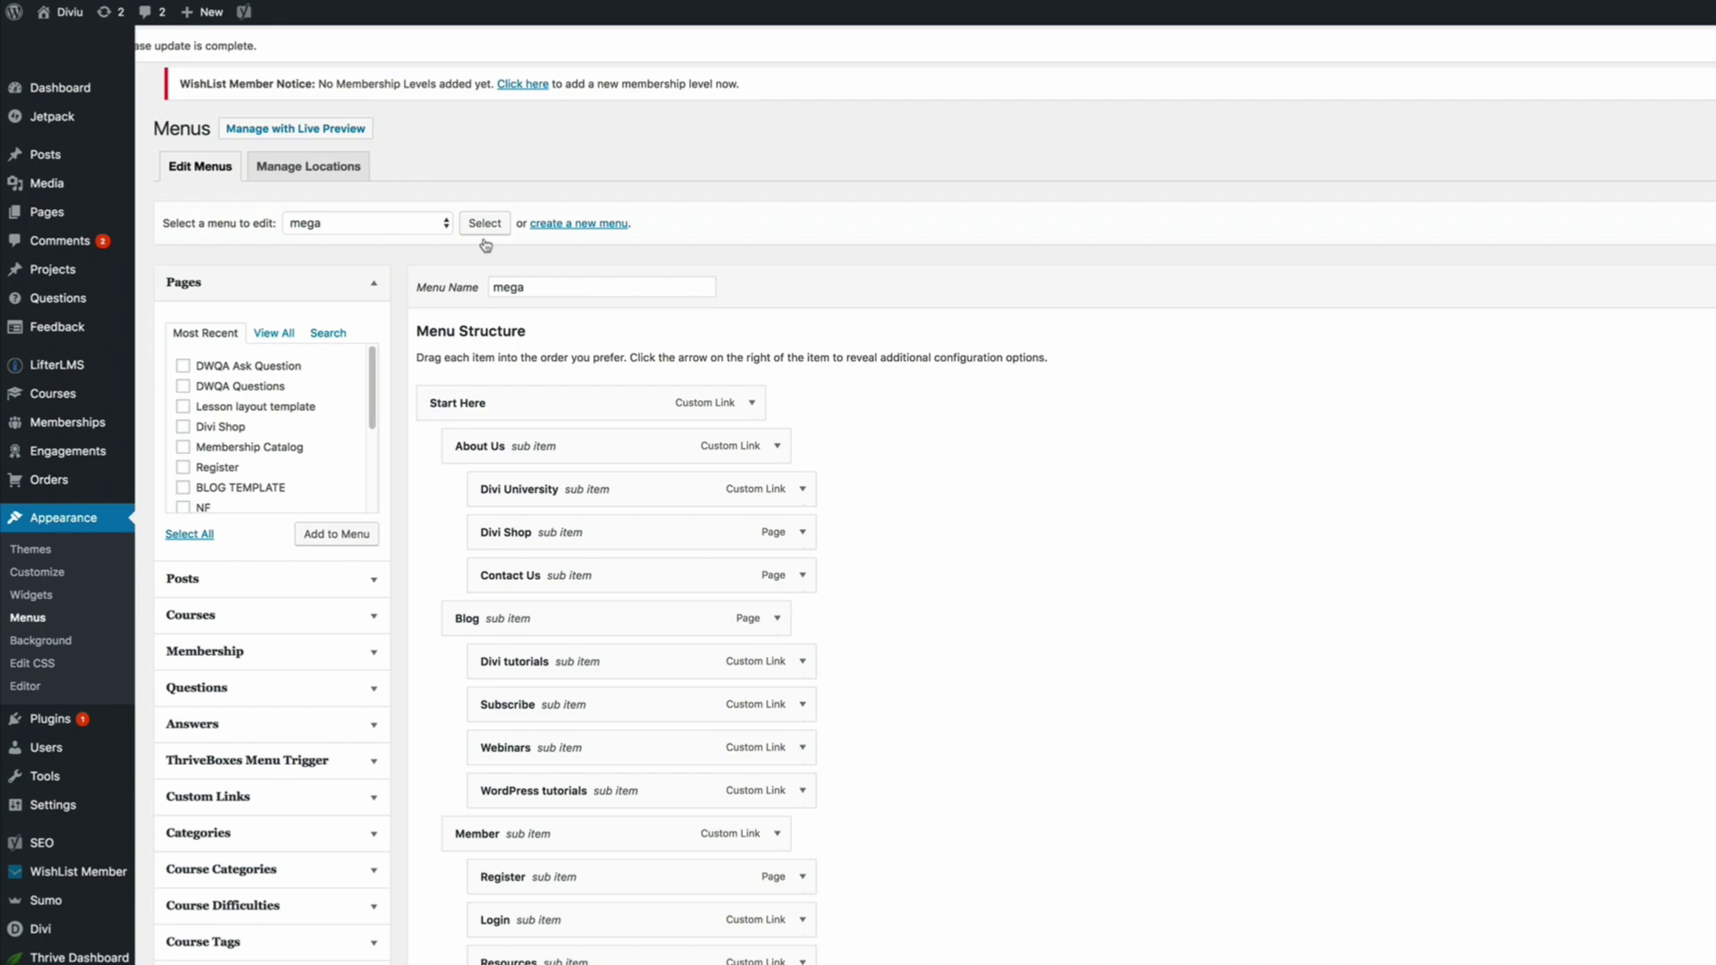
pyautogui.scroll(-5, 1128, 598)
pyautogui.scroll(-3, 1128, 599)
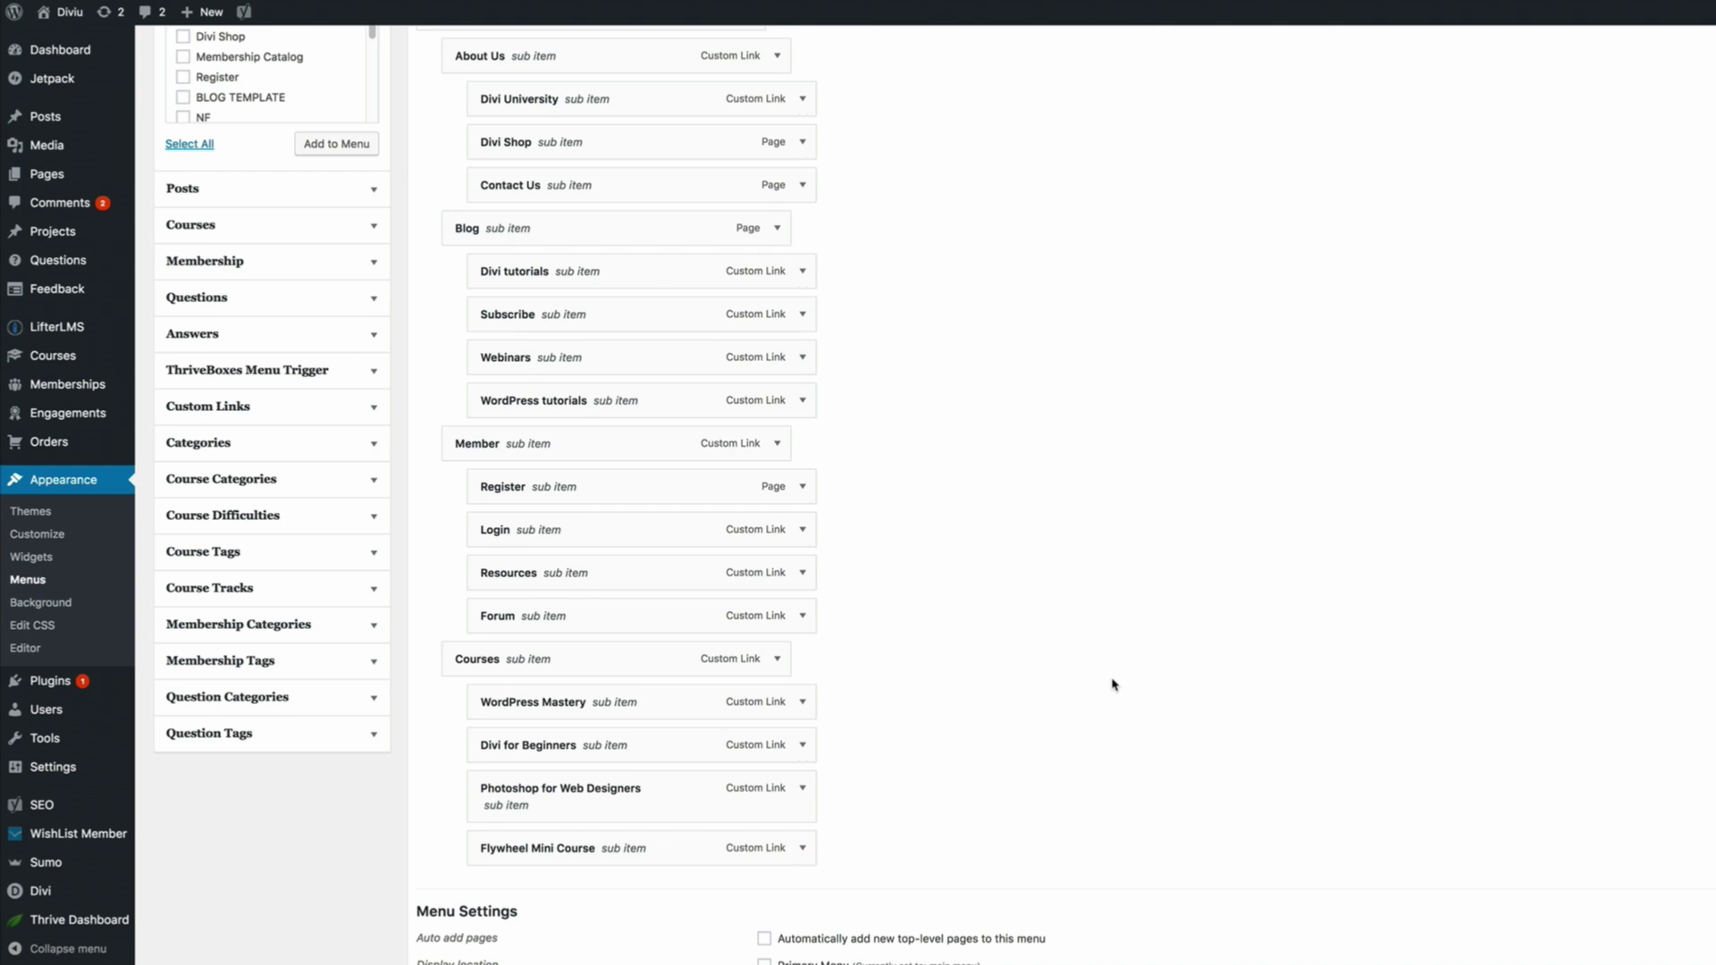
pyautogui.scroll(3, 1117, 689)
pyautogui.scroll(1, 1116, 688)
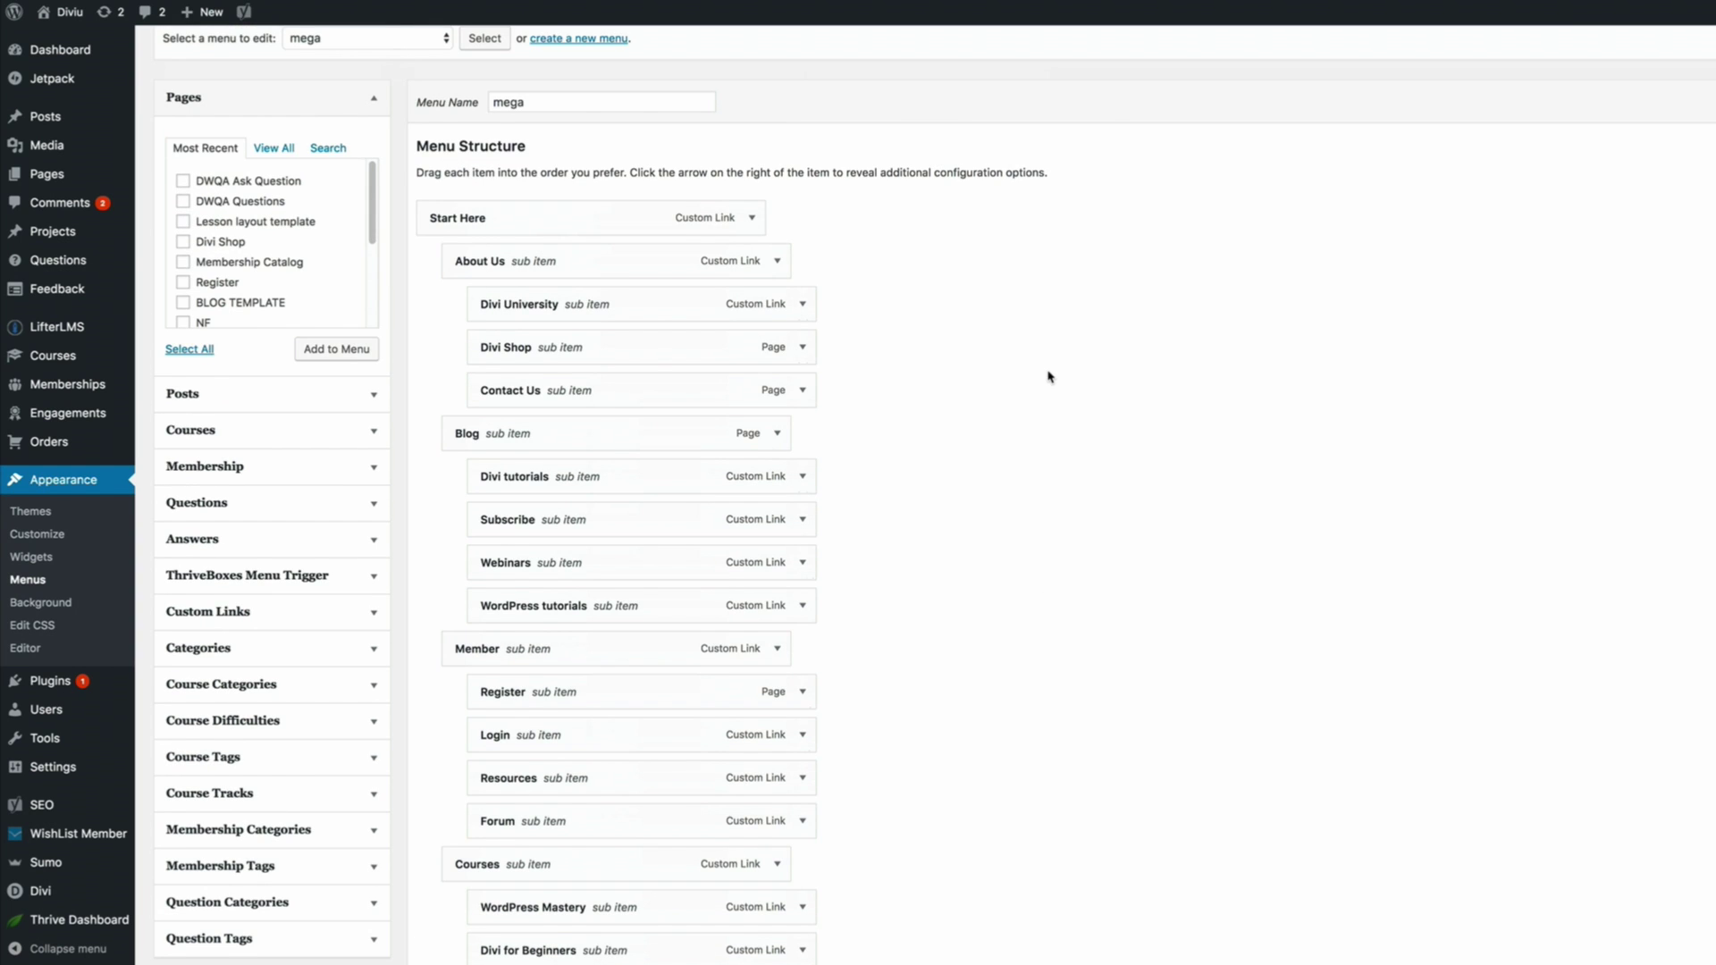
# Step: Make About Us top-level, nest Divi University under About Us and Contact Us under Divi Shop
pyautogui.moveTo(540, 260); pyautogui.dragTo(456, 302)
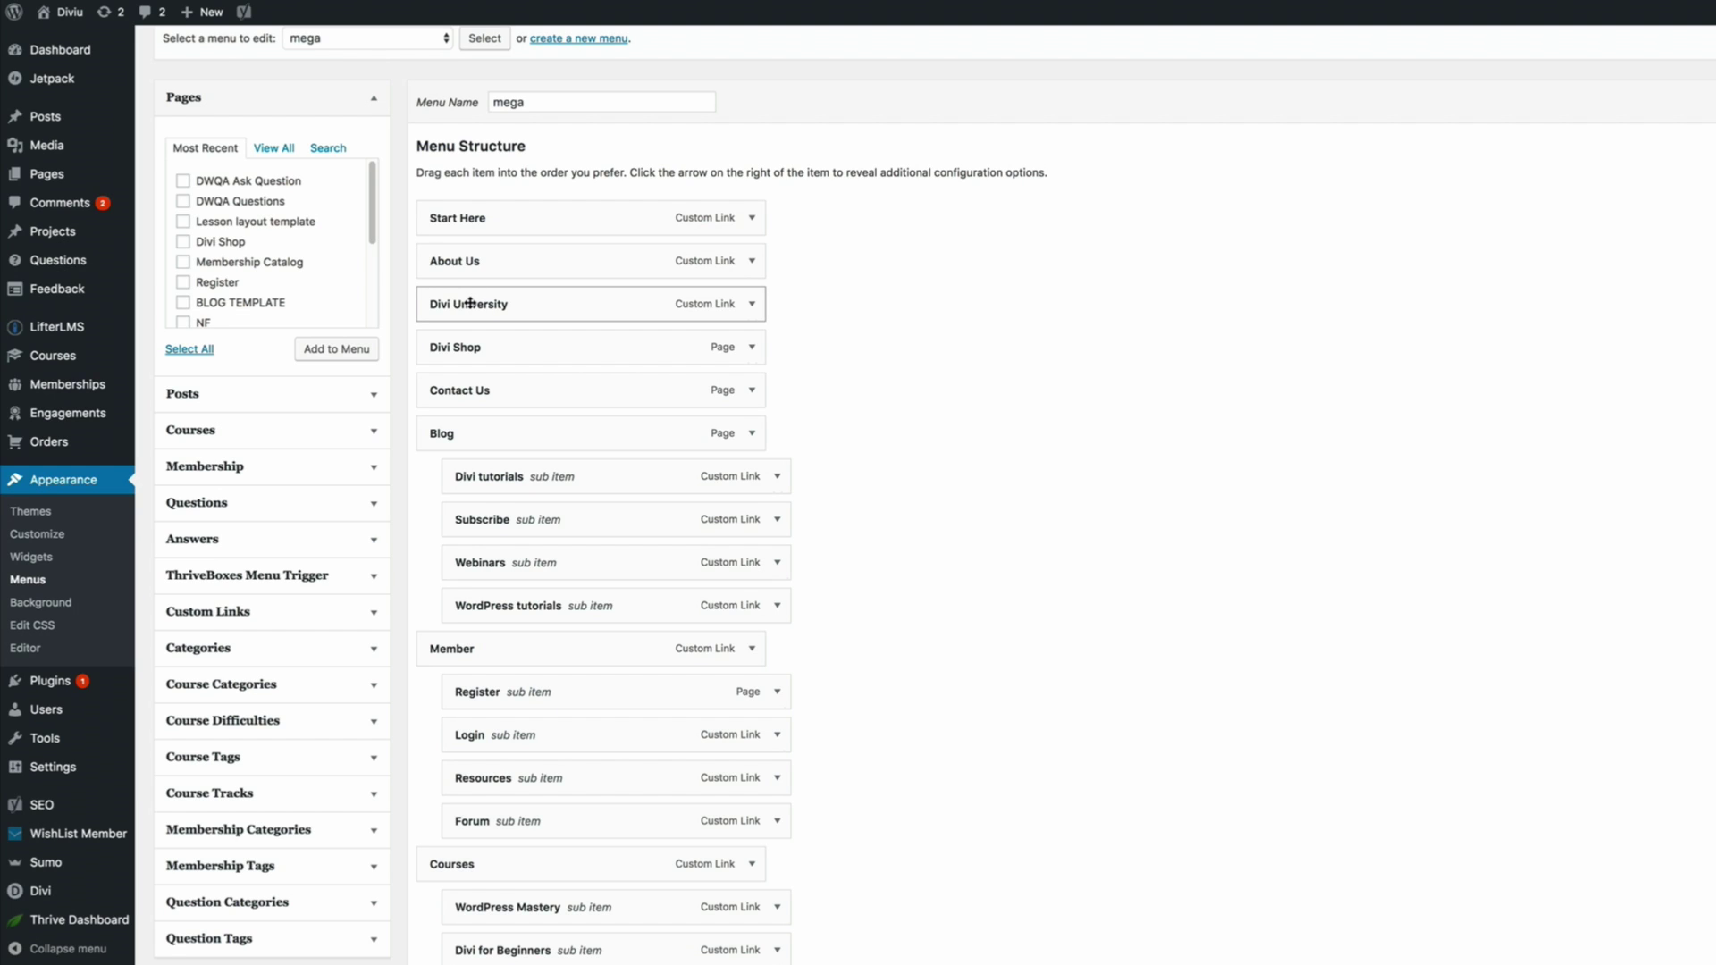
pyautogui.moveTo(468, 305); pyautogui.dragTo(506, 346)
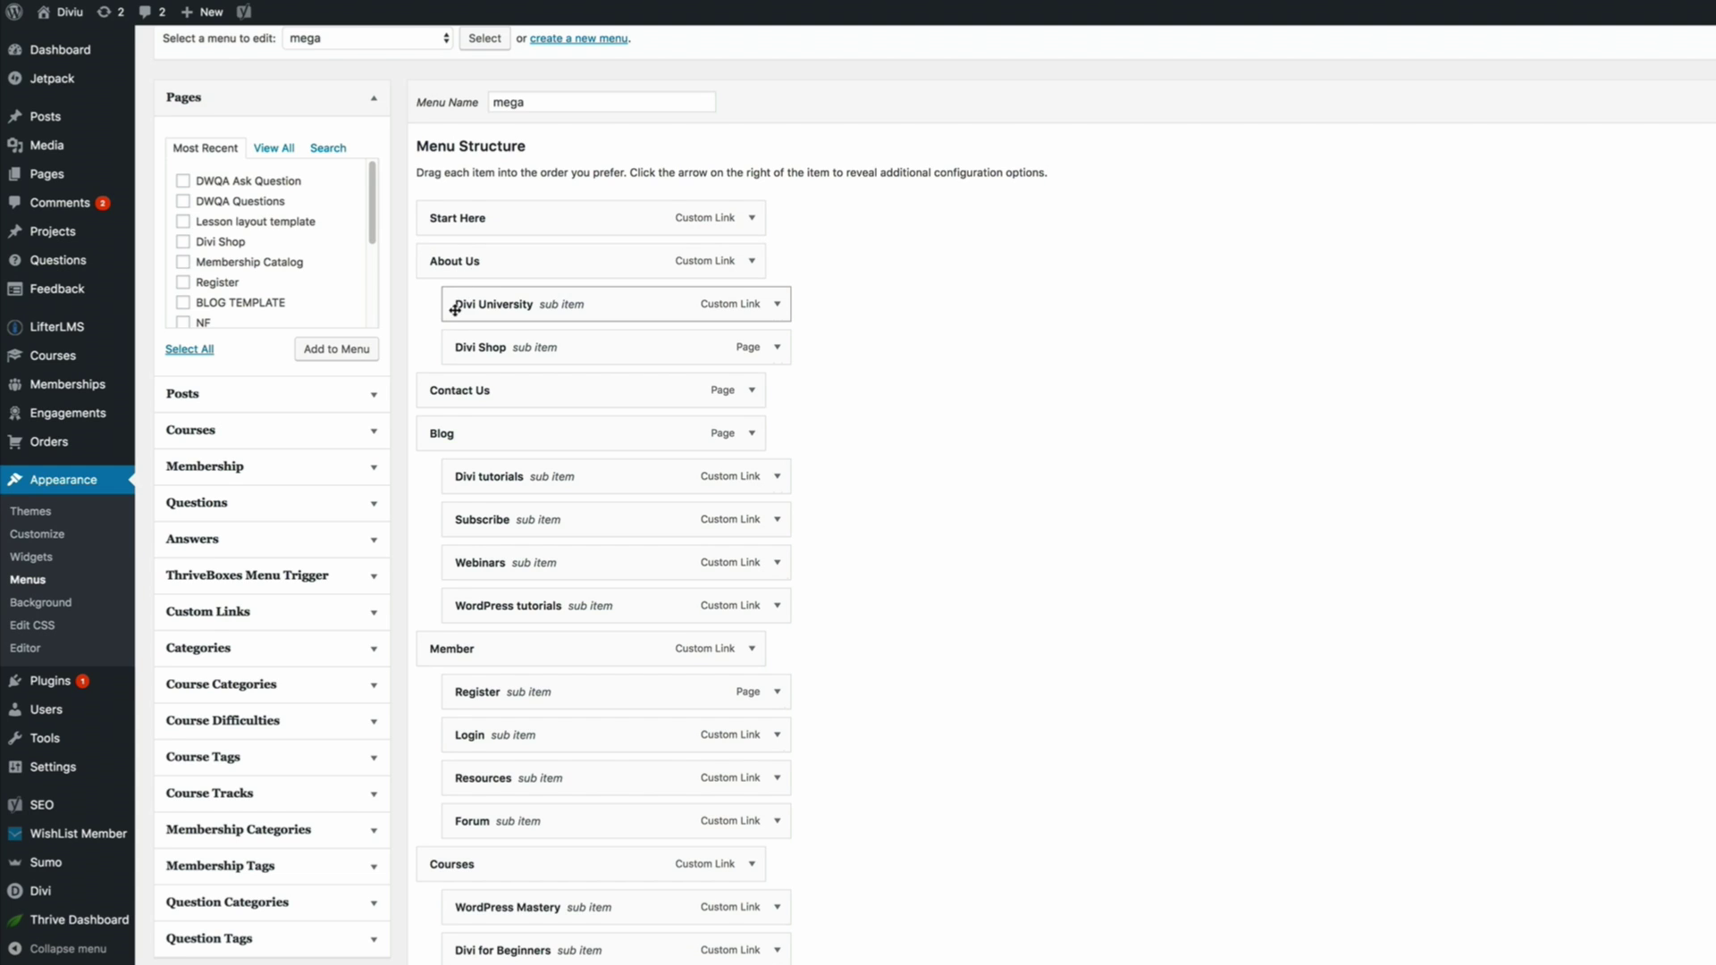
pyautogui.moveTo(441, 391); pyautogui.dragTo(563, 389)
pyautogui.moveTo(694, 387); pyautogui.dragTo(655, 387)
pyautogui.moveTo(522, 386); pyautogui.dragTo(570, 390)
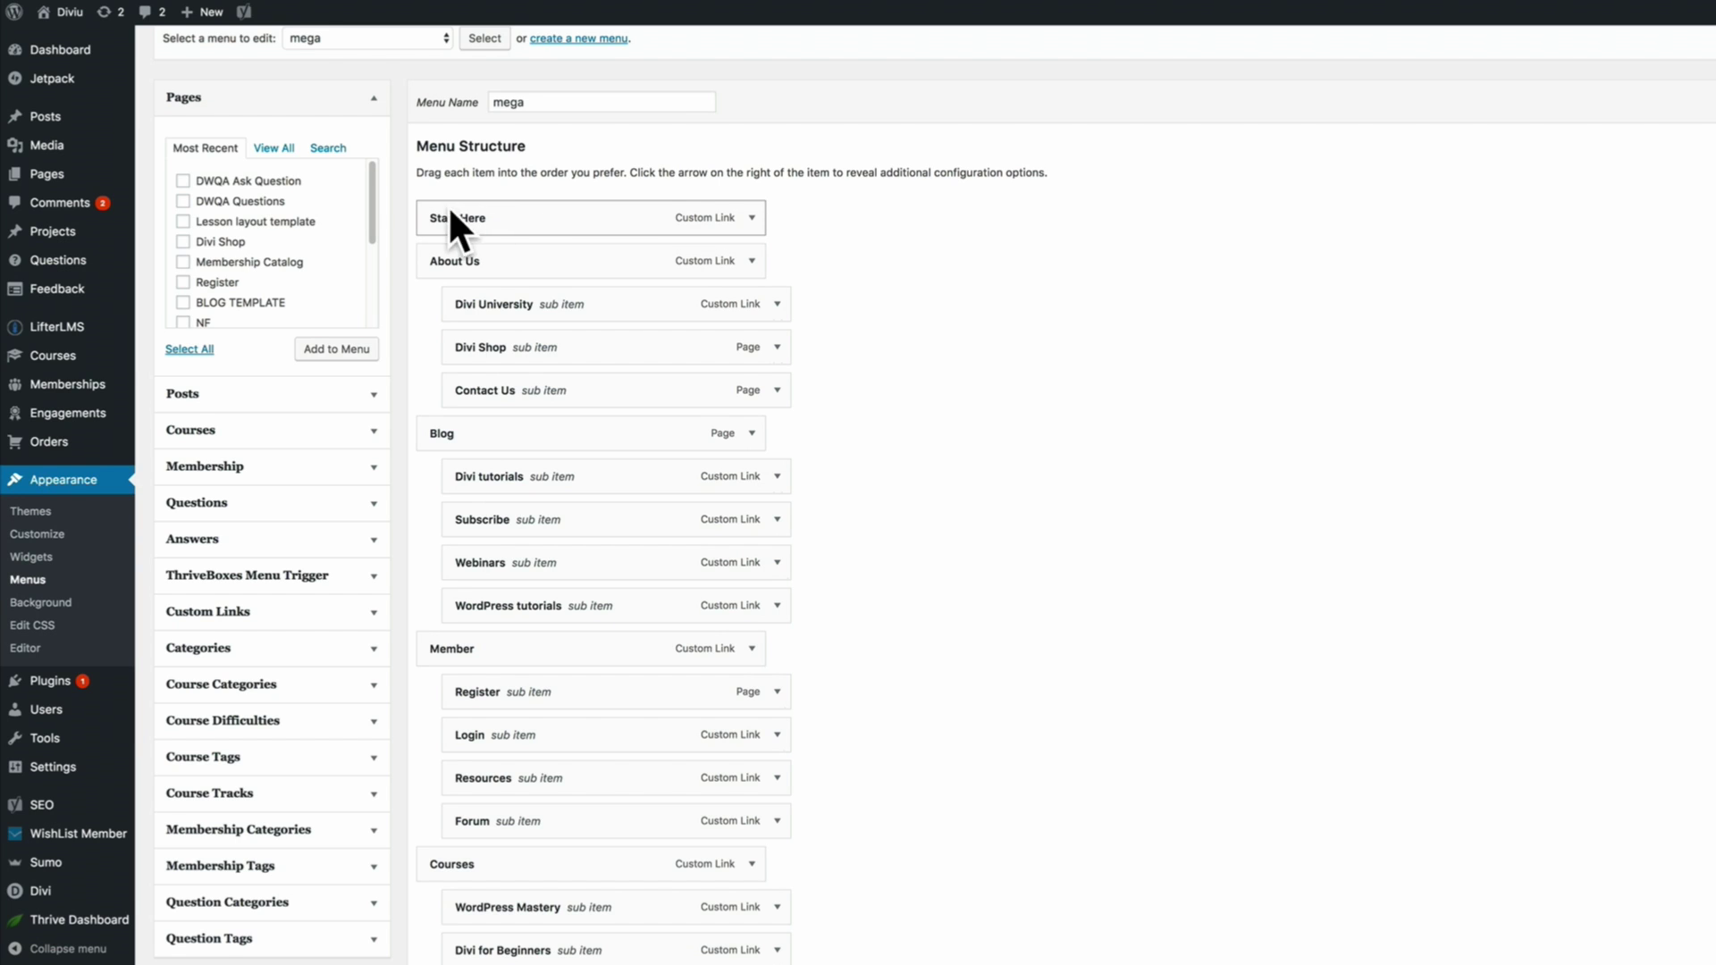
# Step: Change the Start Here item's navigation label to MENU
pyautogui.click(752, 218)
pyautogui.tripleClick(496, 317)
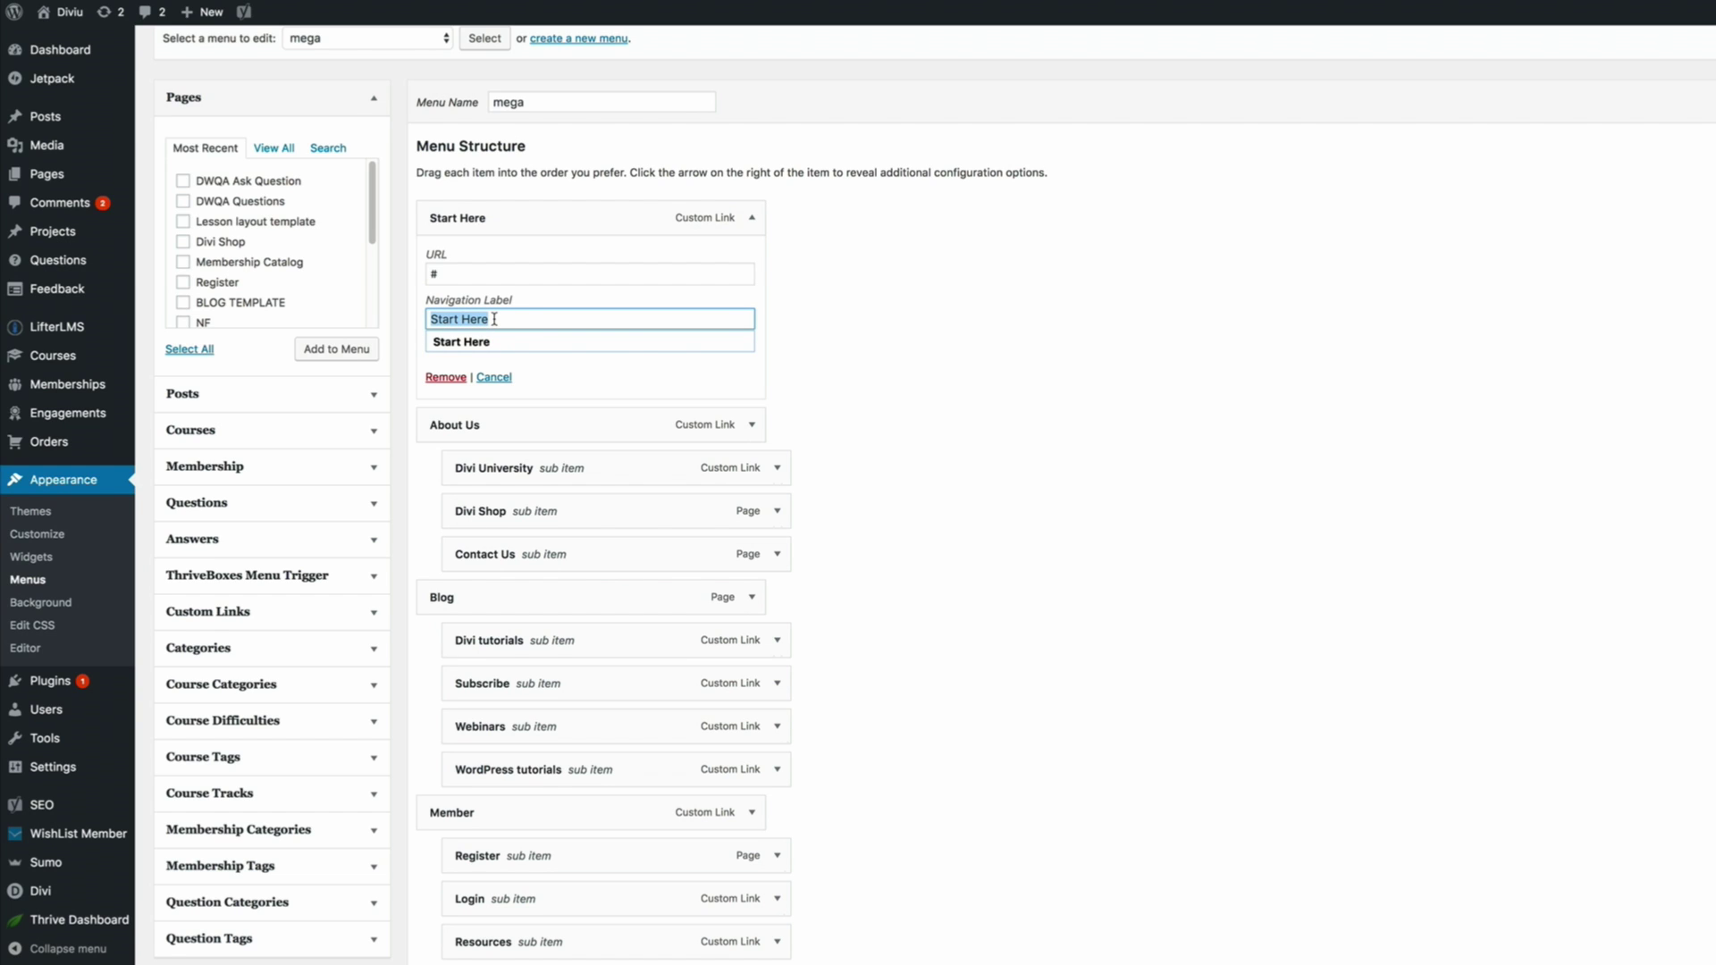
pyautogui.write('MENU')
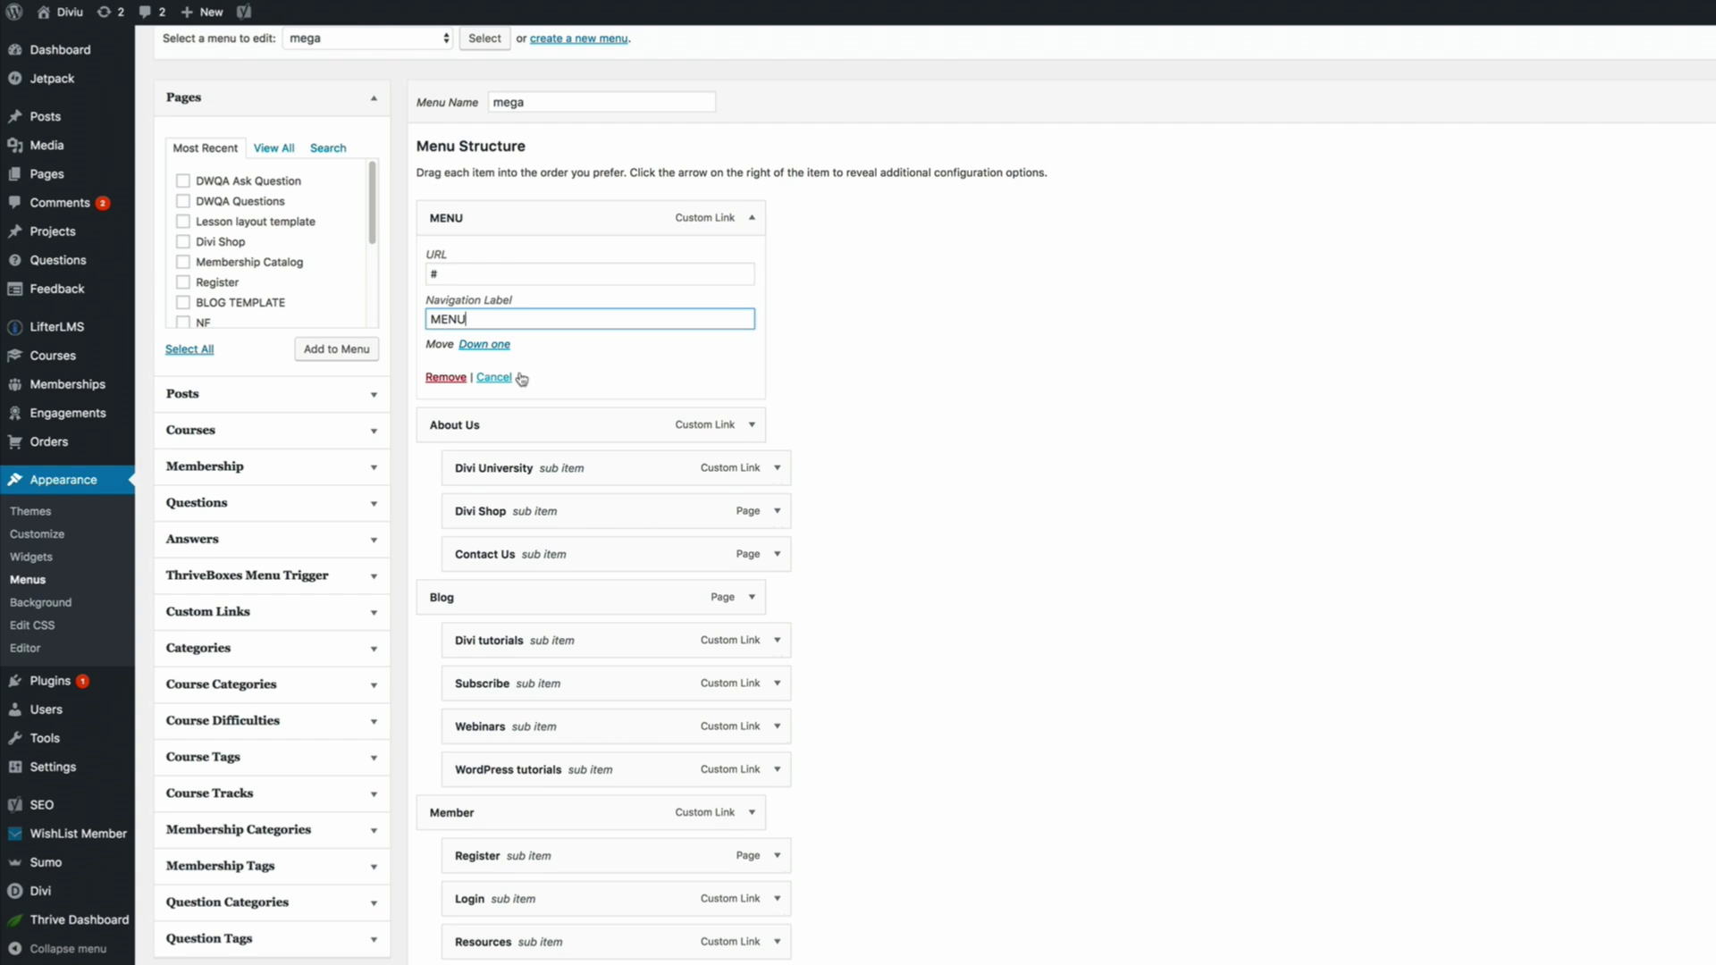
pyautogui.click(758, 224)
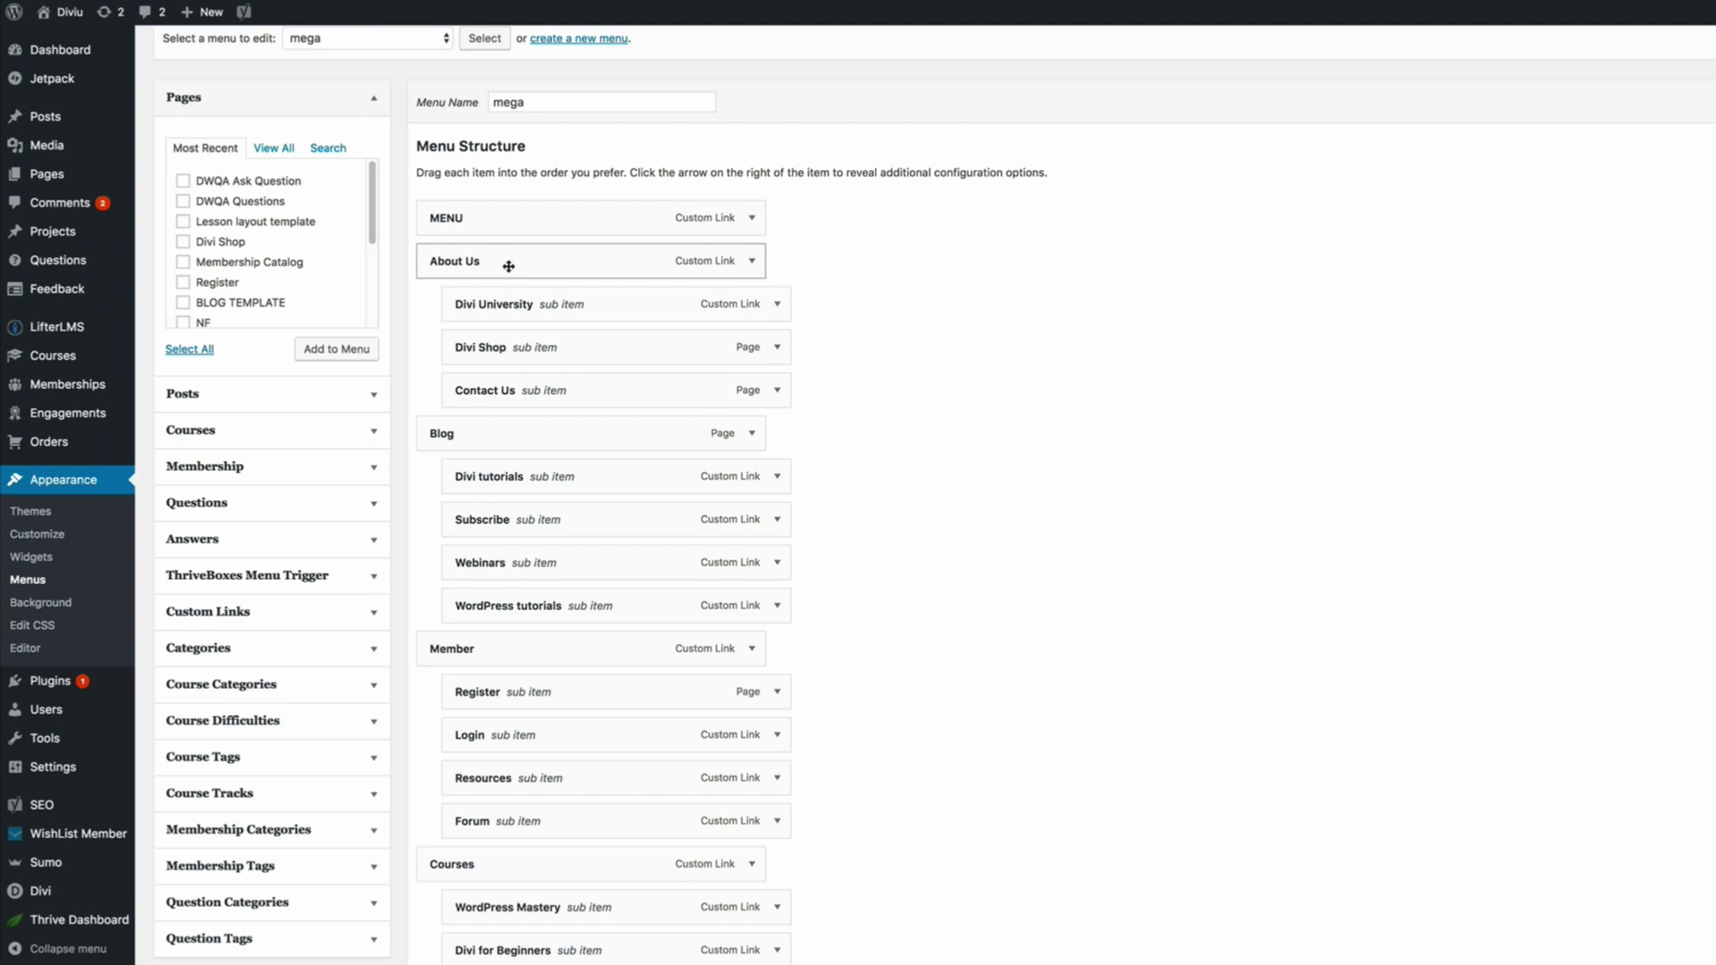
# Step: Nest About Us, Blog, Member and Courses one level beneath the MENU item
pyautogui.moveTo(510, 266); pyautogui.dragTo(567, 266)
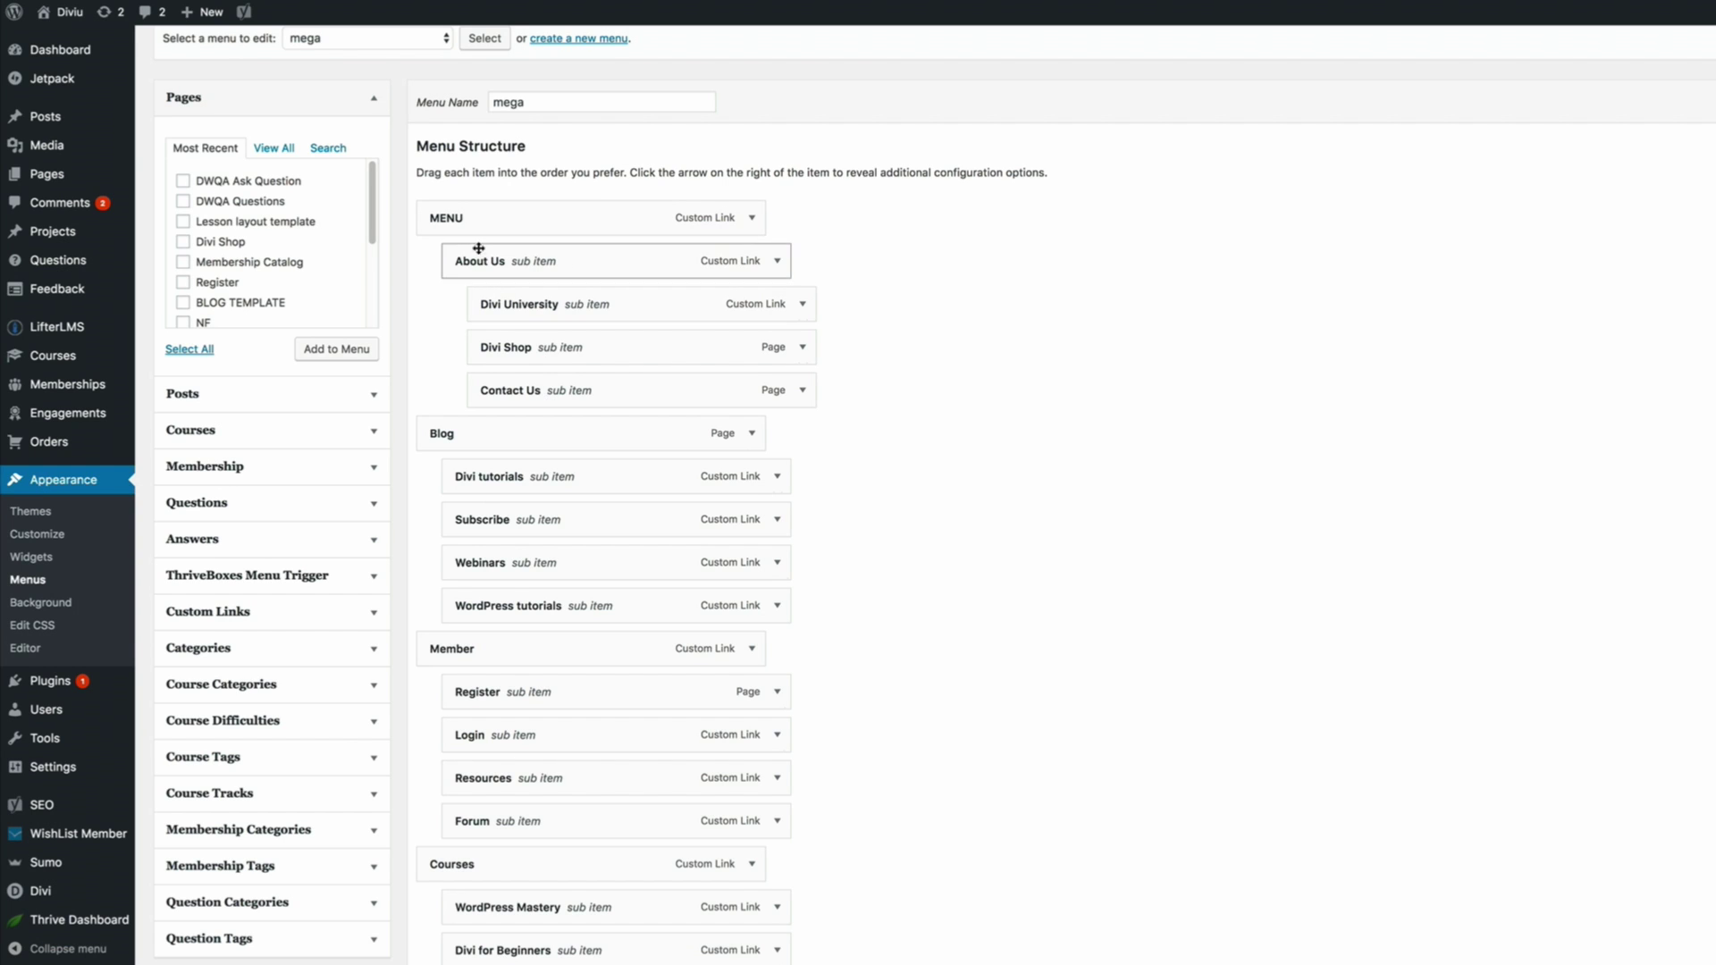
pyautogui.moveTo(444, 434); pyautogui.dragTo(478, 434)
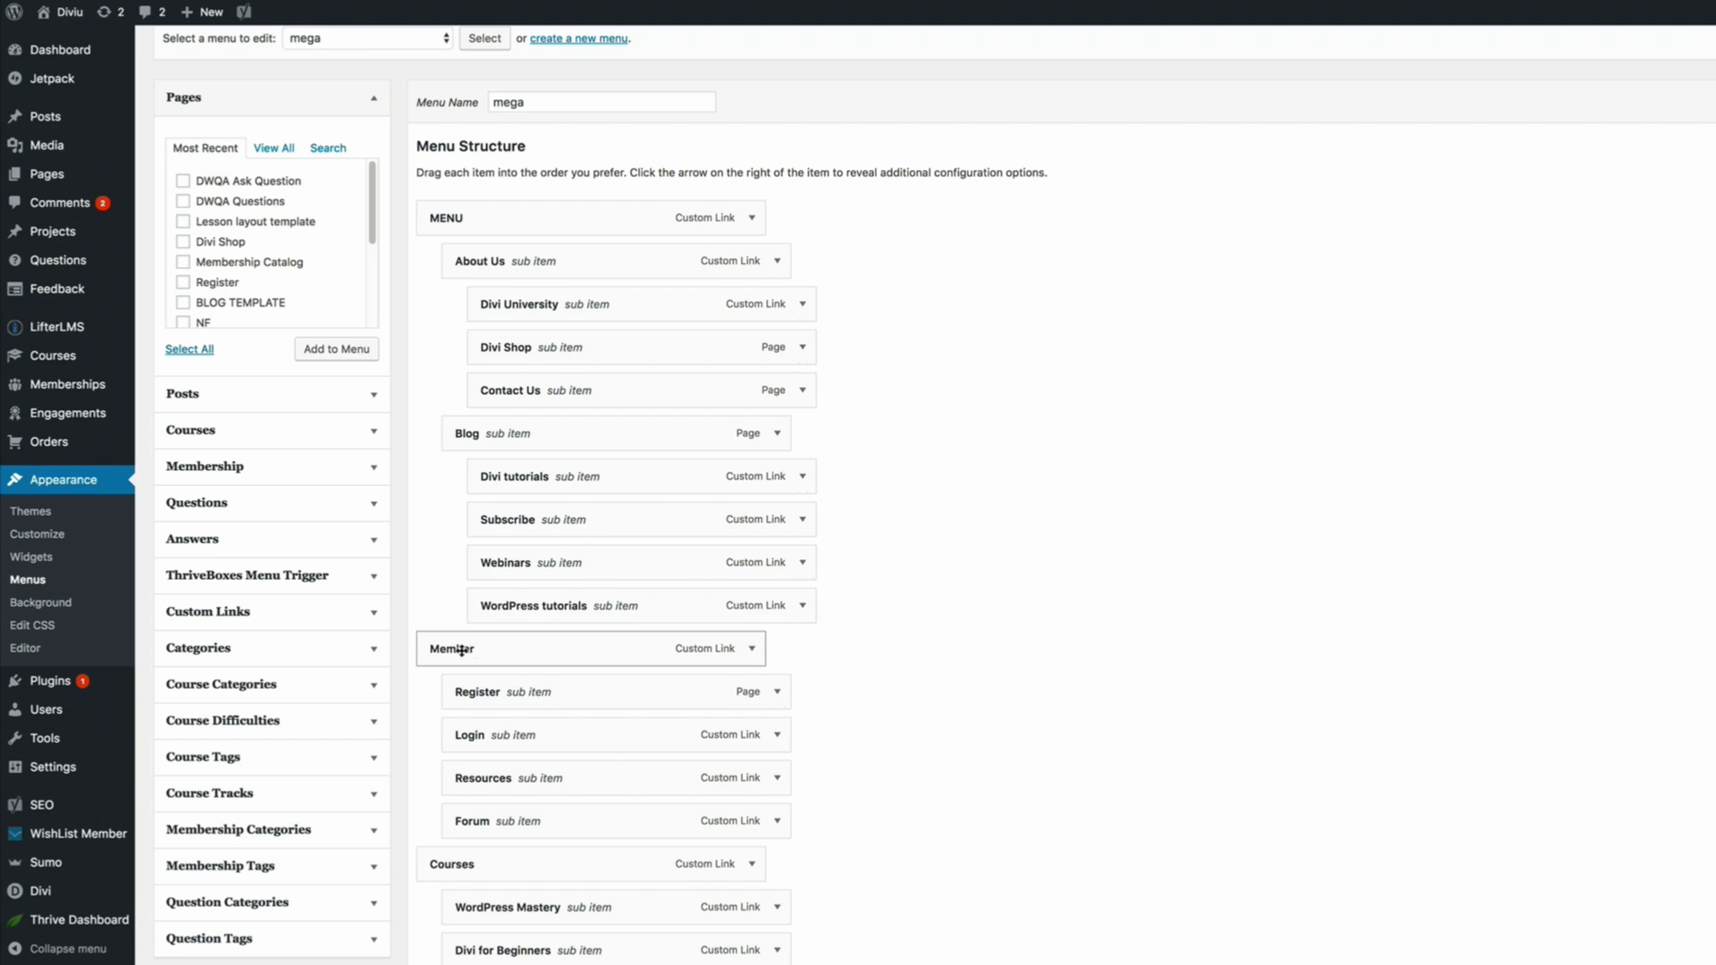
pyautogui.moveTo(477, 650); pyautogui.dragTo(497, 652)
pyautogui.moveTo(500, 860); pyautogui.dragTo(539, 862)
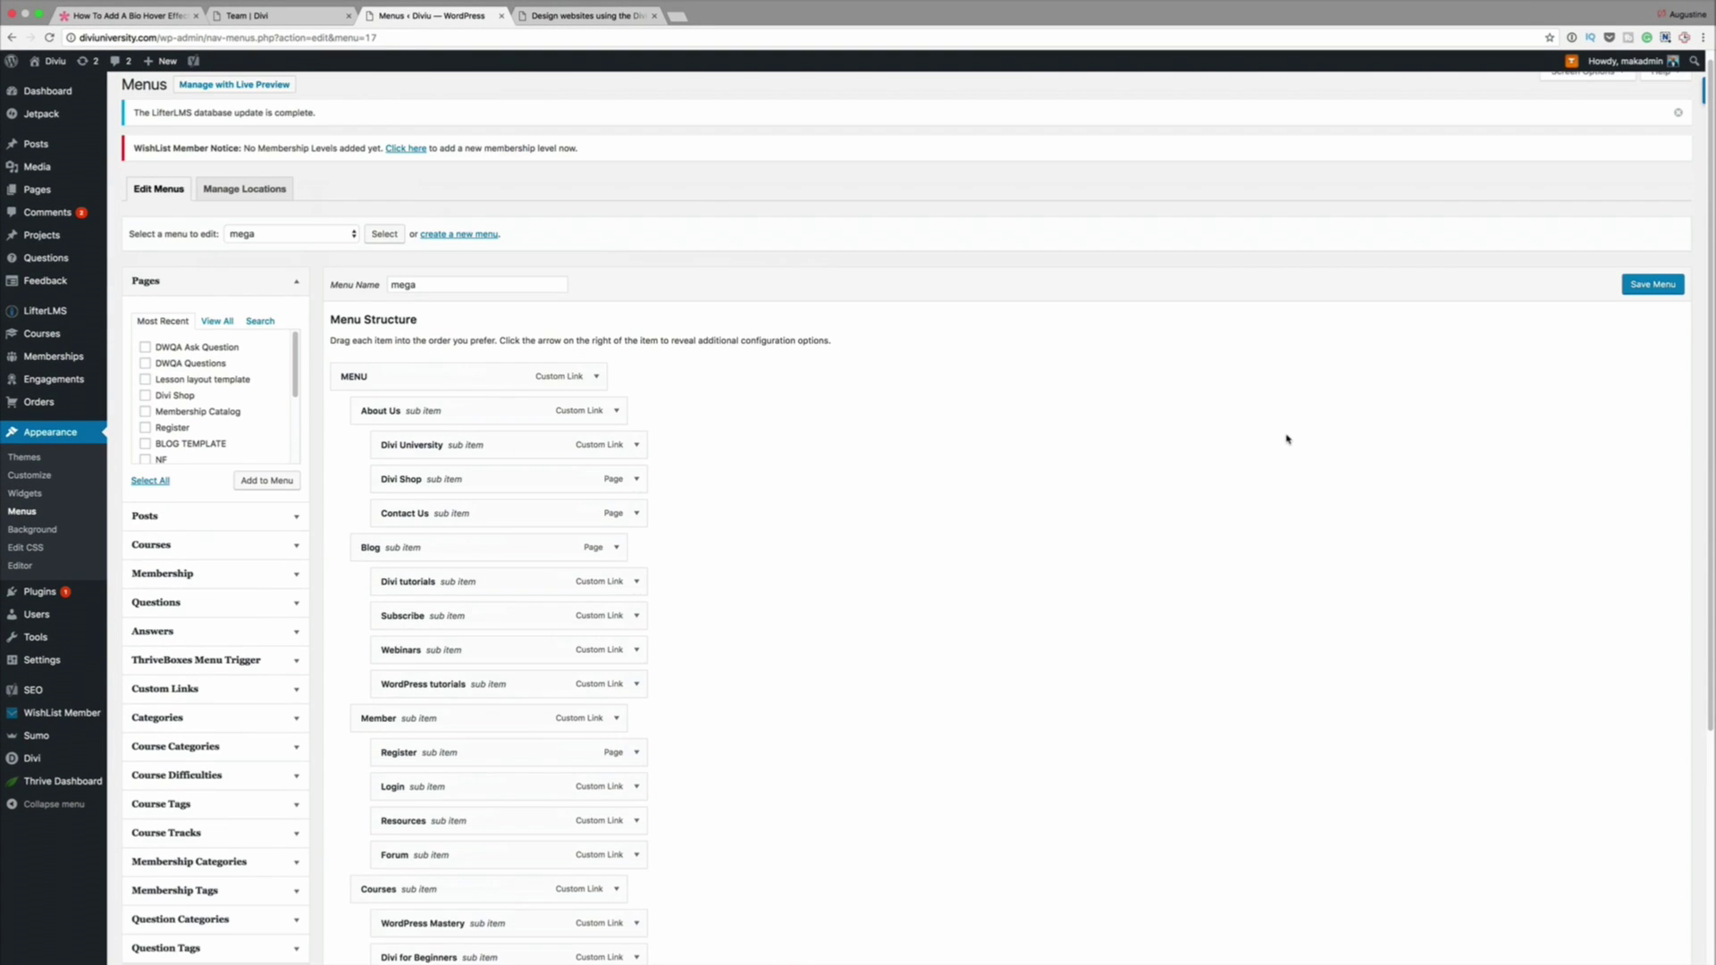
# Step: Save the mega menu so the nested structure is stored
pyautogui.scroll(1, 1287, 439)
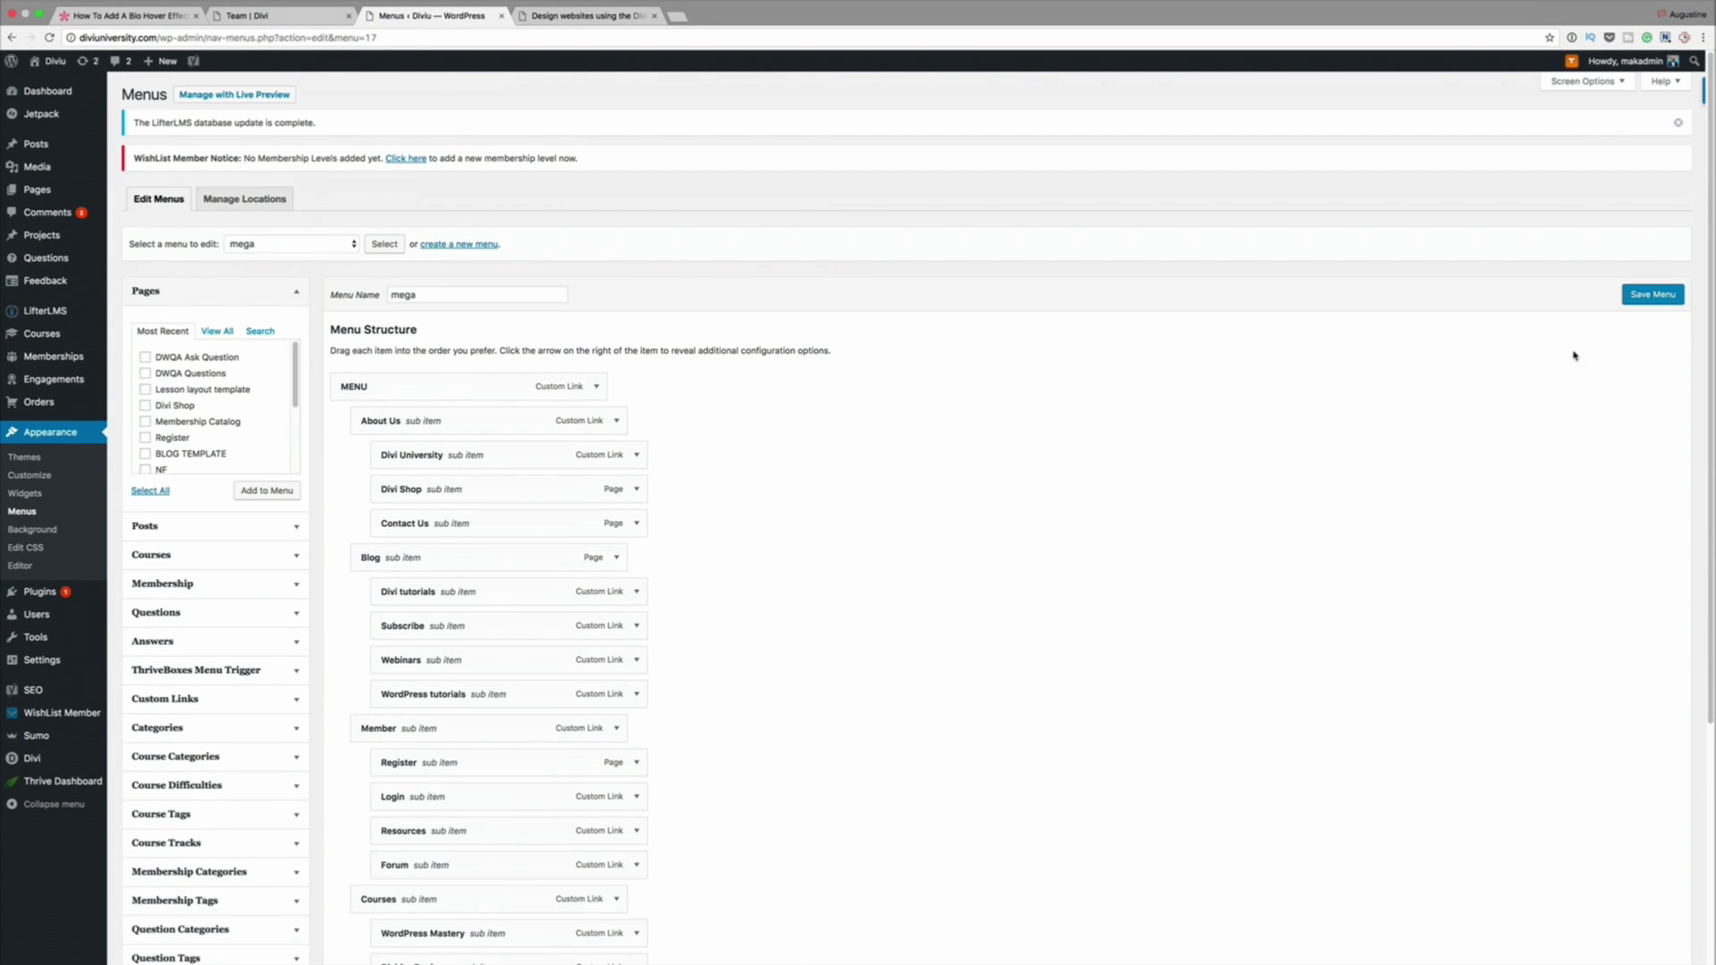
pyautogui.click(1656, 296)
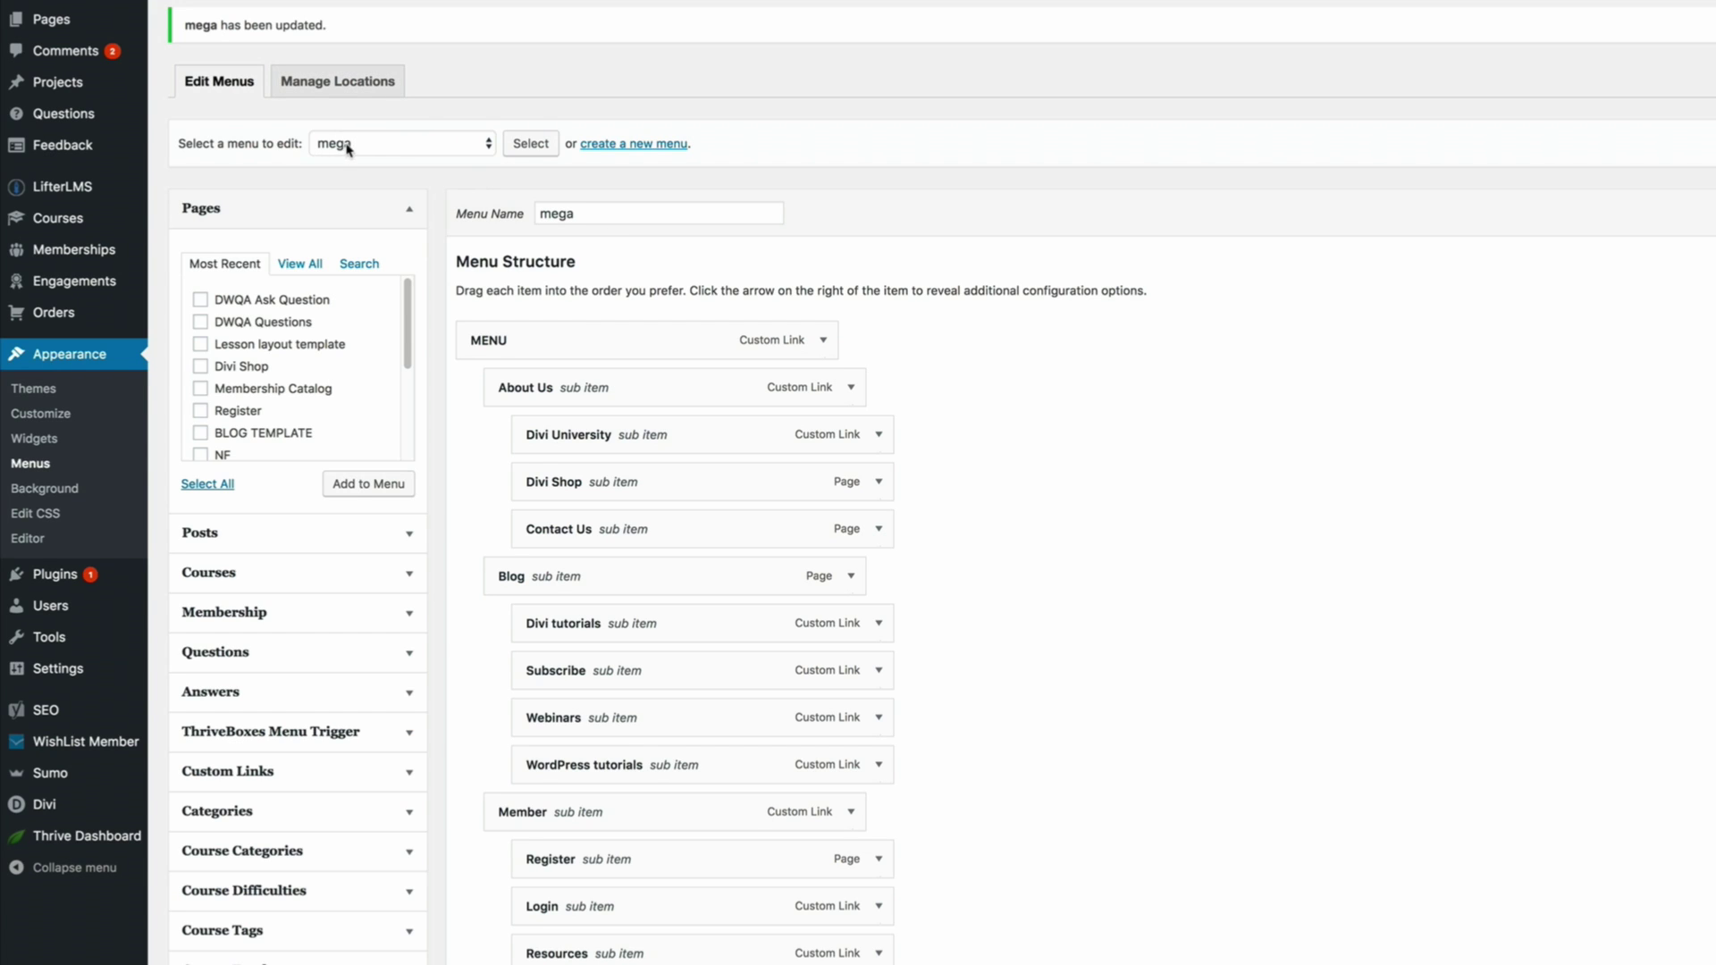
# Step: Assign the mega menu to the Primary Menu location and save the assignment
pyautogui.click(370, 84)
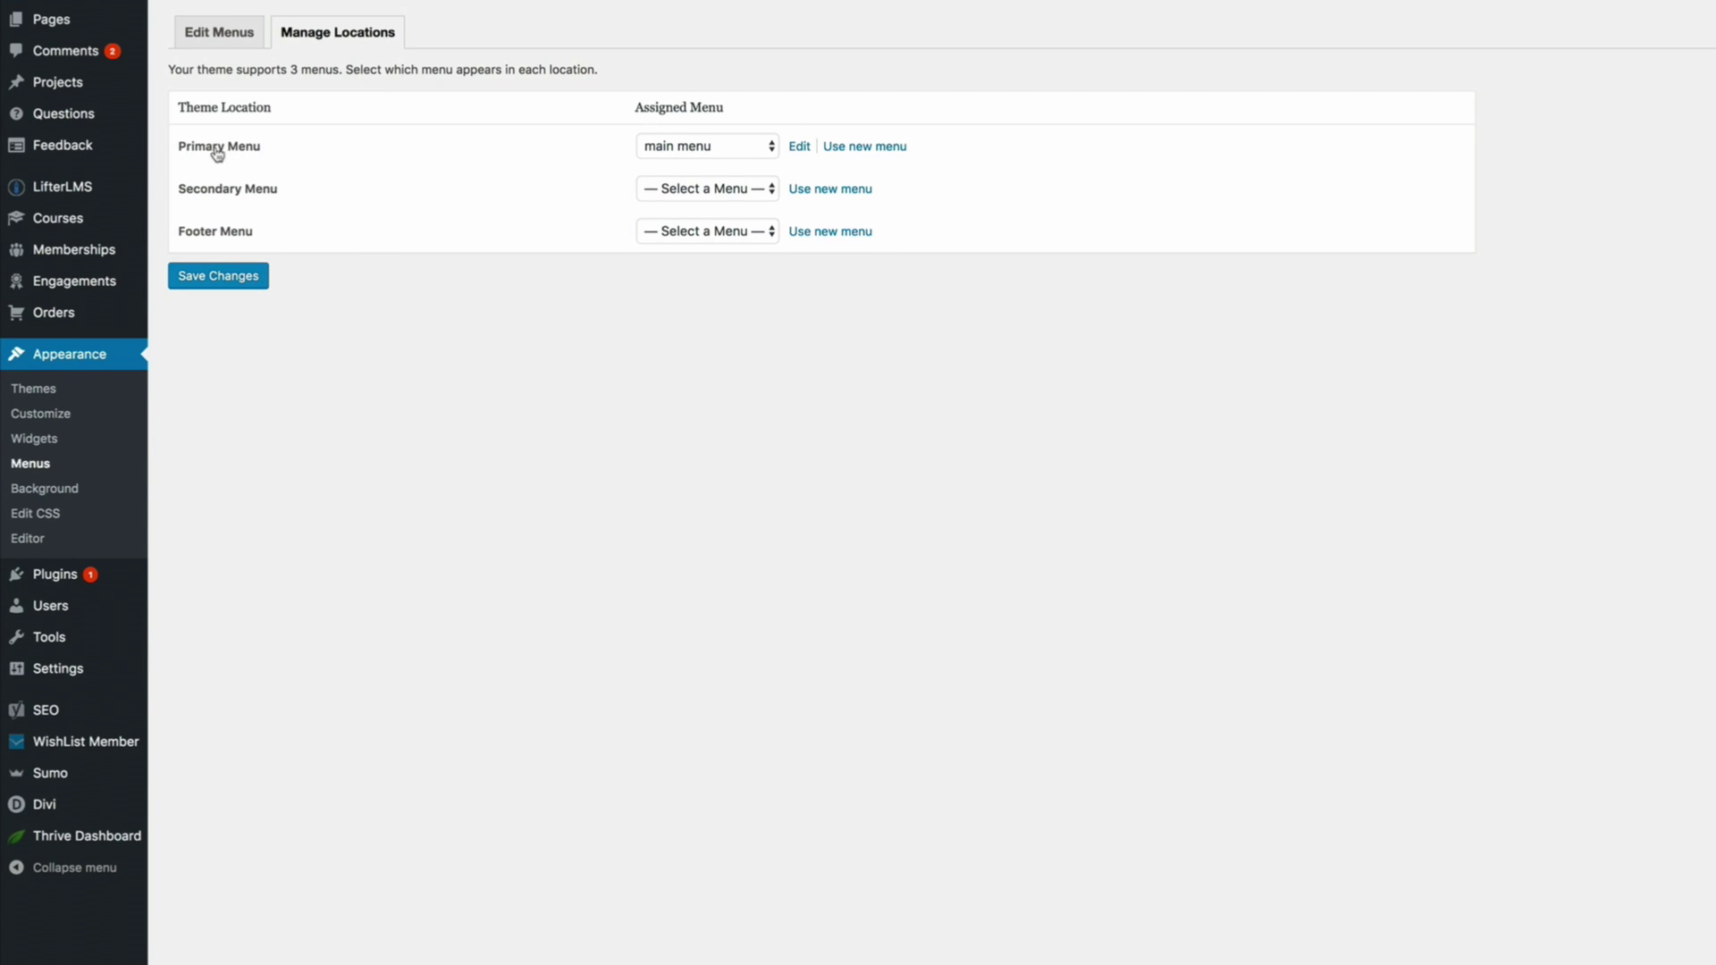
pyautogui.click(766, 149)
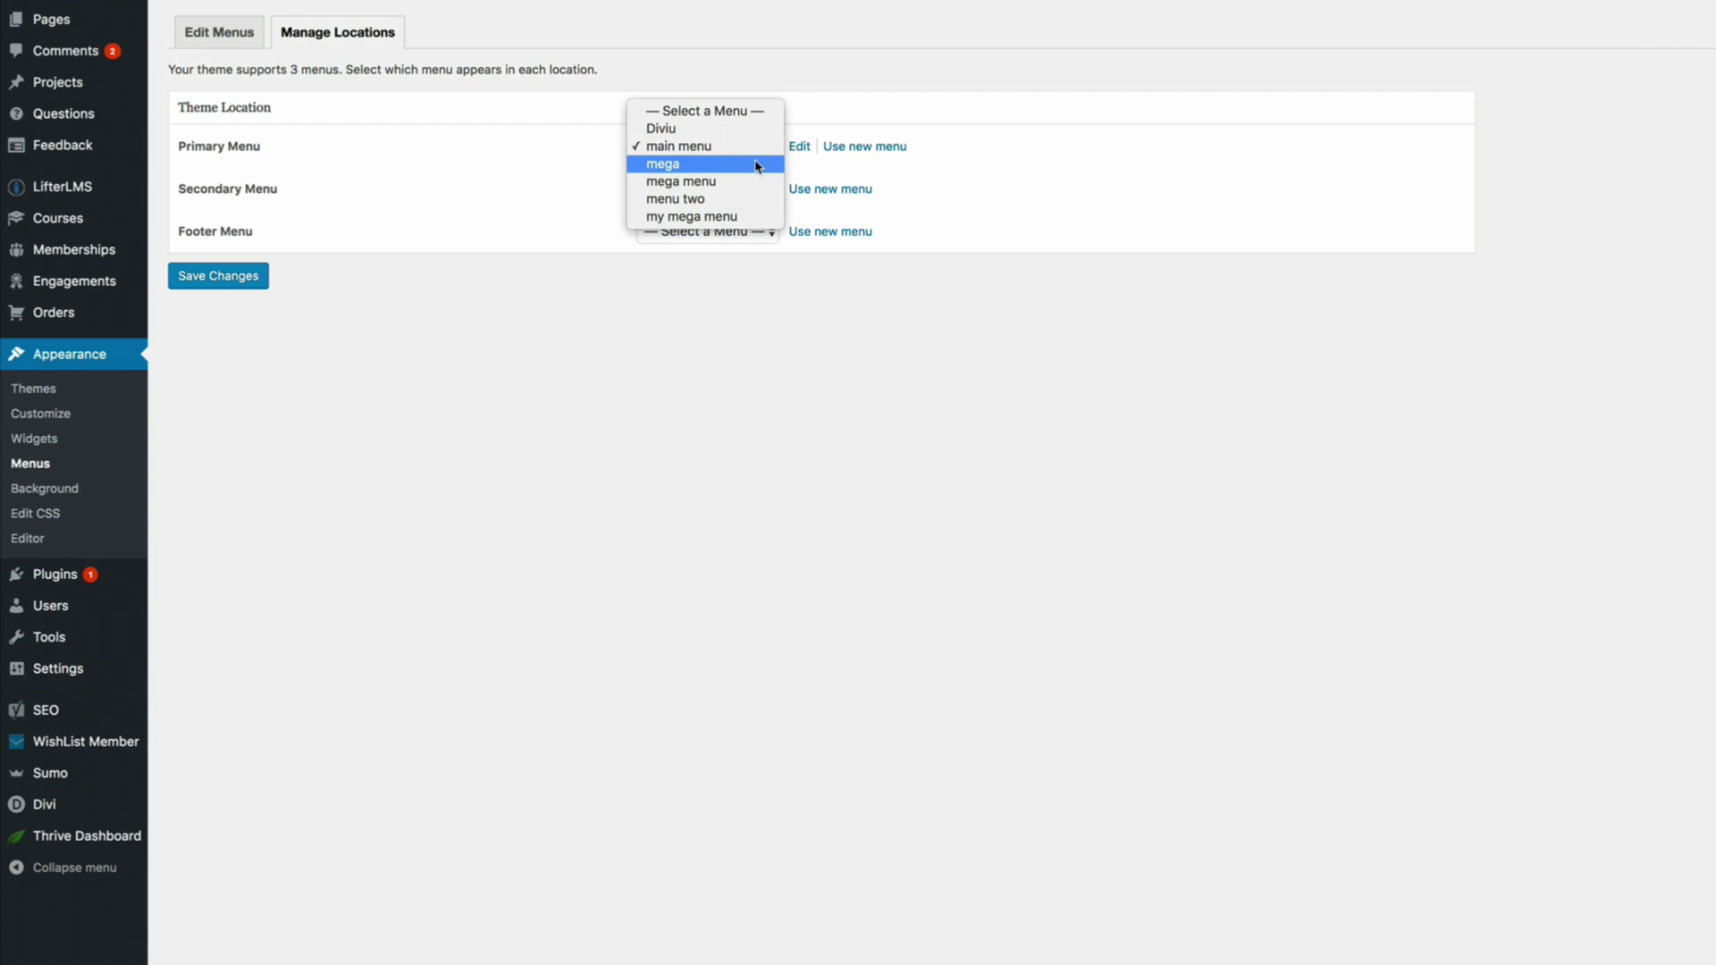
pyautogui.press('Escape')
pyautogui.press('m')
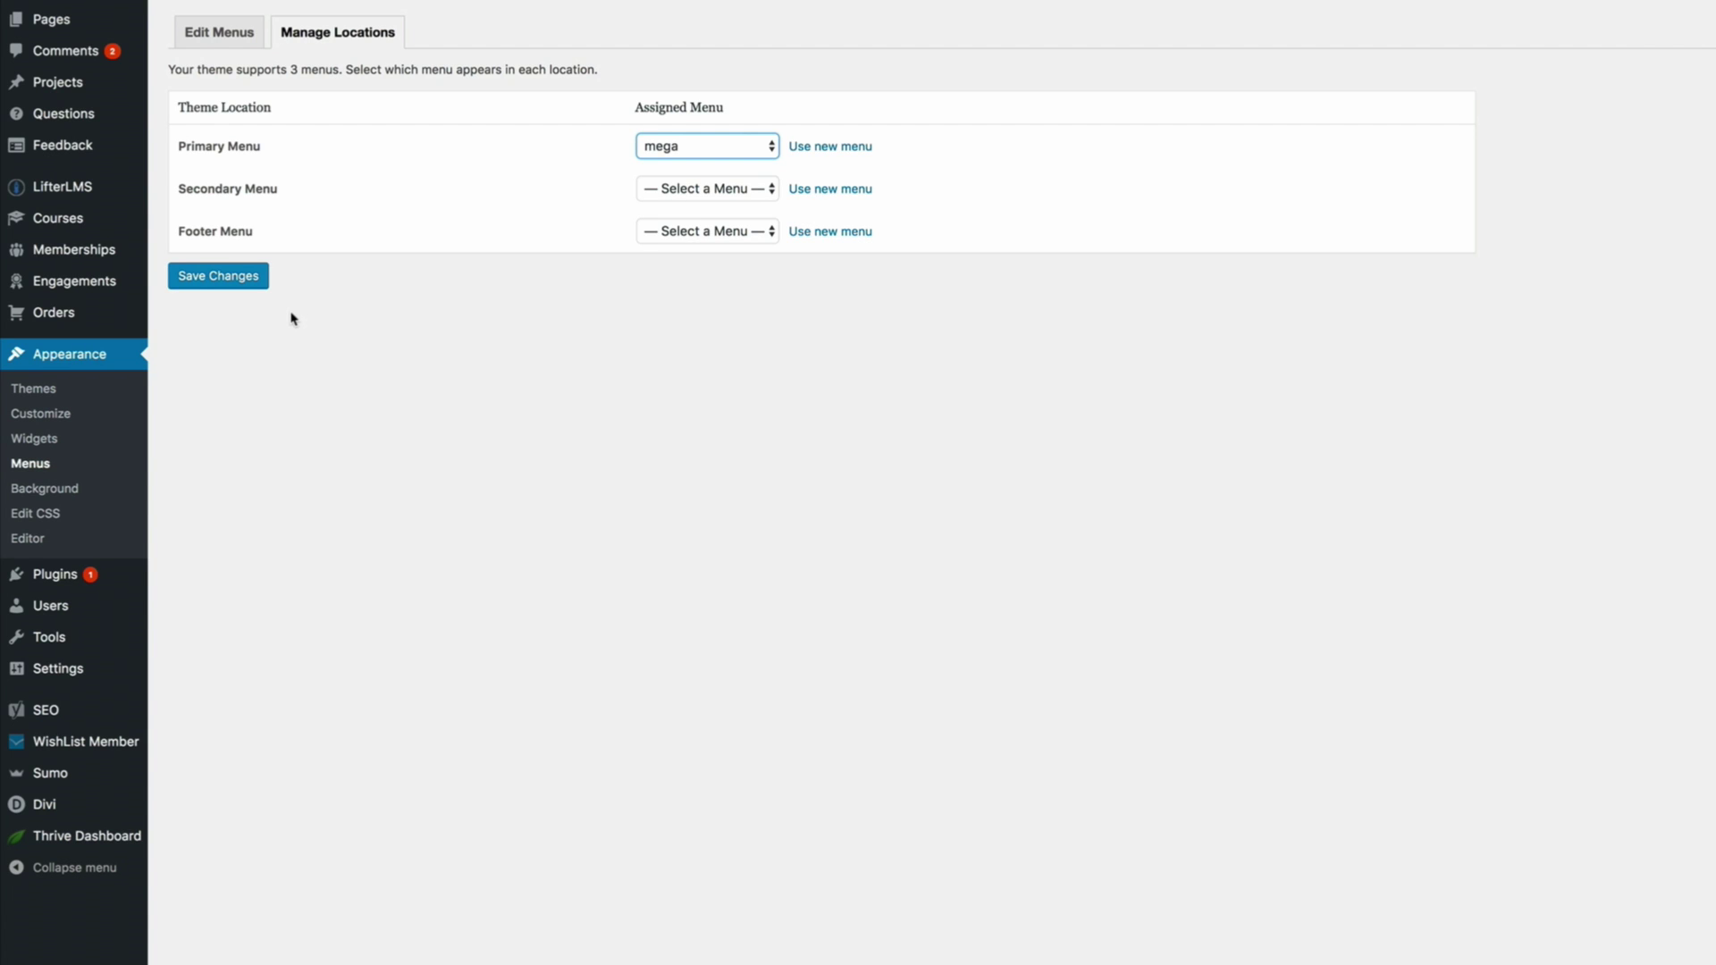
pyautogui.click(247, 279)
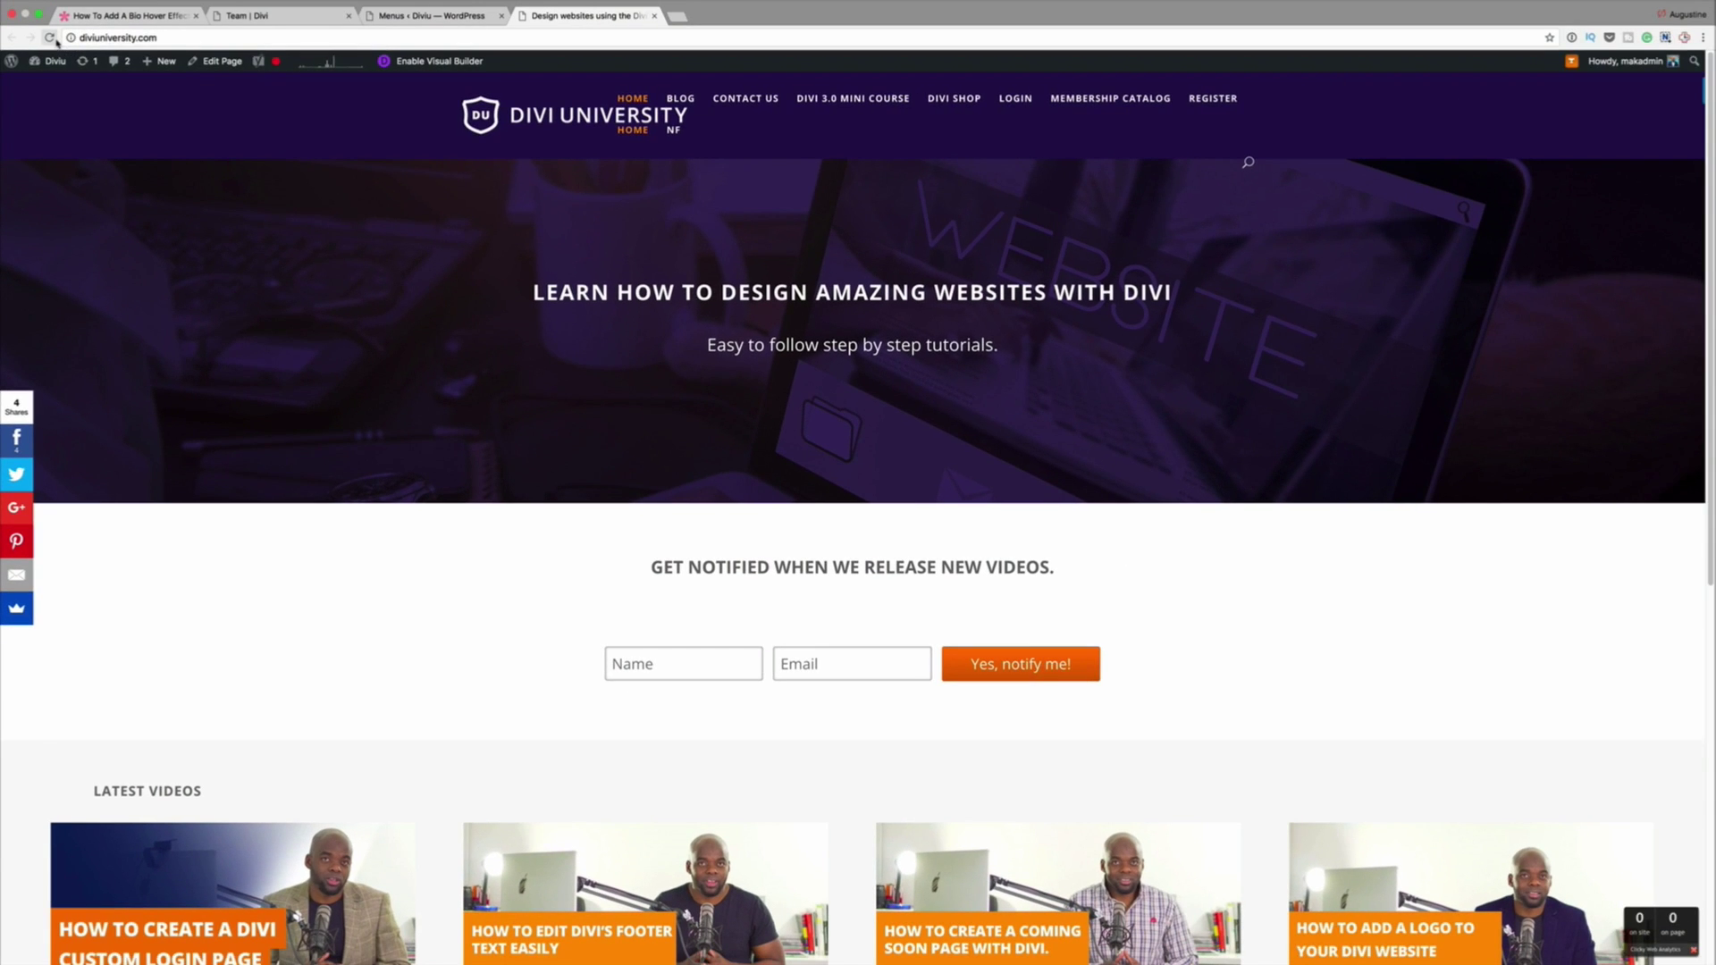
# Step: Reload the Divi University homepage and check the MENU dropdown in its header
pyautogui.click(49, 38)
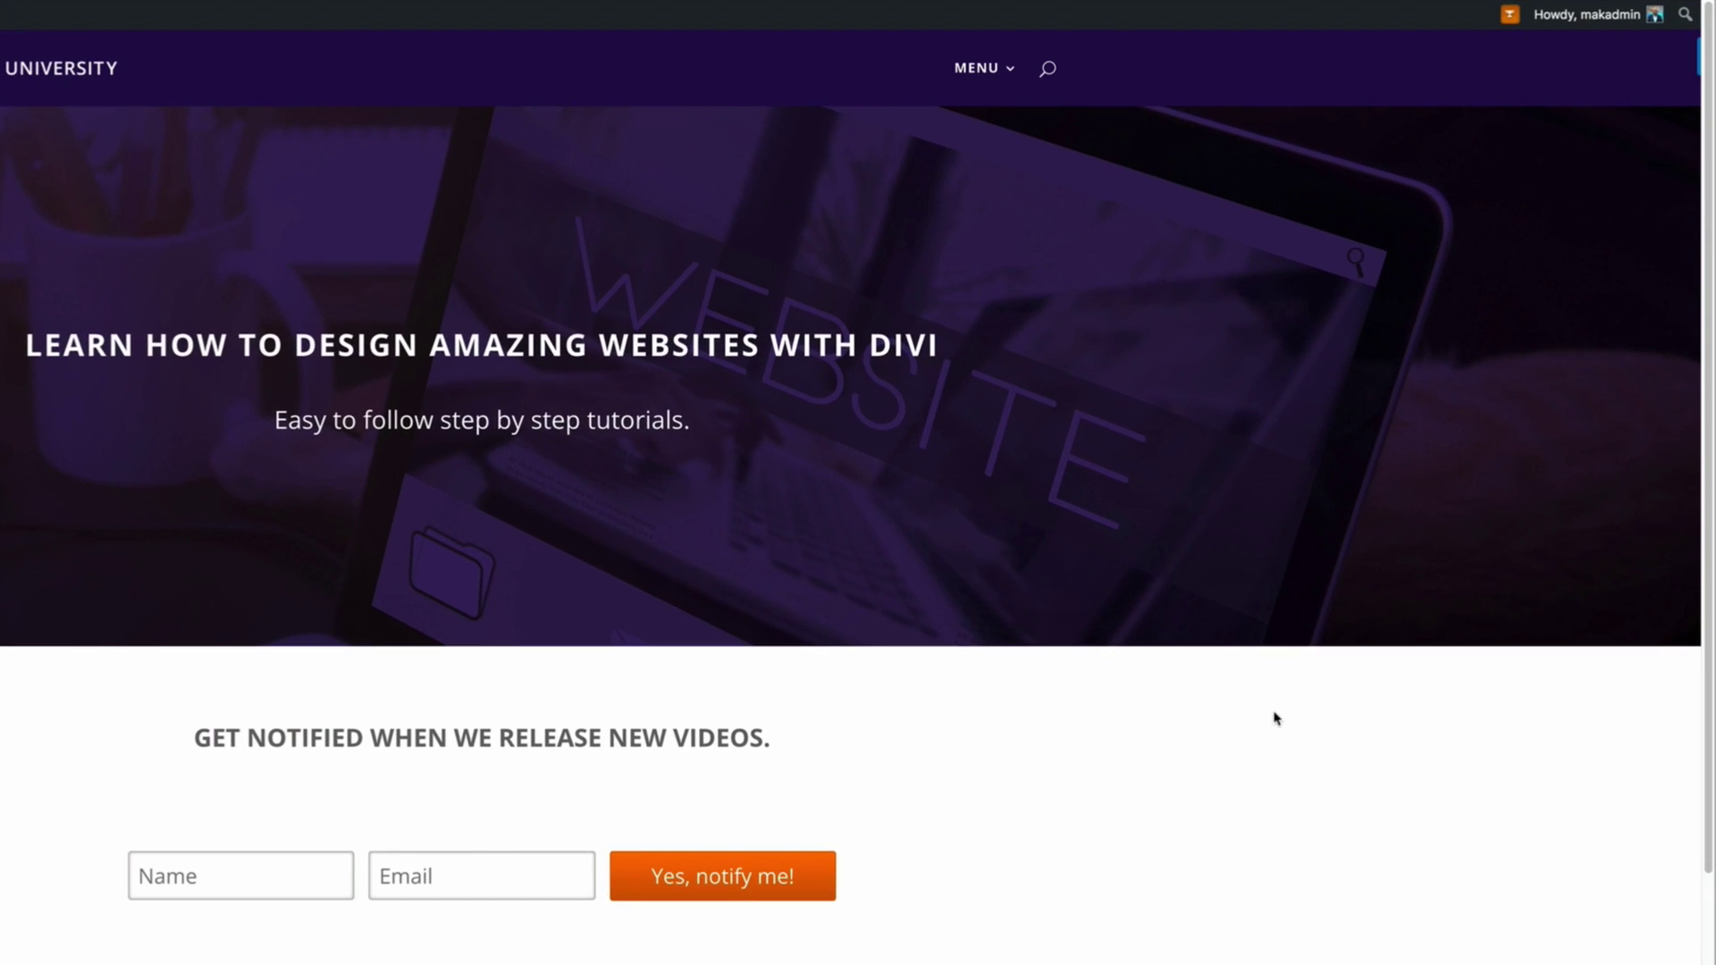
pyautogui.moveTo(1005, 77)
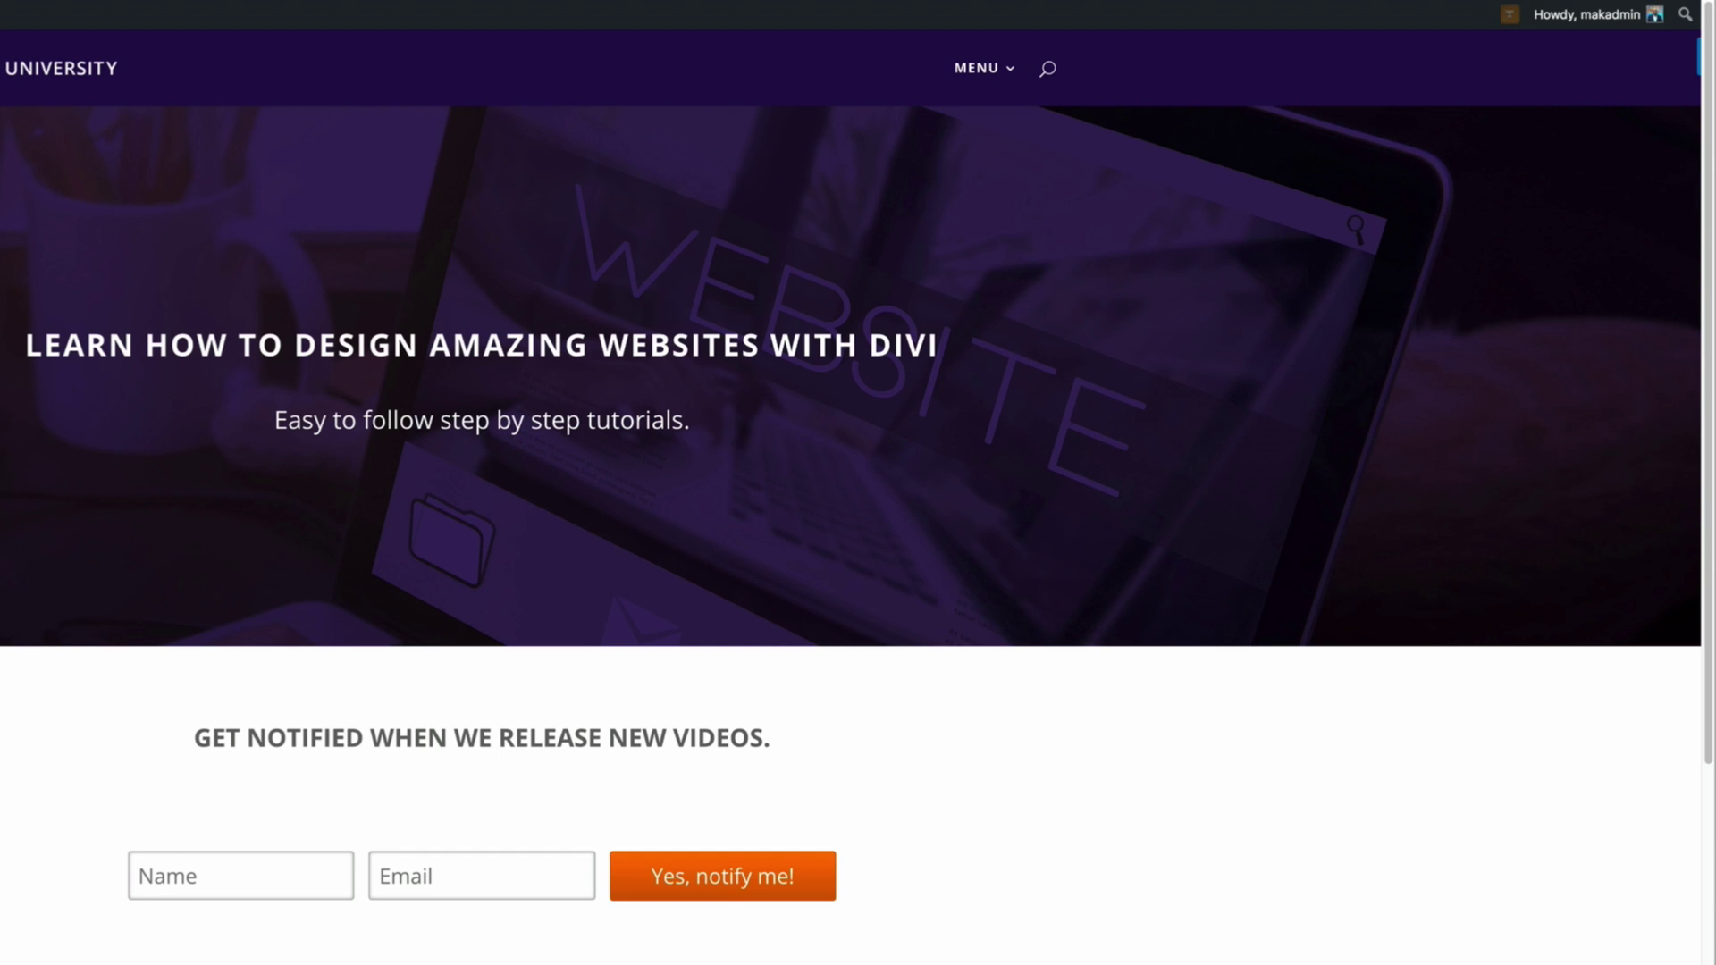
pyautogui.moveTo(987, 69)
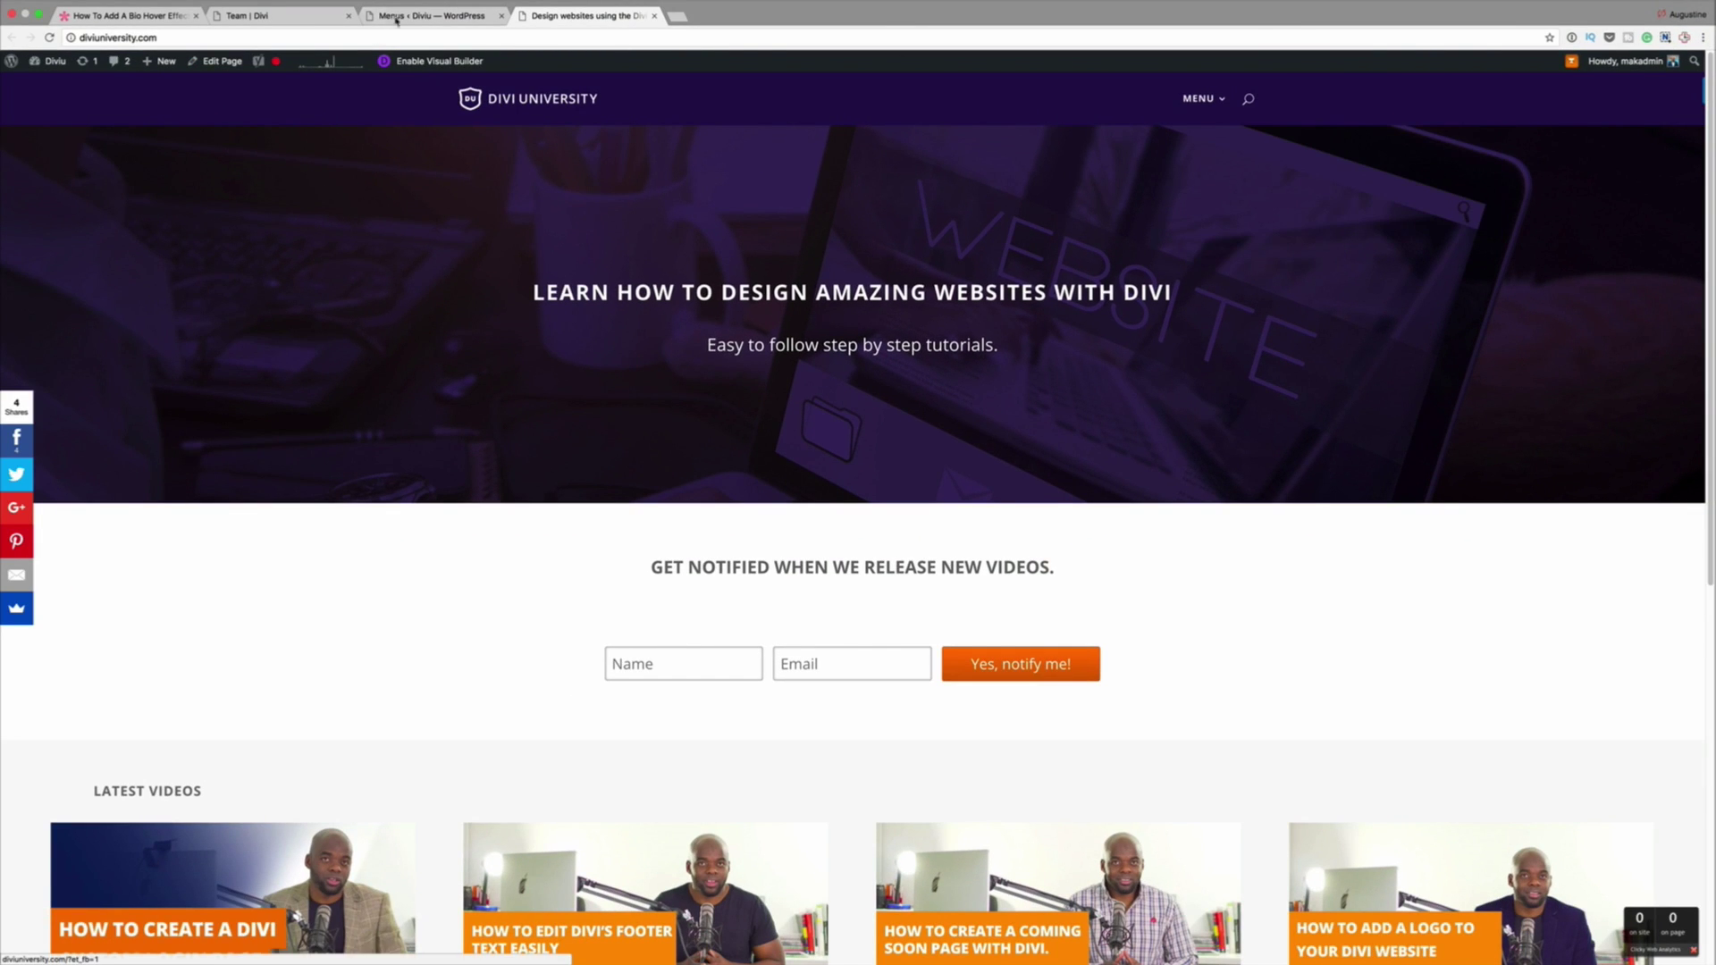
# Step: Go back to the Menus editor for the mega menu and check the MENU item
pyautogui.click(405, 17)
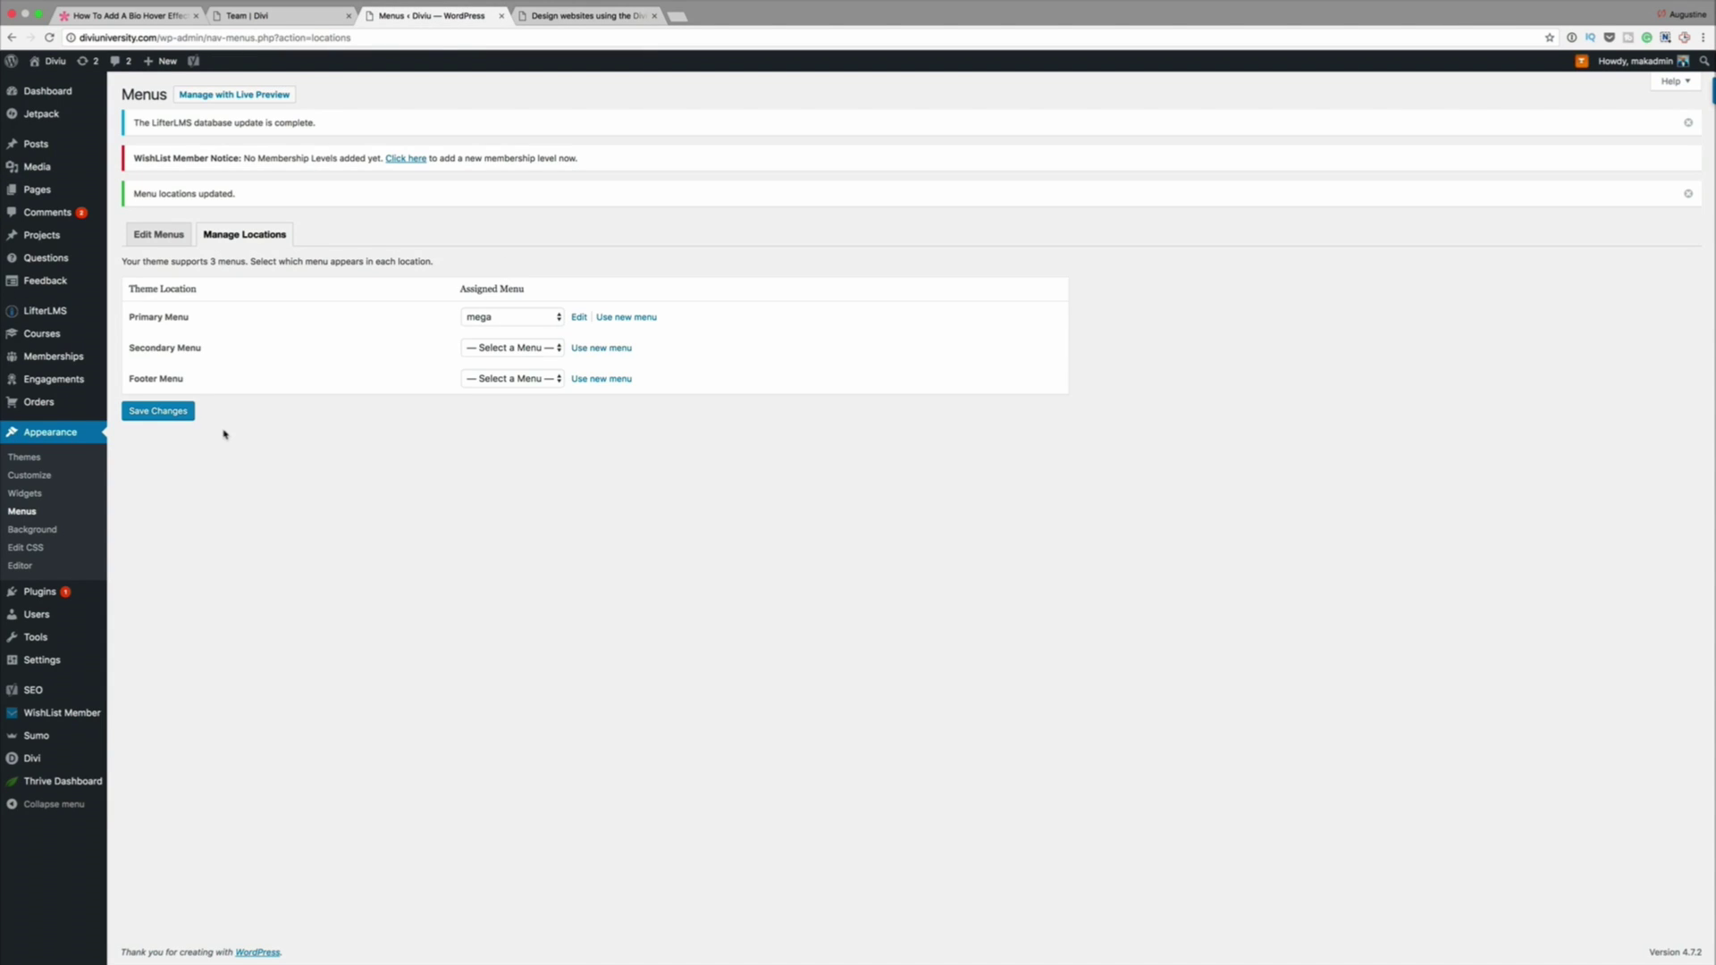
pyautogui.click(154, 237)
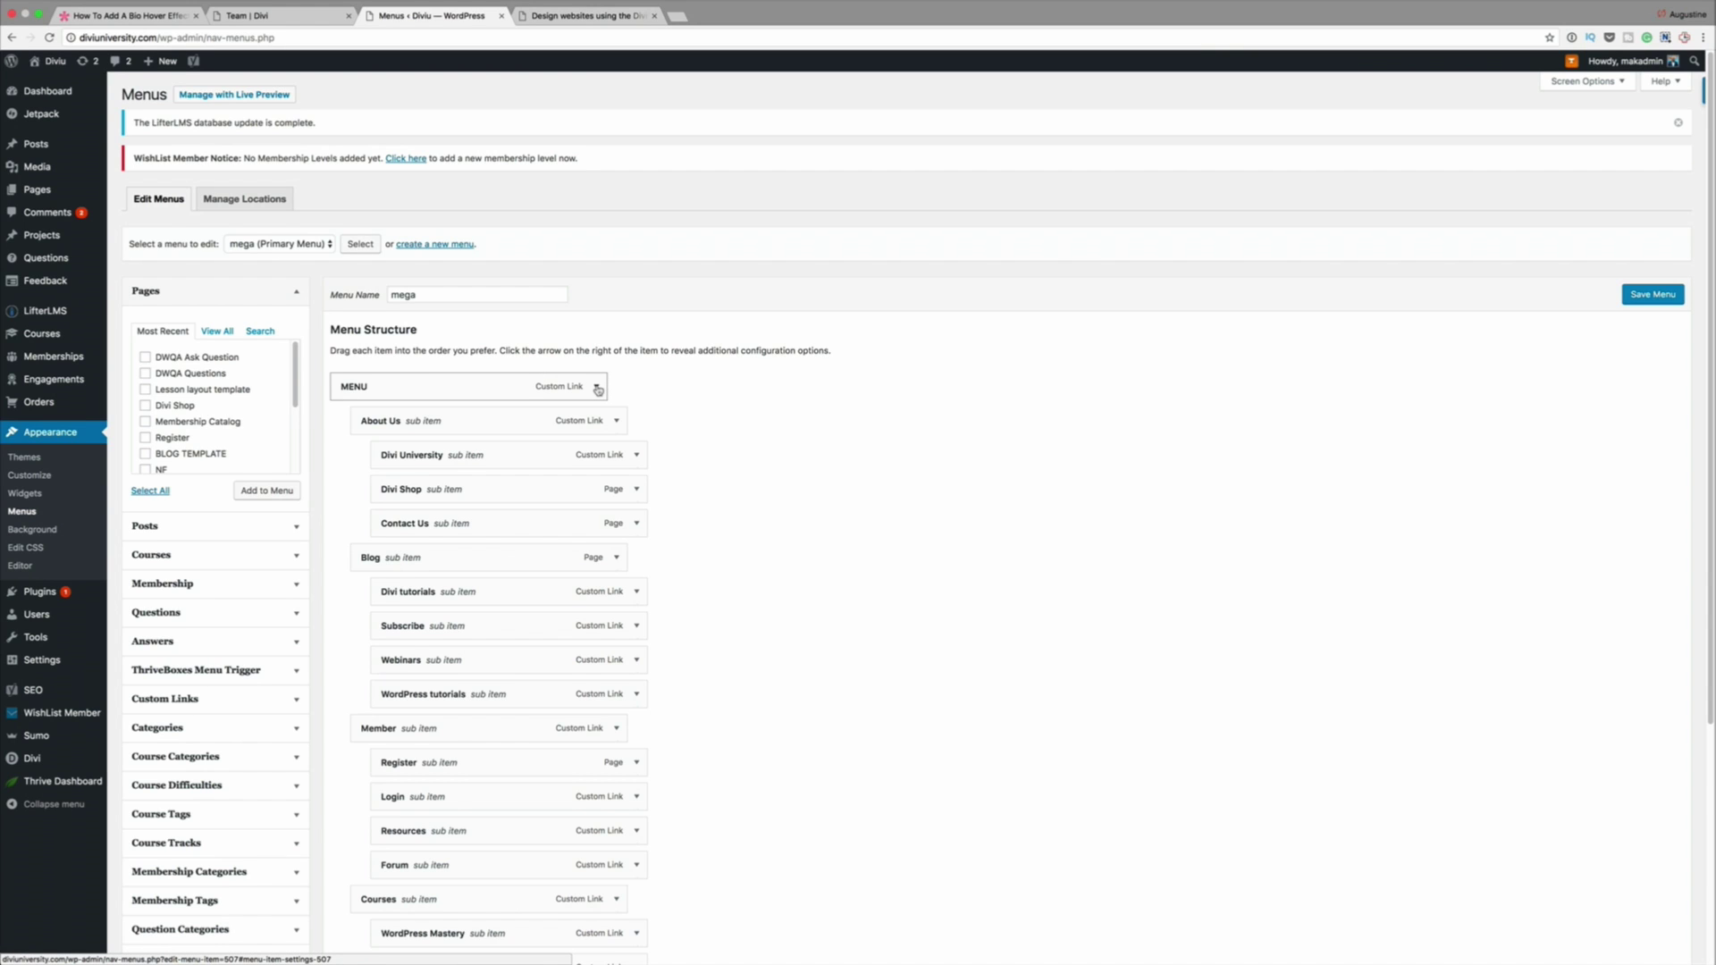
pyautogui.click(597, 388)
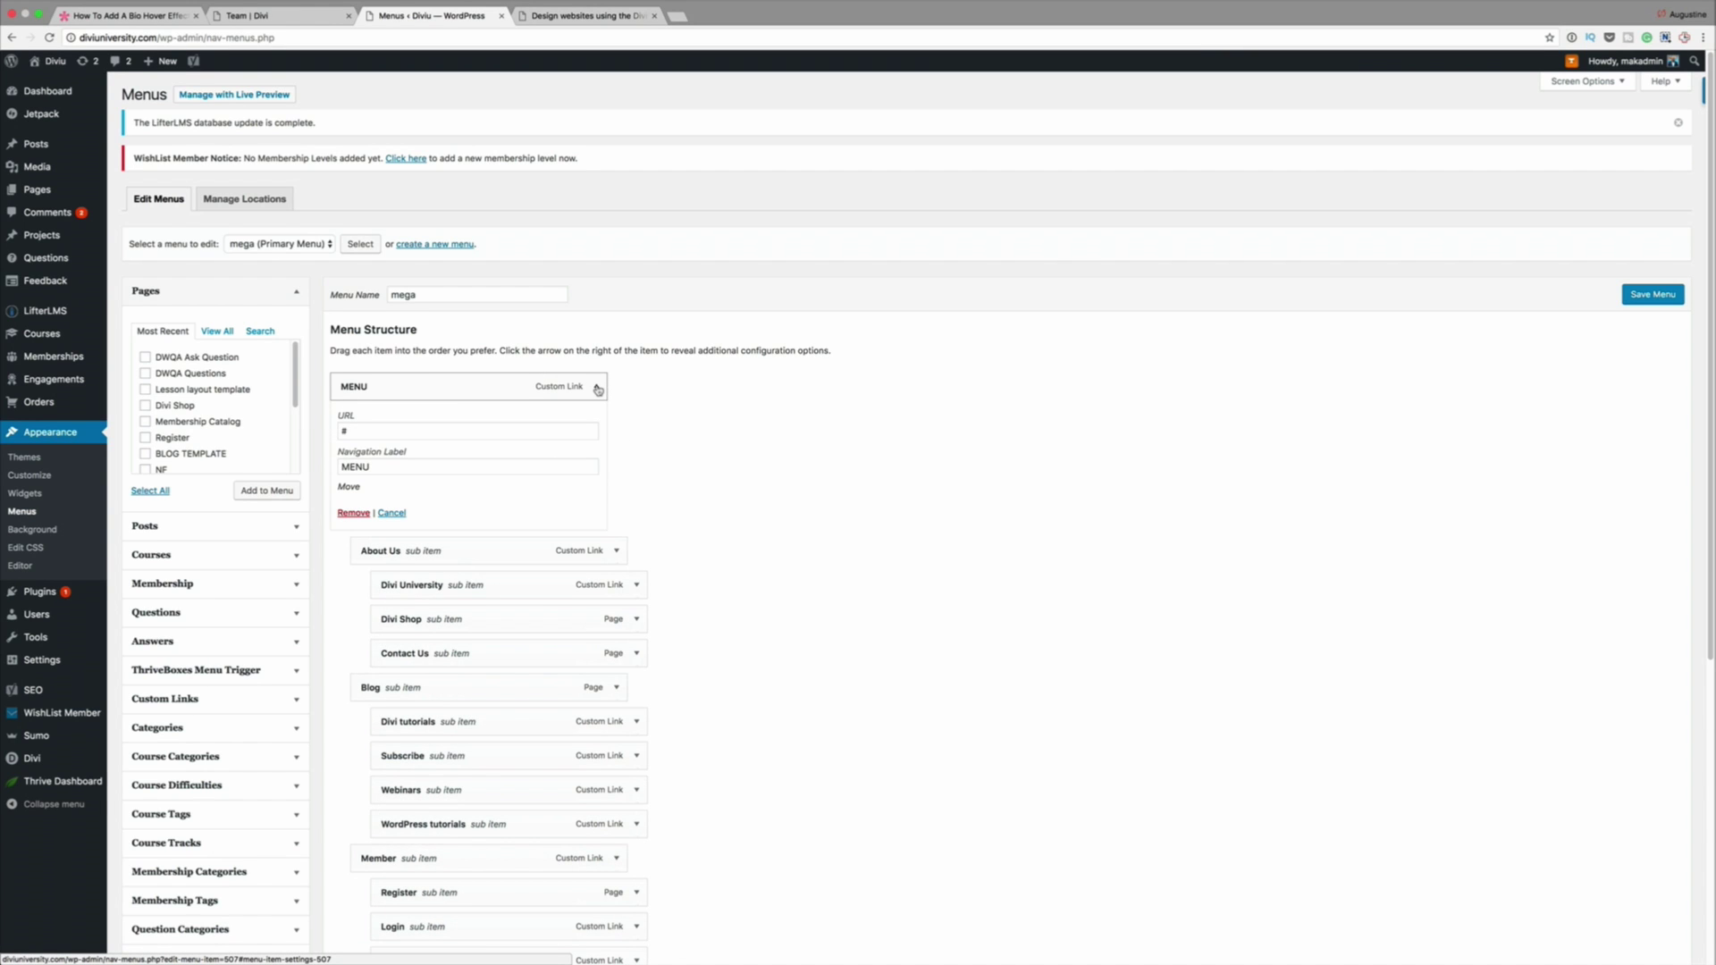
pyautogui.click(597, 388)
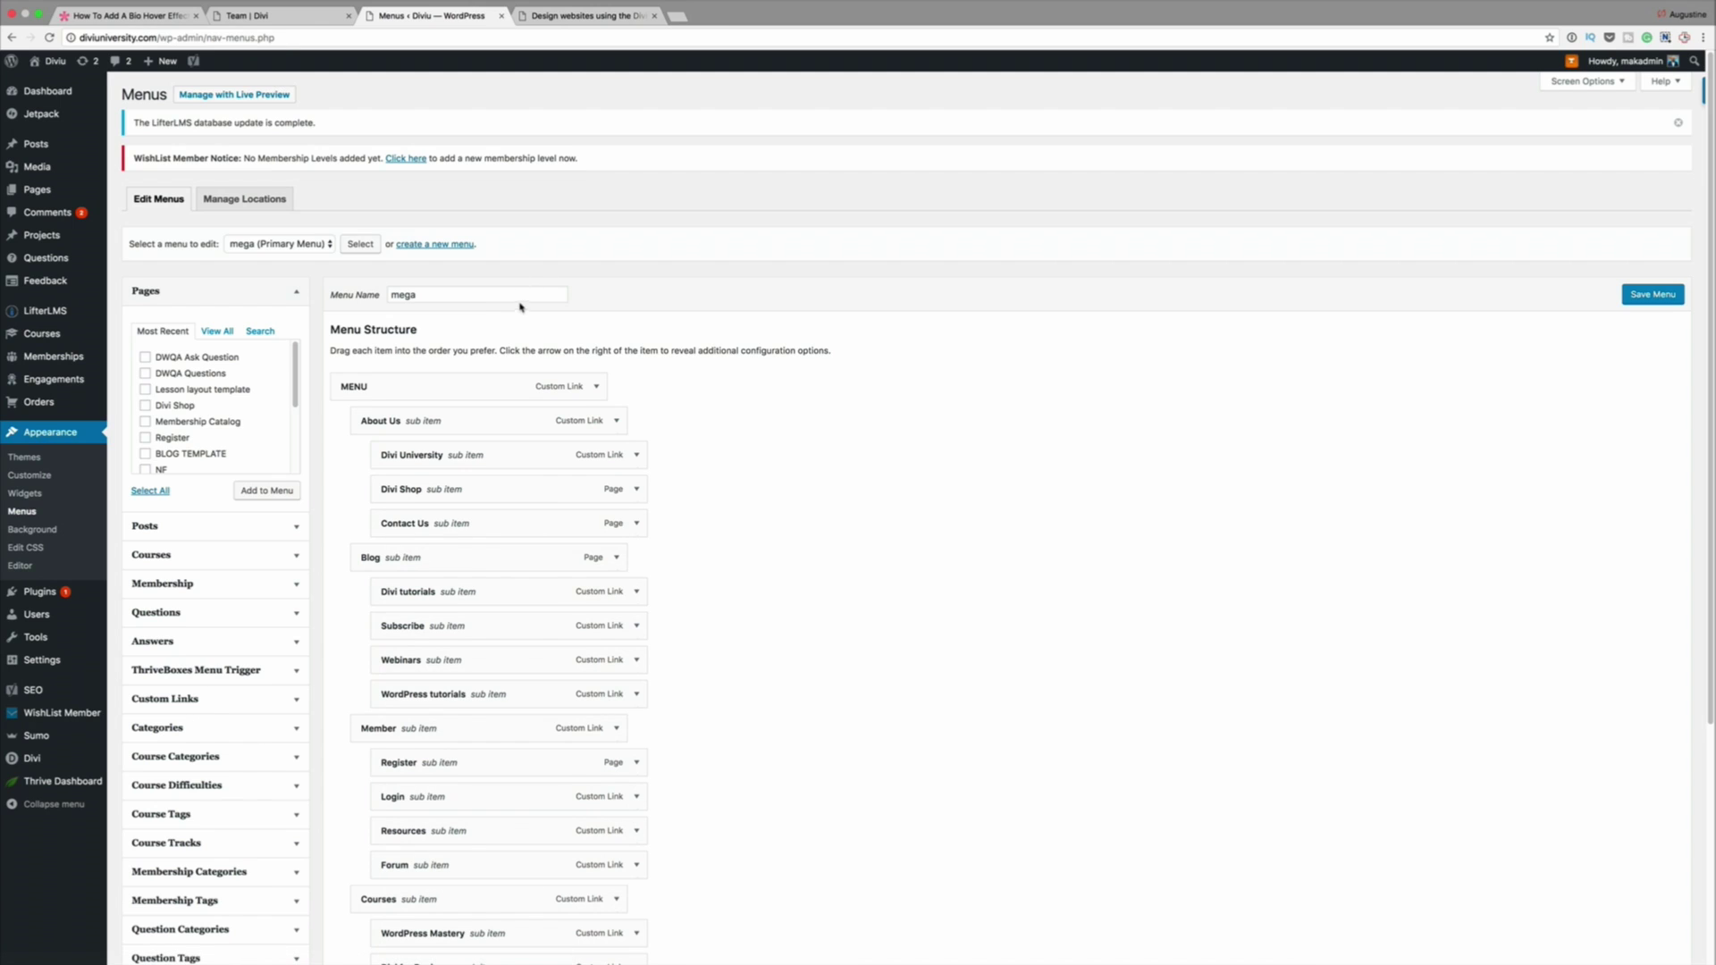
# Step: Enable the CSS Classes advanced menu property in Screen Options
pyautogui.click(1588, 83)
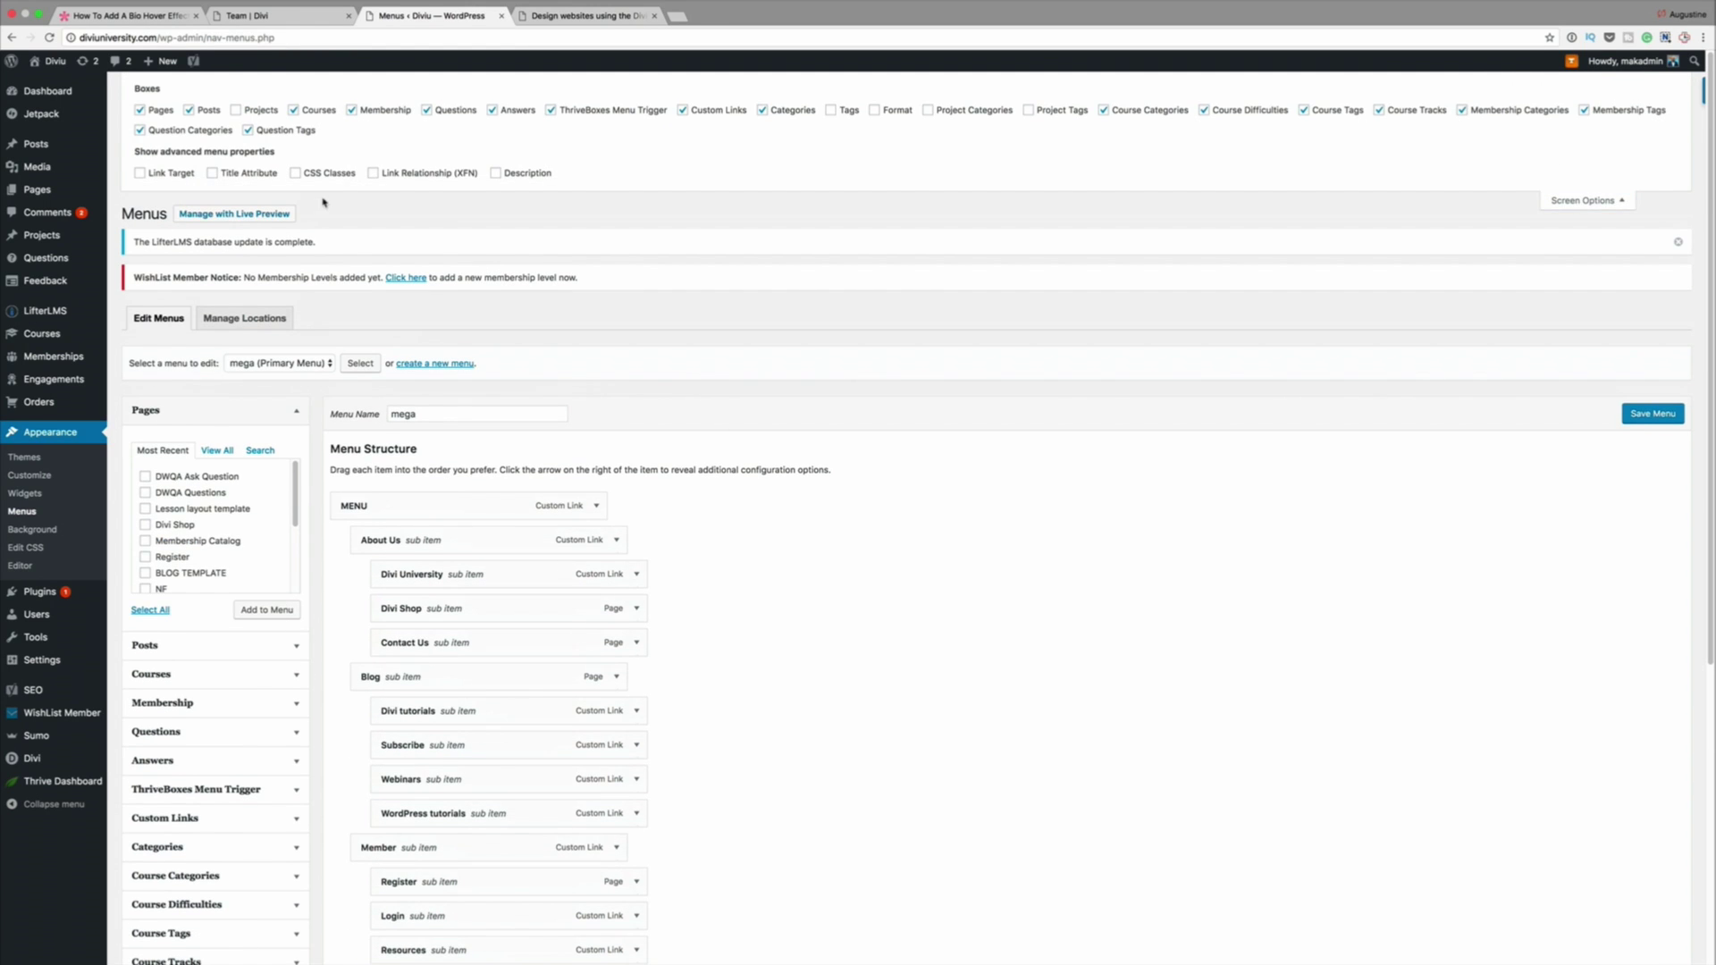
pyautogui.click(1582, 202)
pyautogui.scroll(-5, 1208, 416)
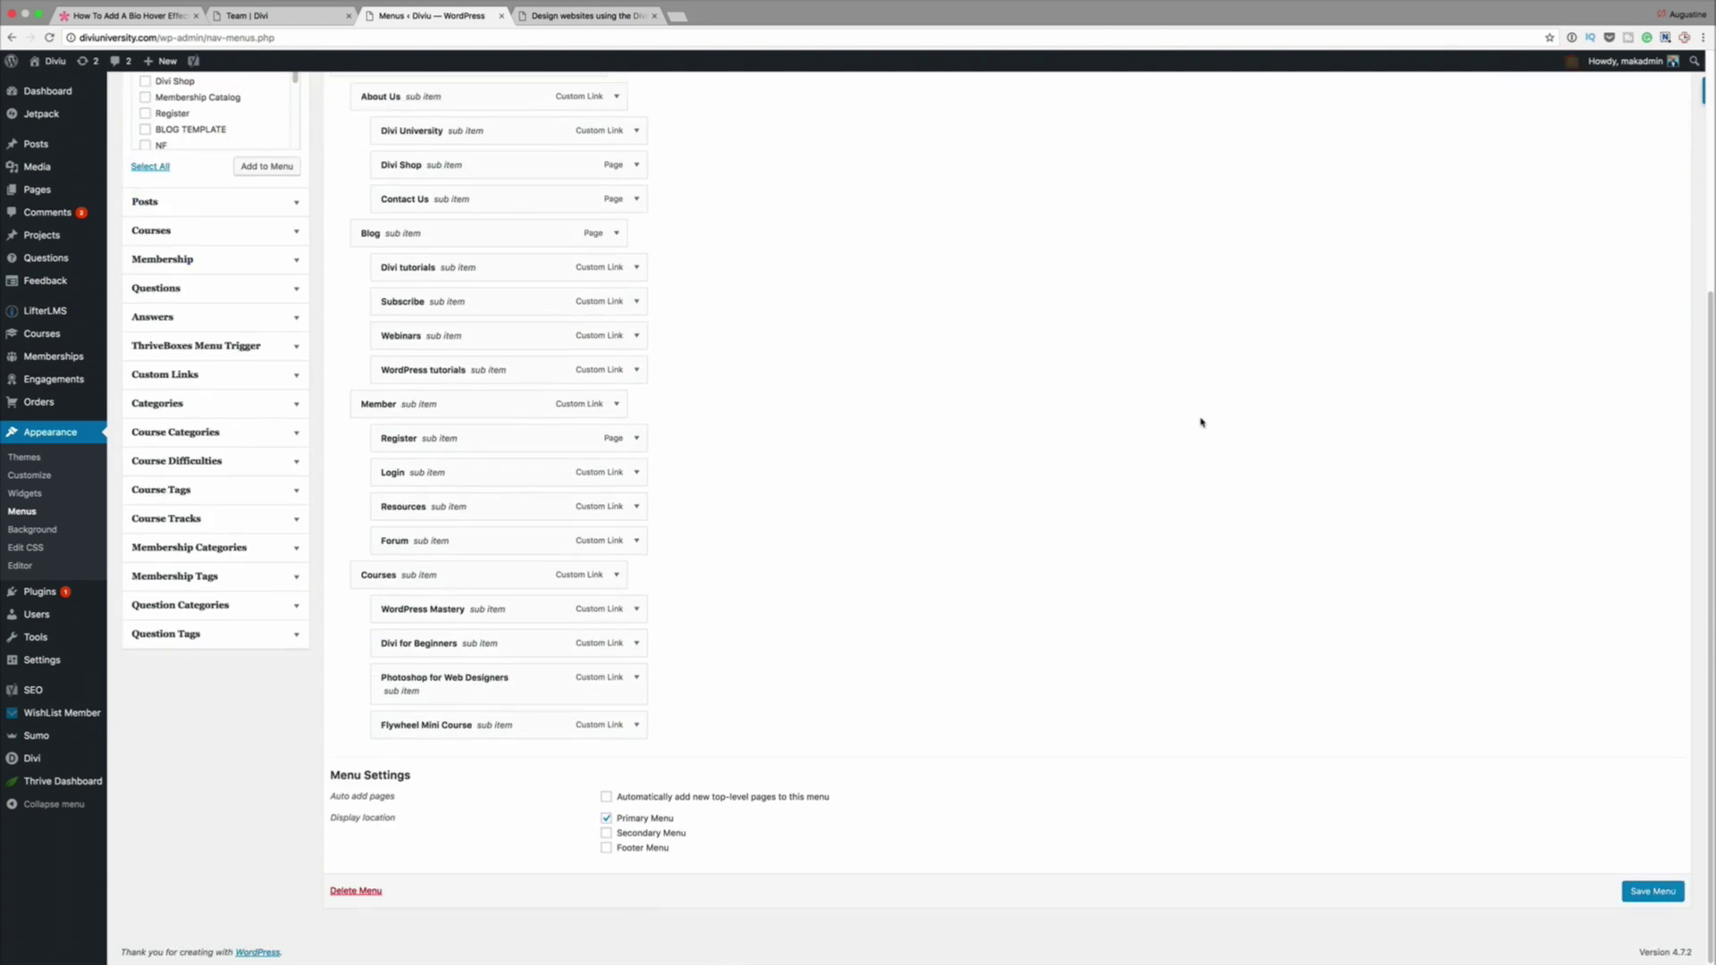
pyautogui.scroll(5, 1200, 418)
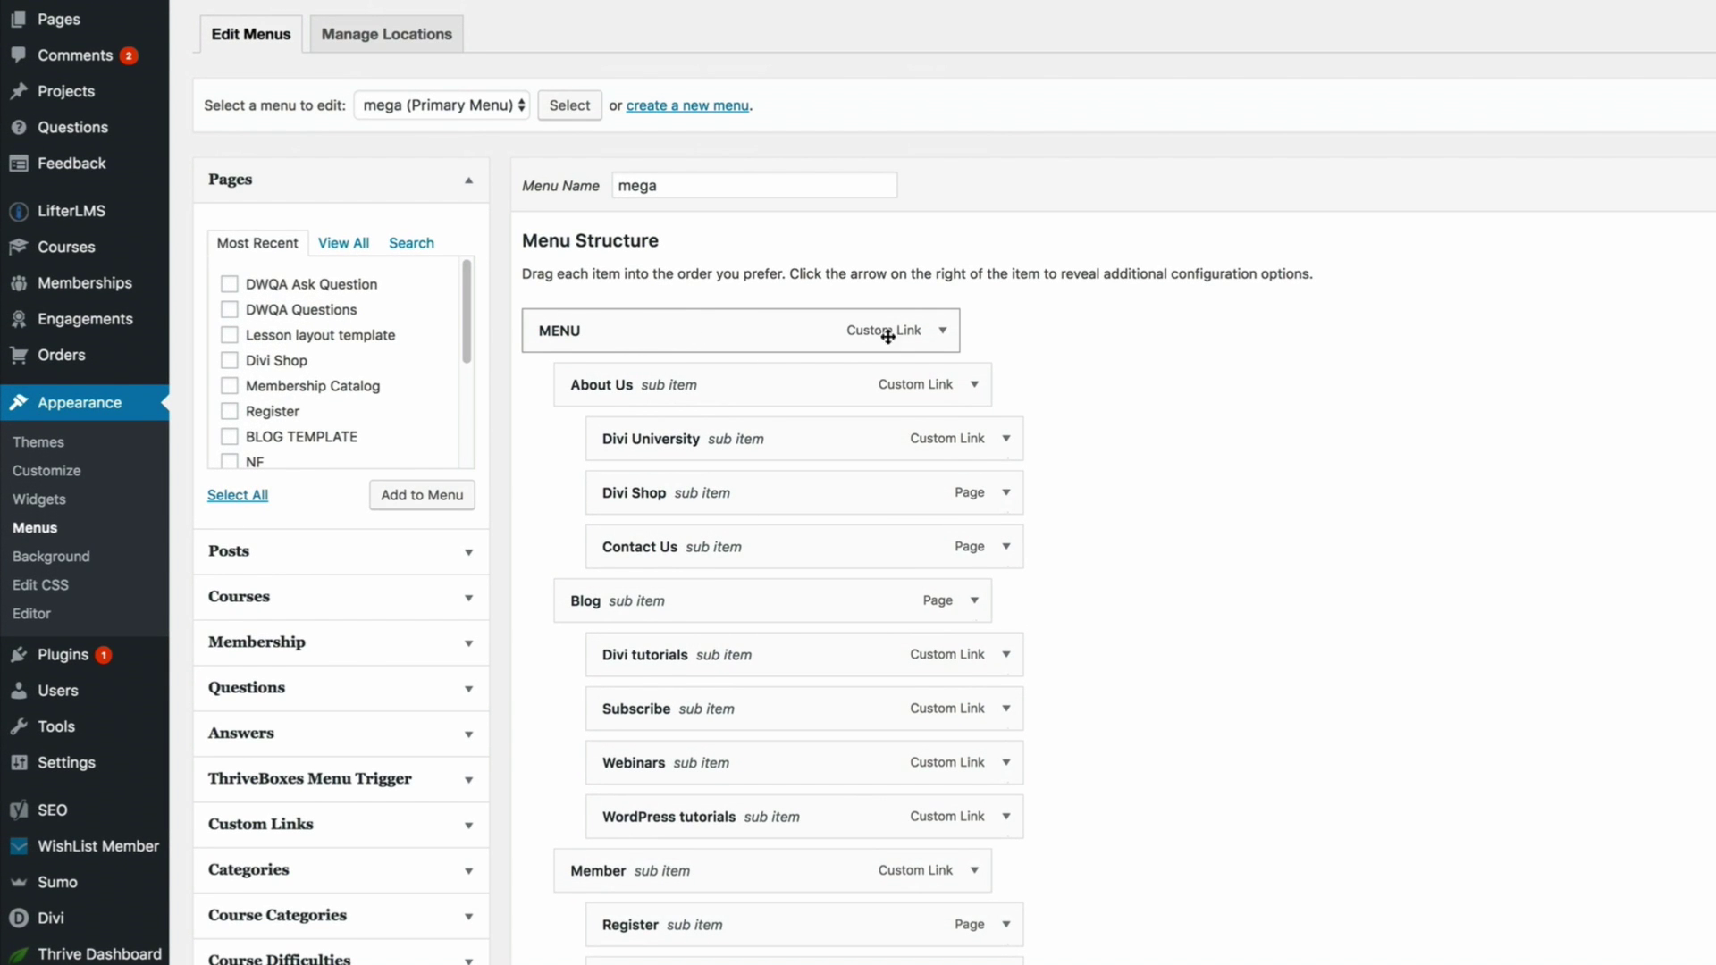
# Step: Give the MENU item the CSS class 'mega-menu' and save the menu
pyautogui.click(944, 335)
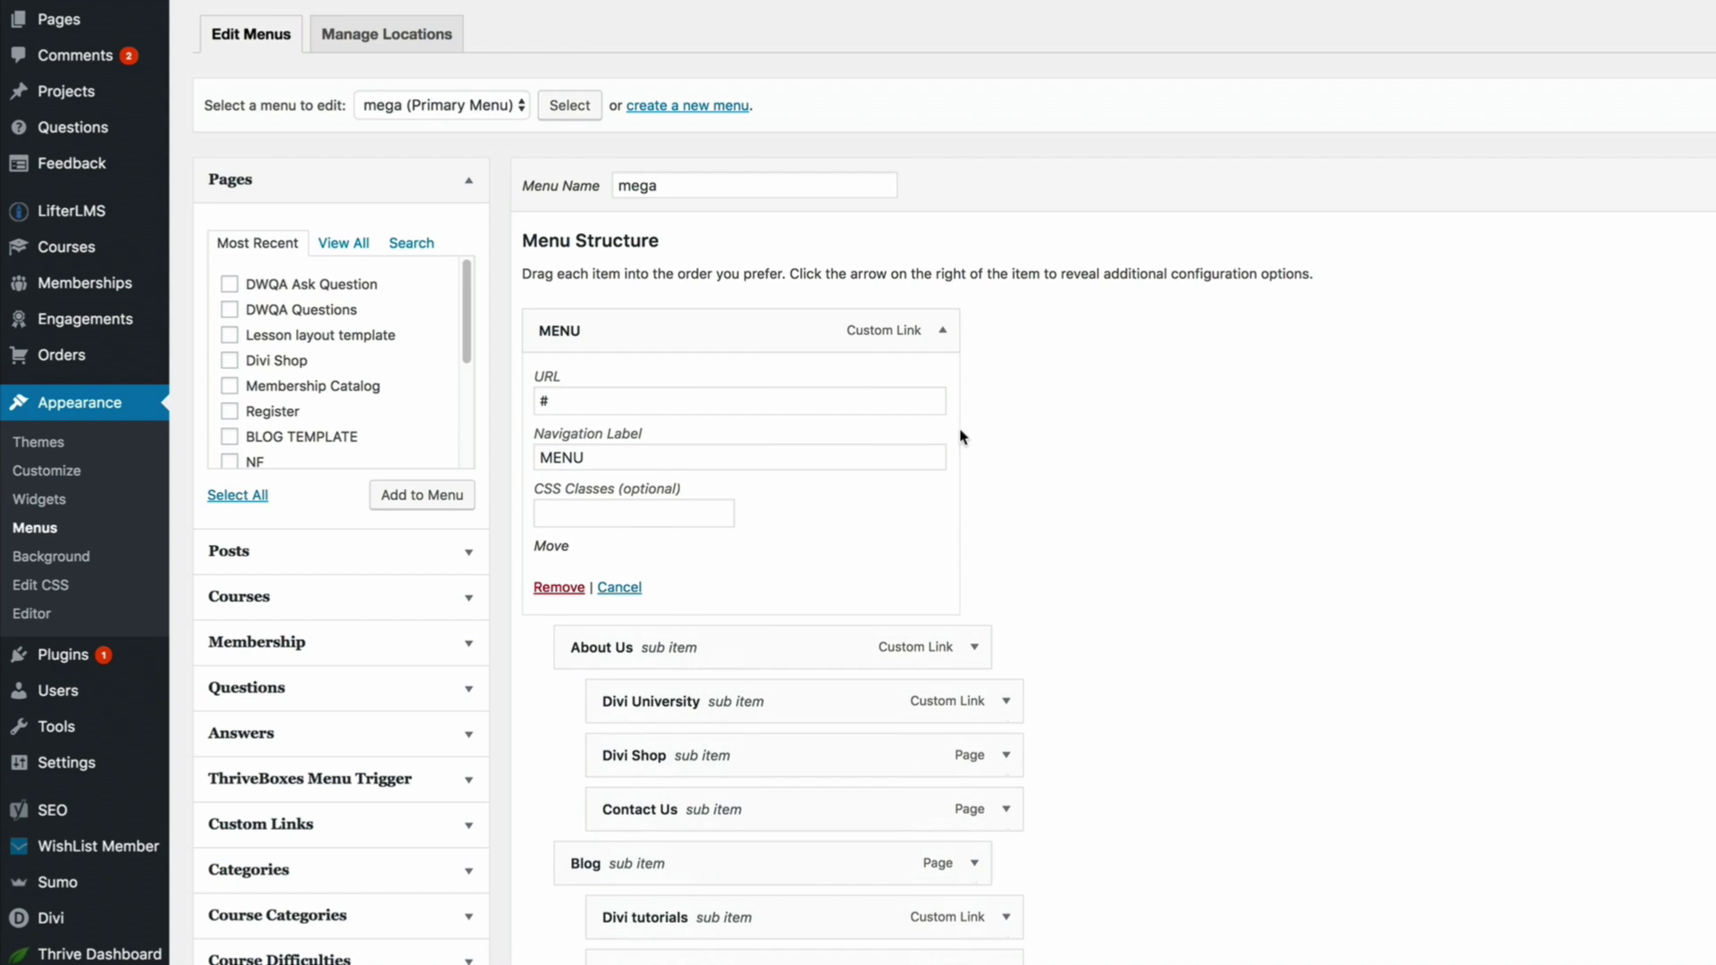
pyautogui.click(616, 512)
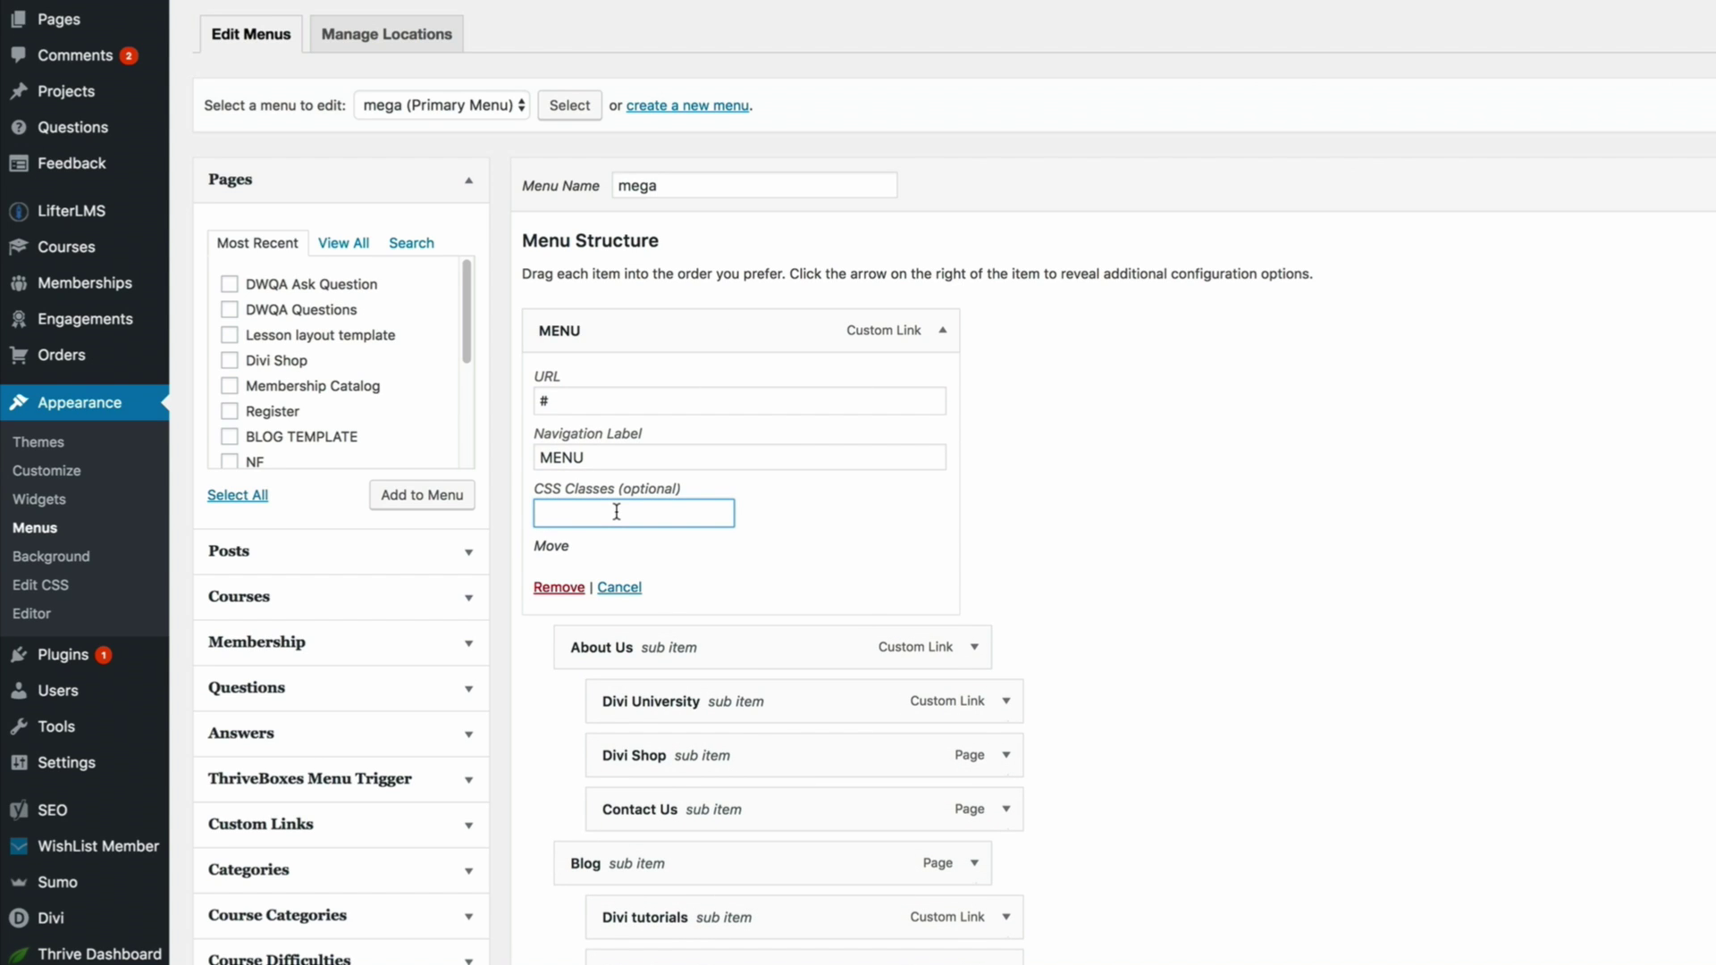
pyautogui.write('mega-menu')
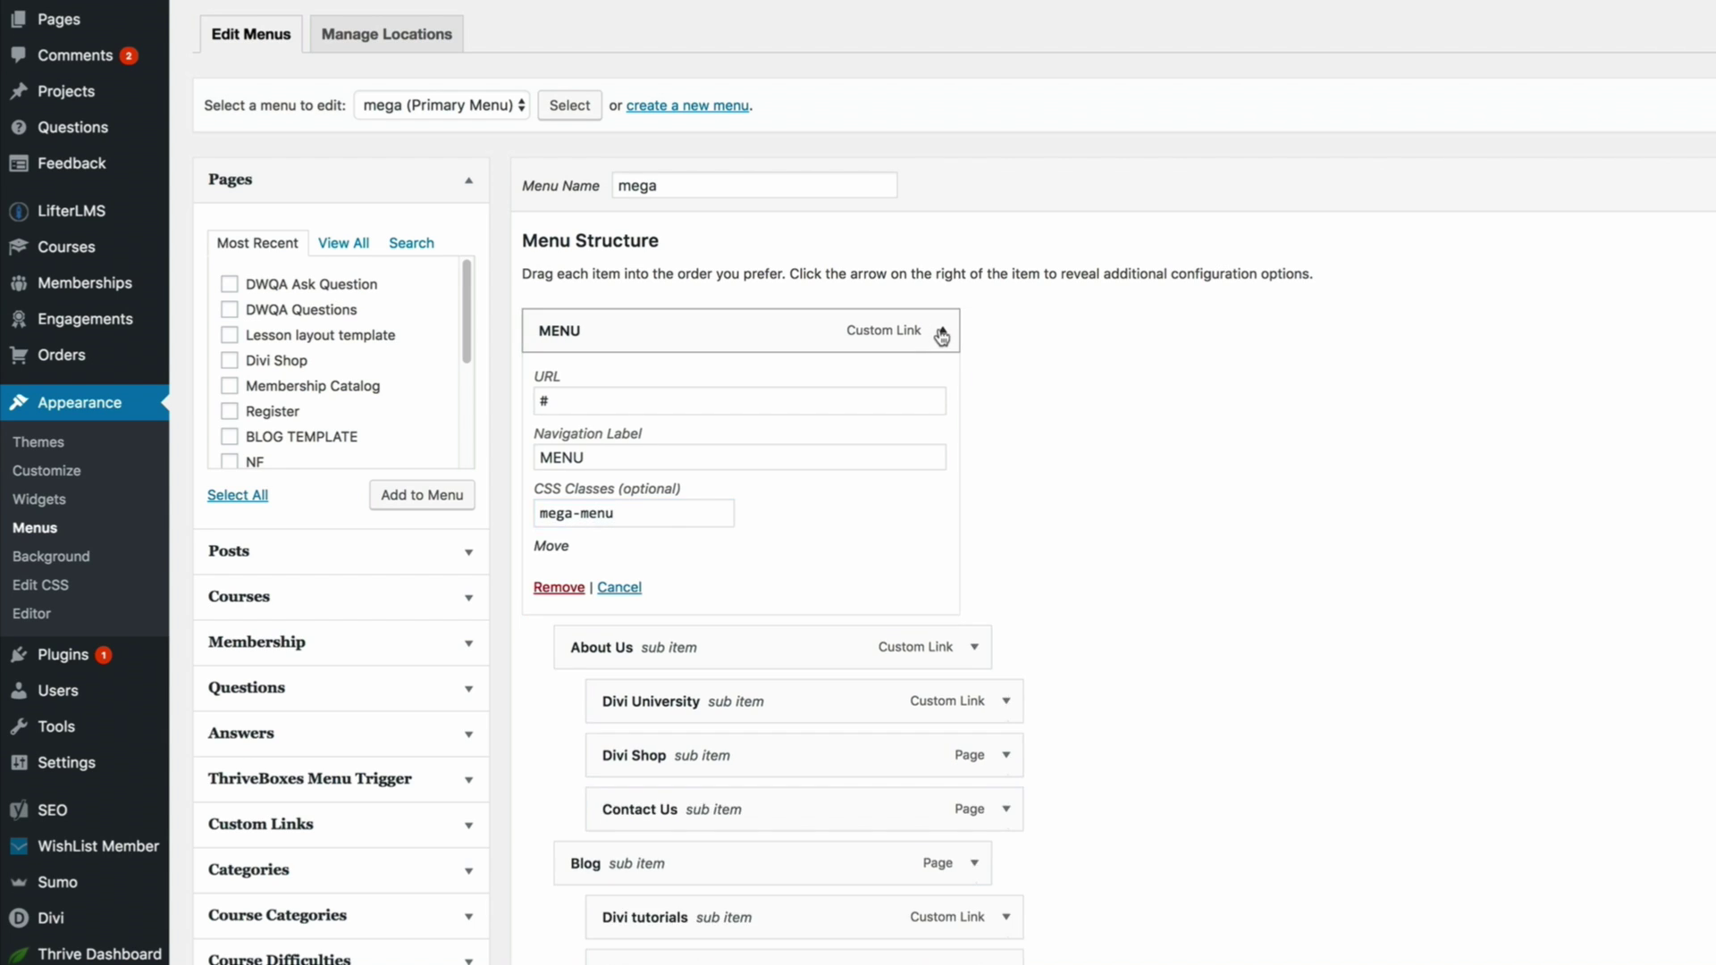
pyautogui.click(941, 332)
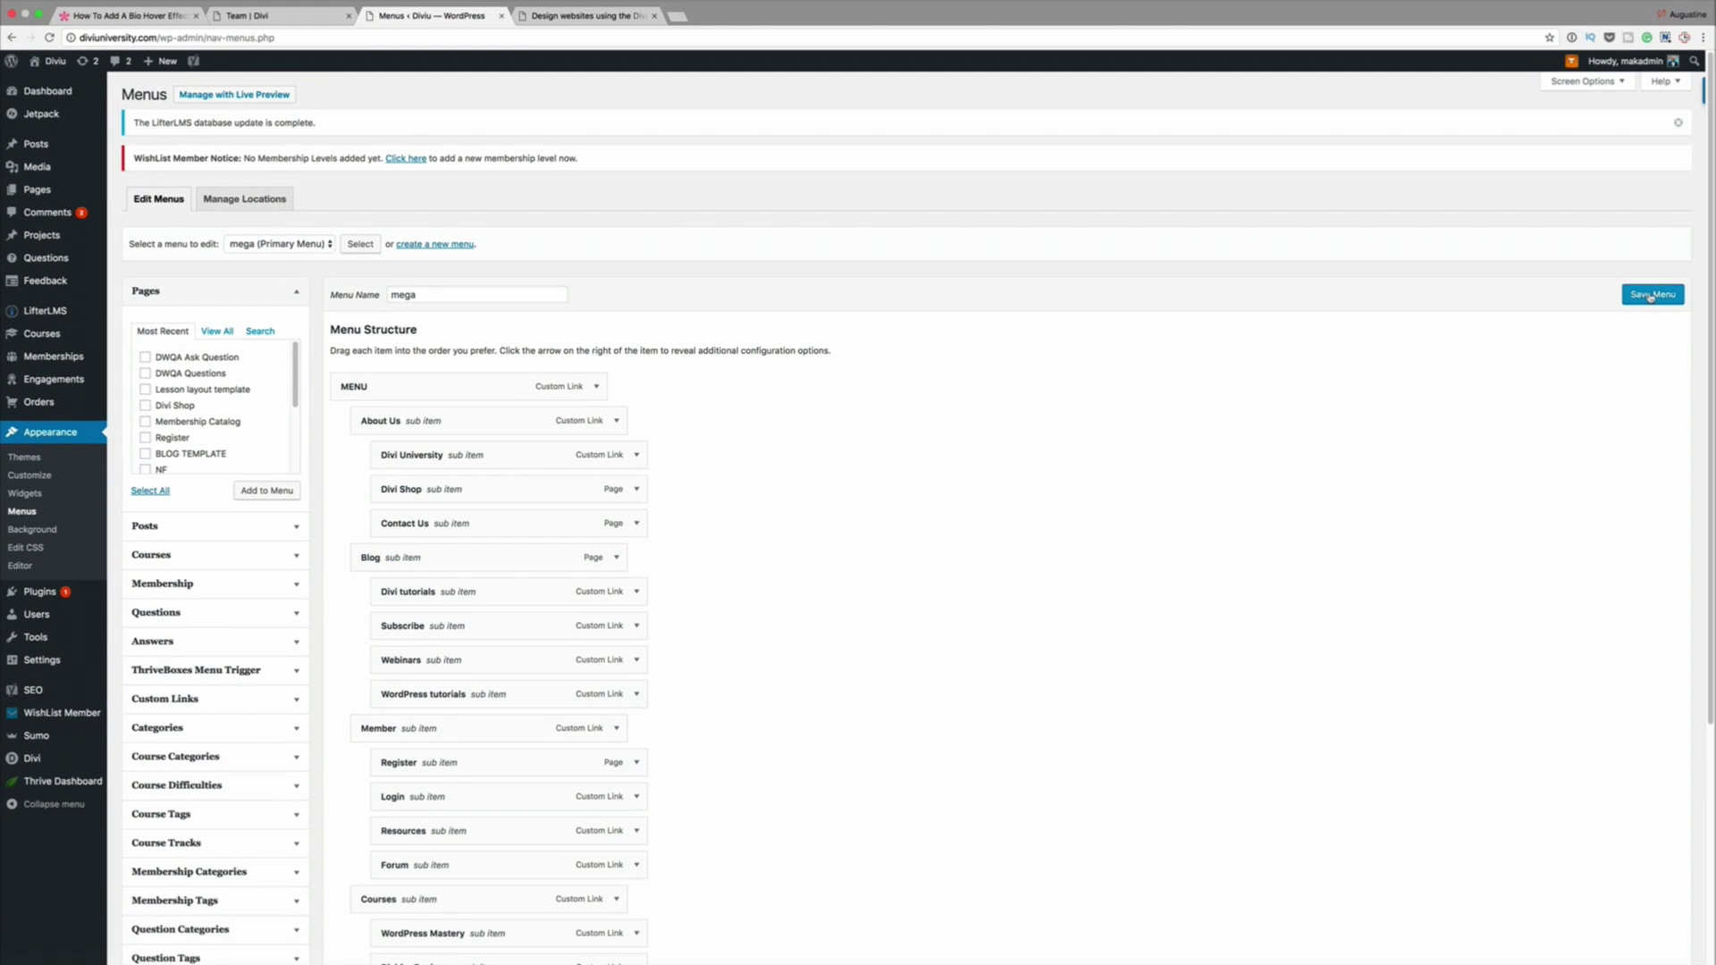
pyautogui.click(1650, 296)
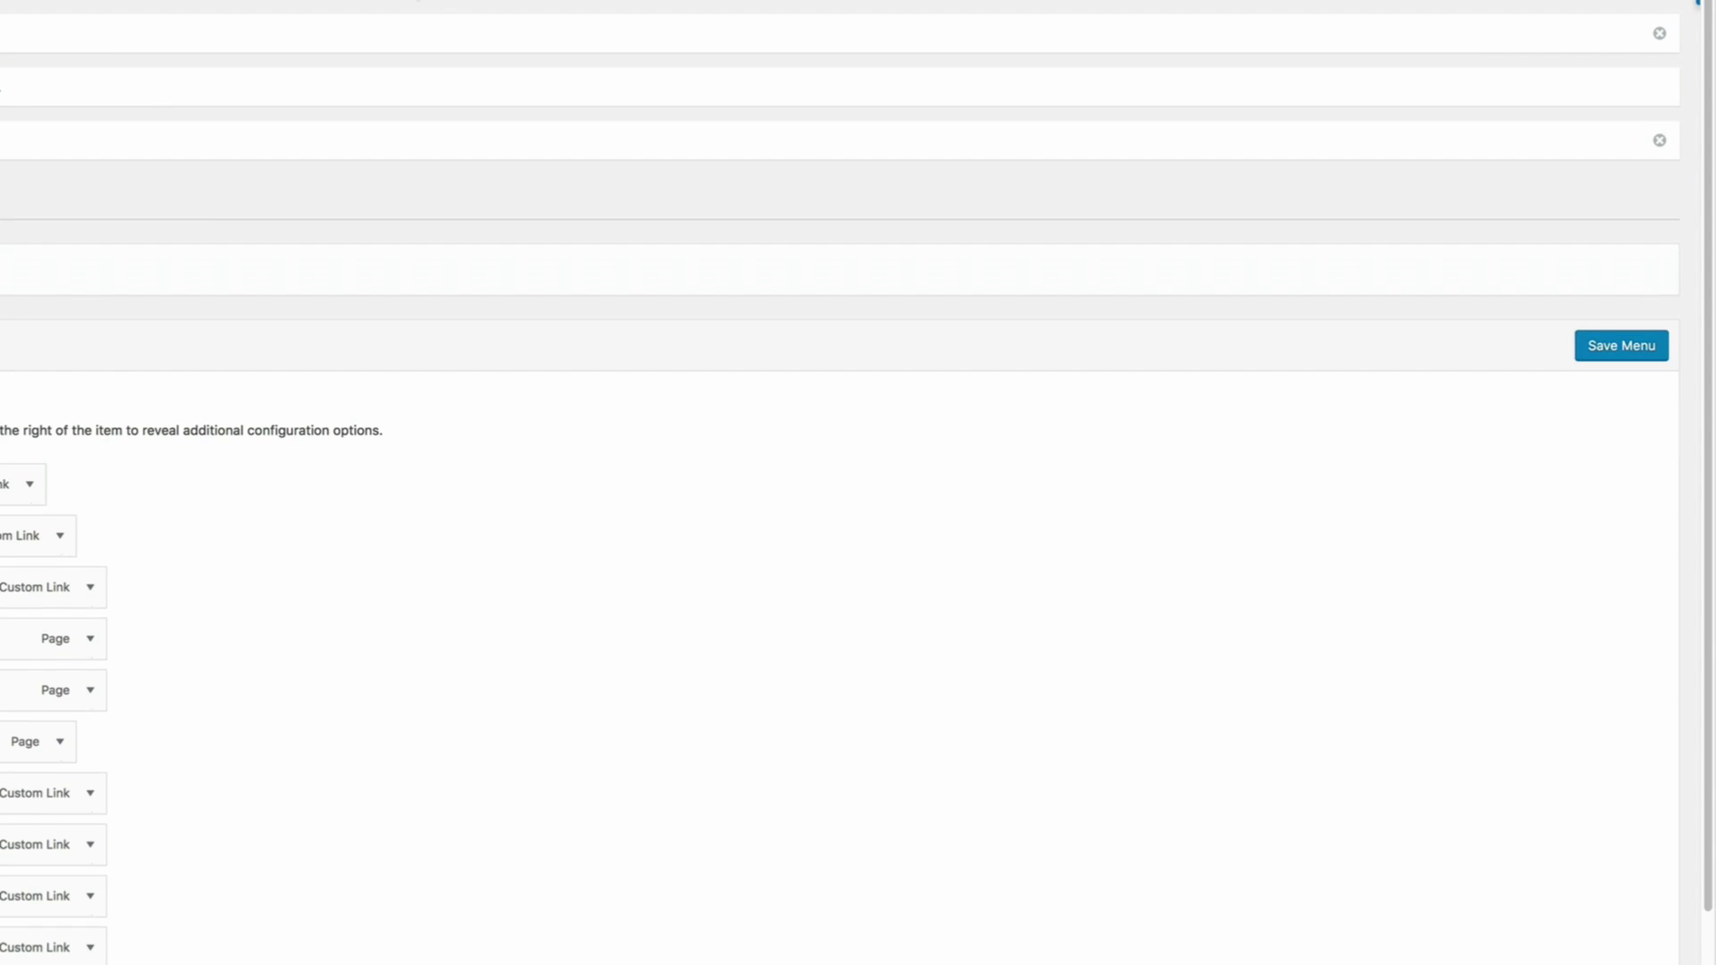
pyautogui.click(585, 15)
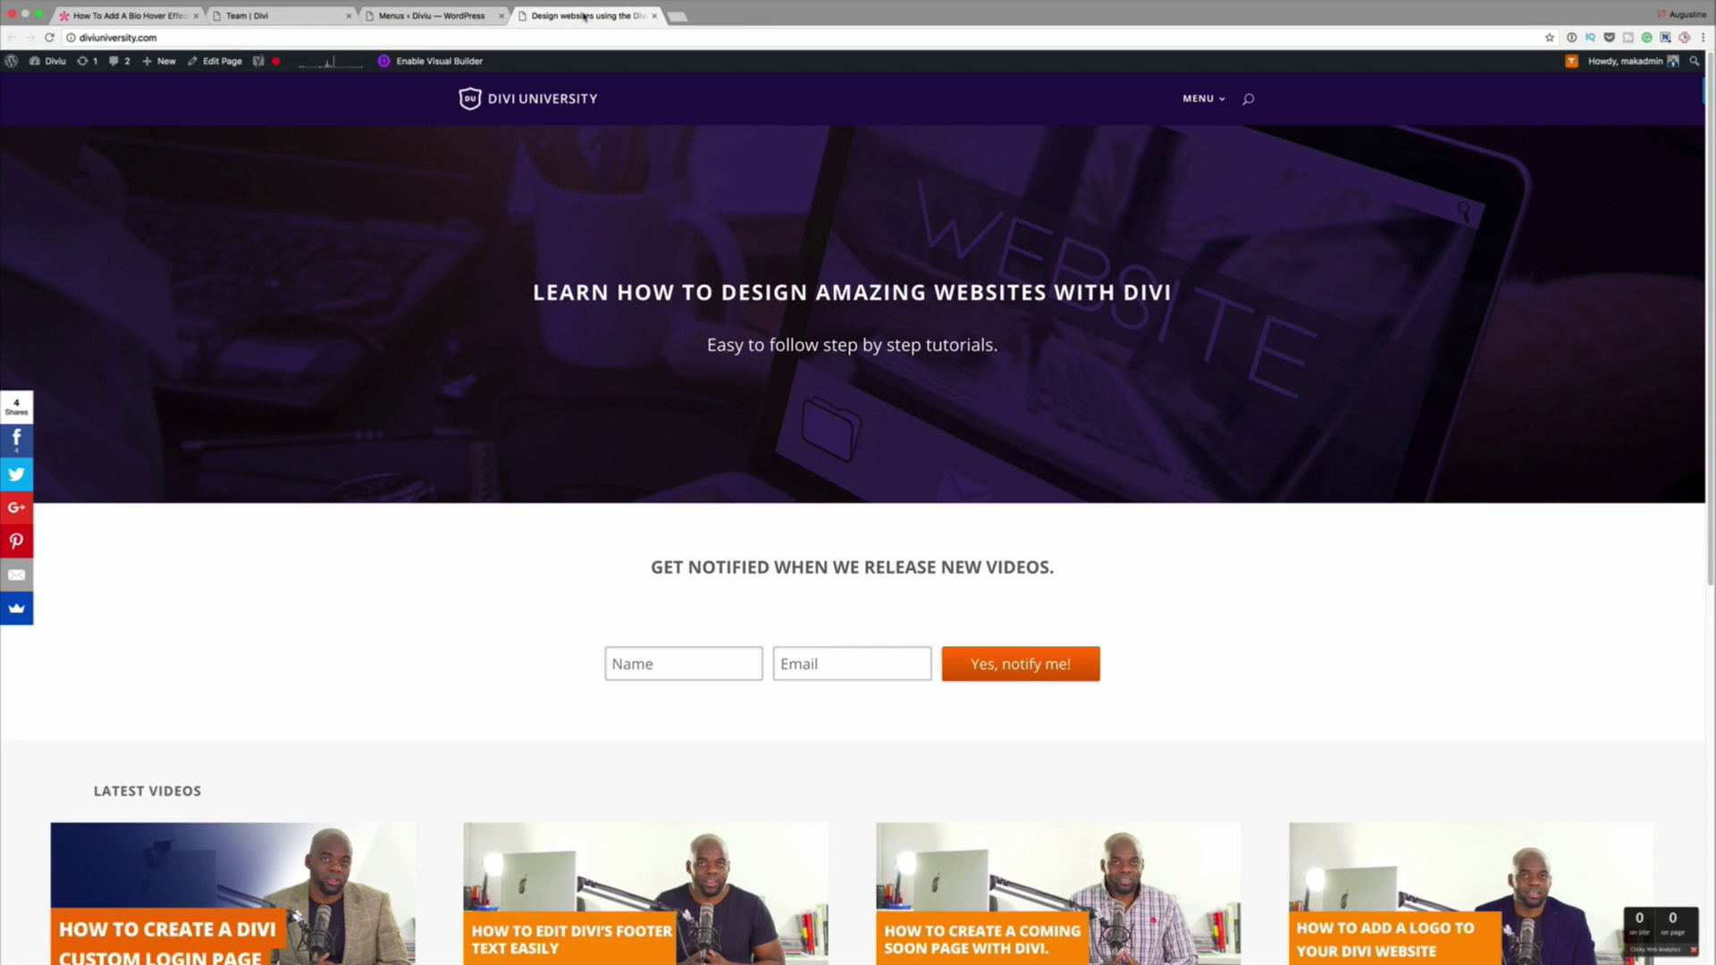
pyautogui.click(50, 38)
pyautogui.moveTo(1225, 101)
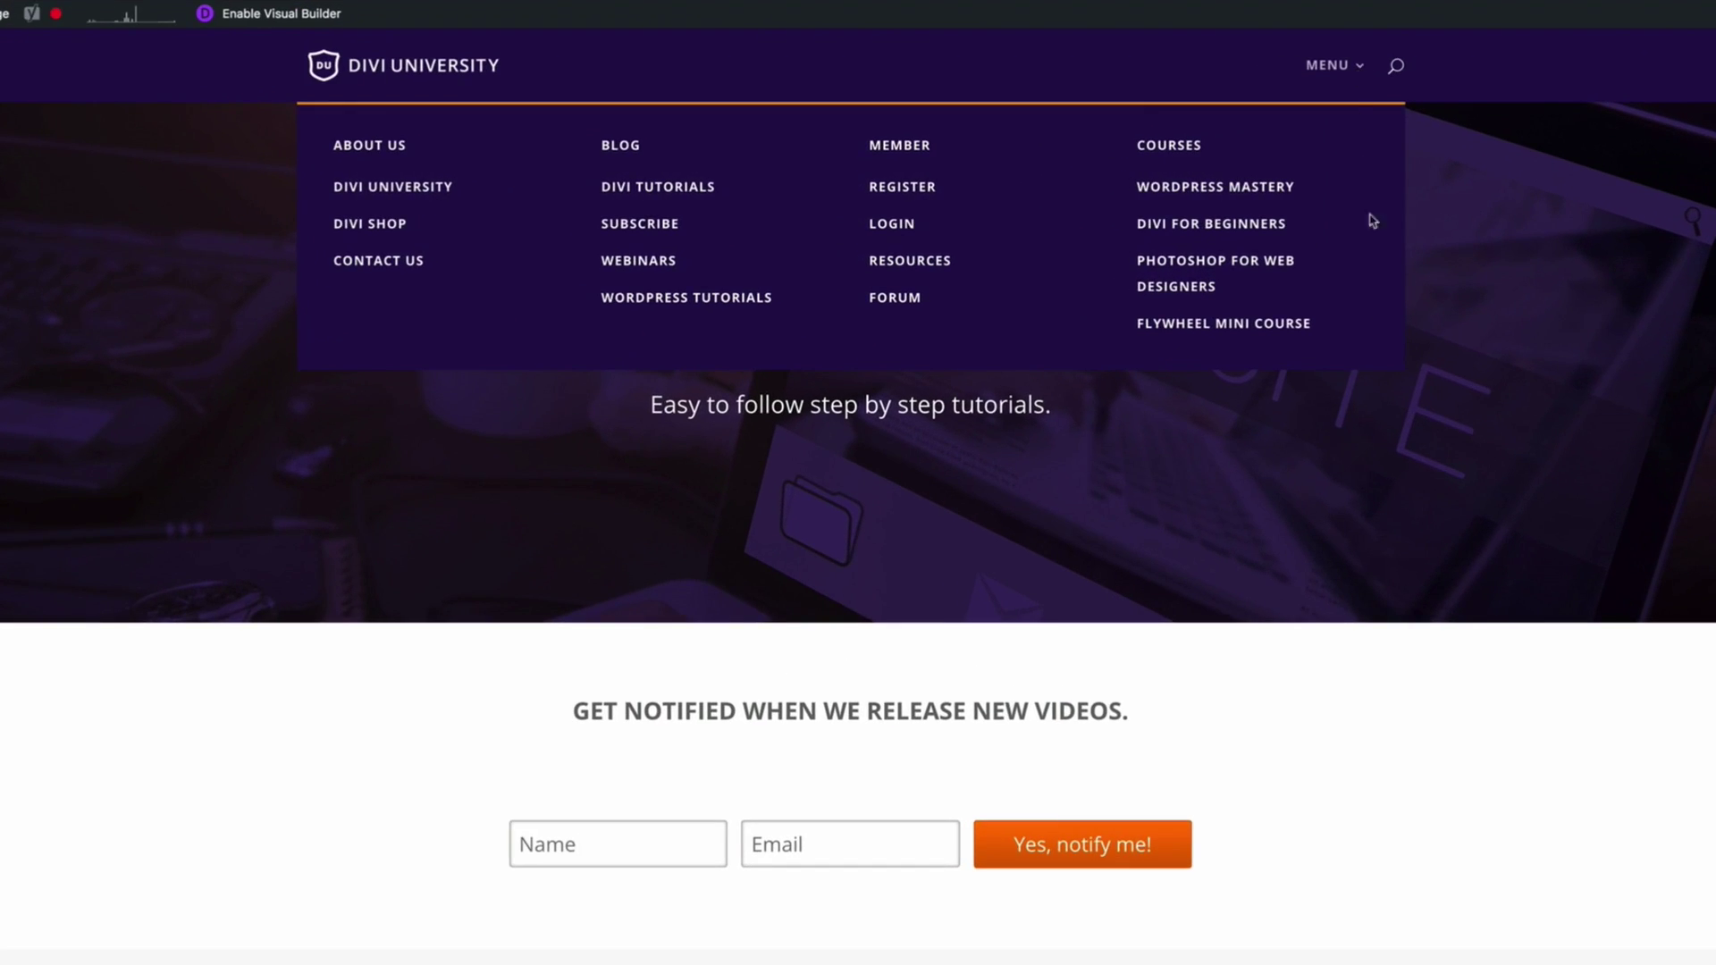
pyautogui.moveTo(1341, 66)
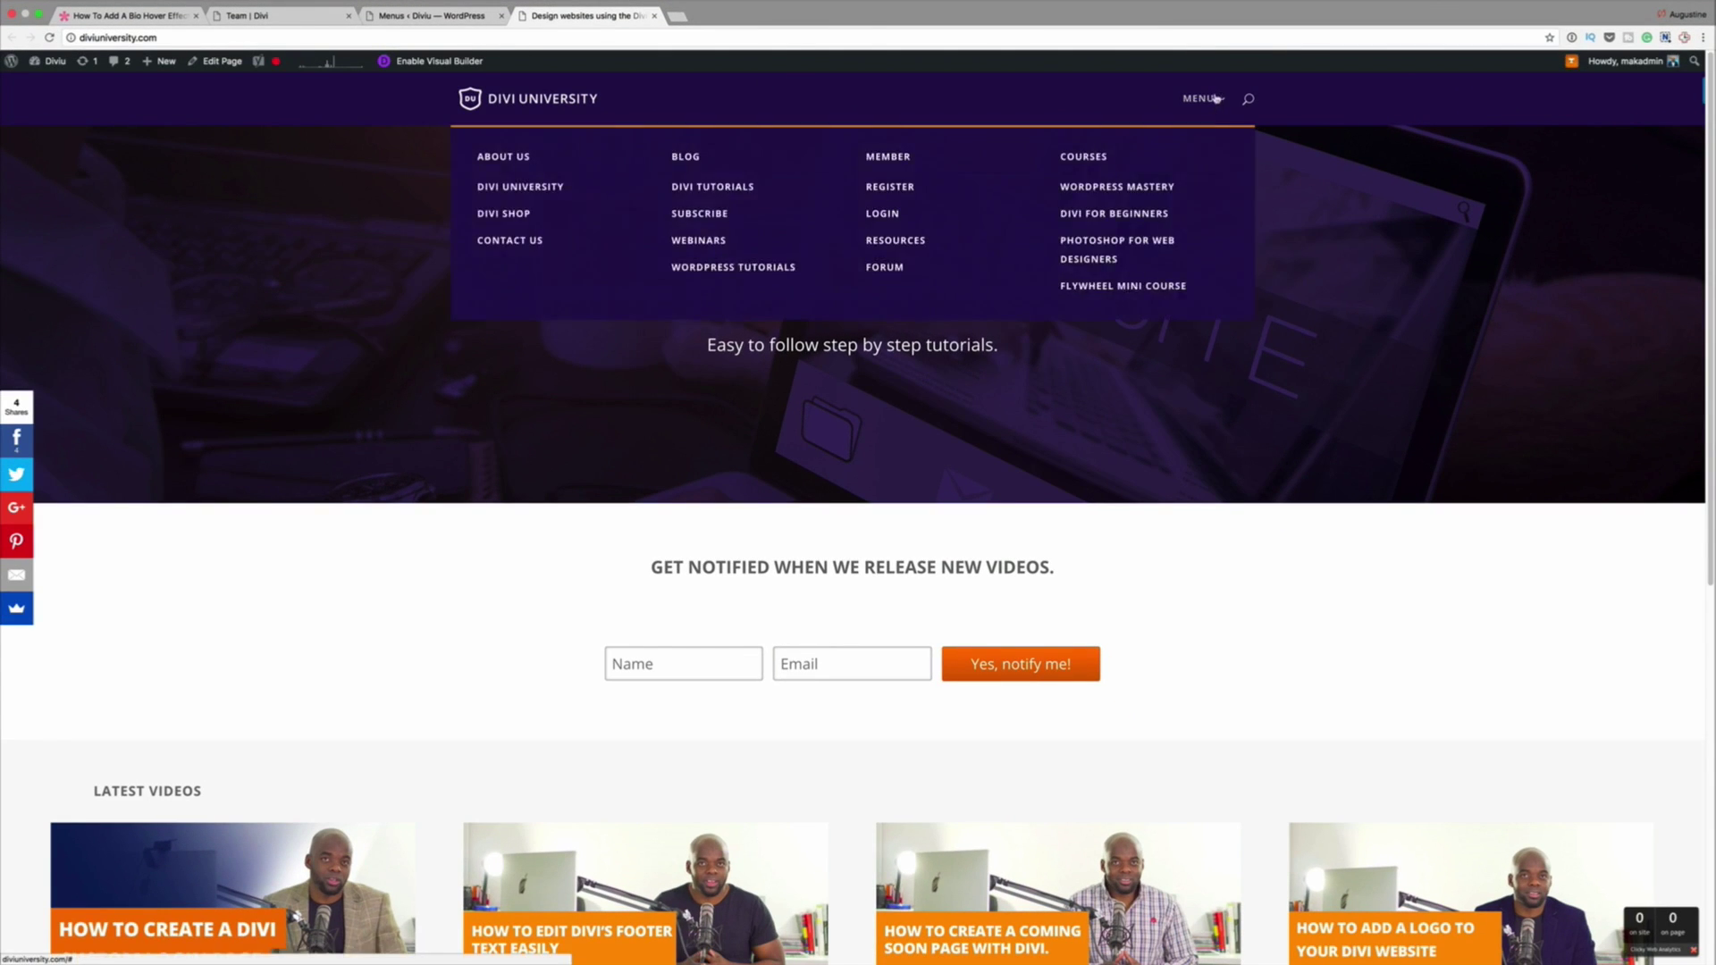
pyautogui.moveTo(1217, 100)
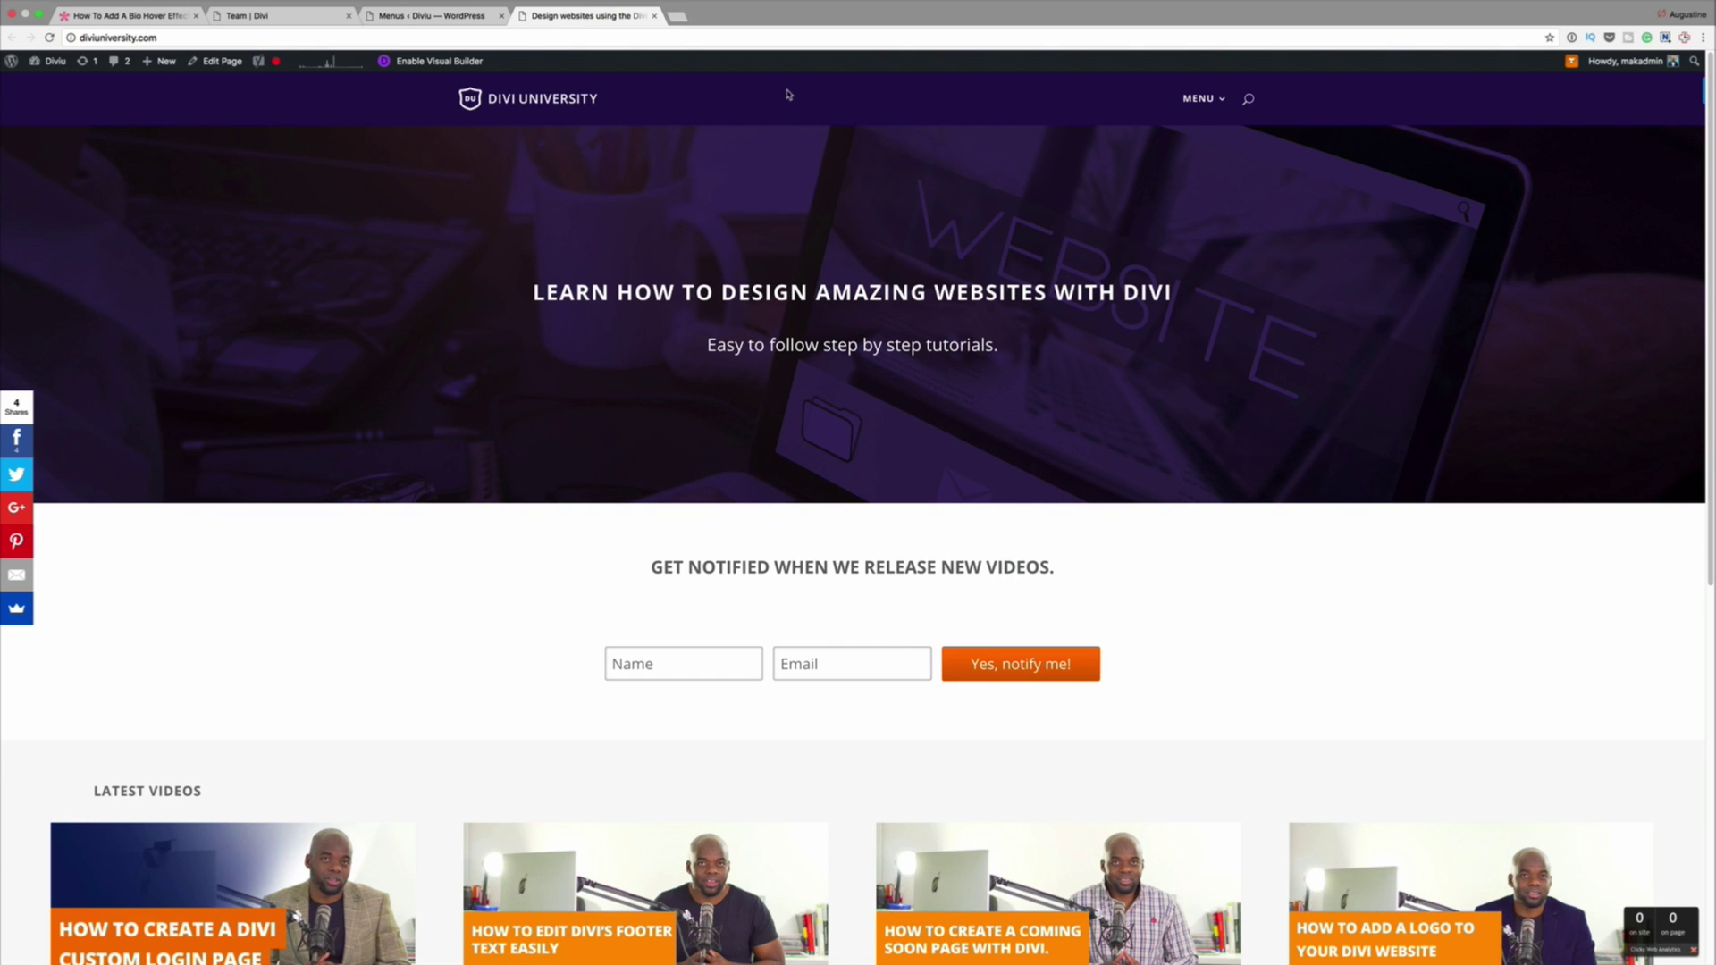
pyautogui.click(427, 17)
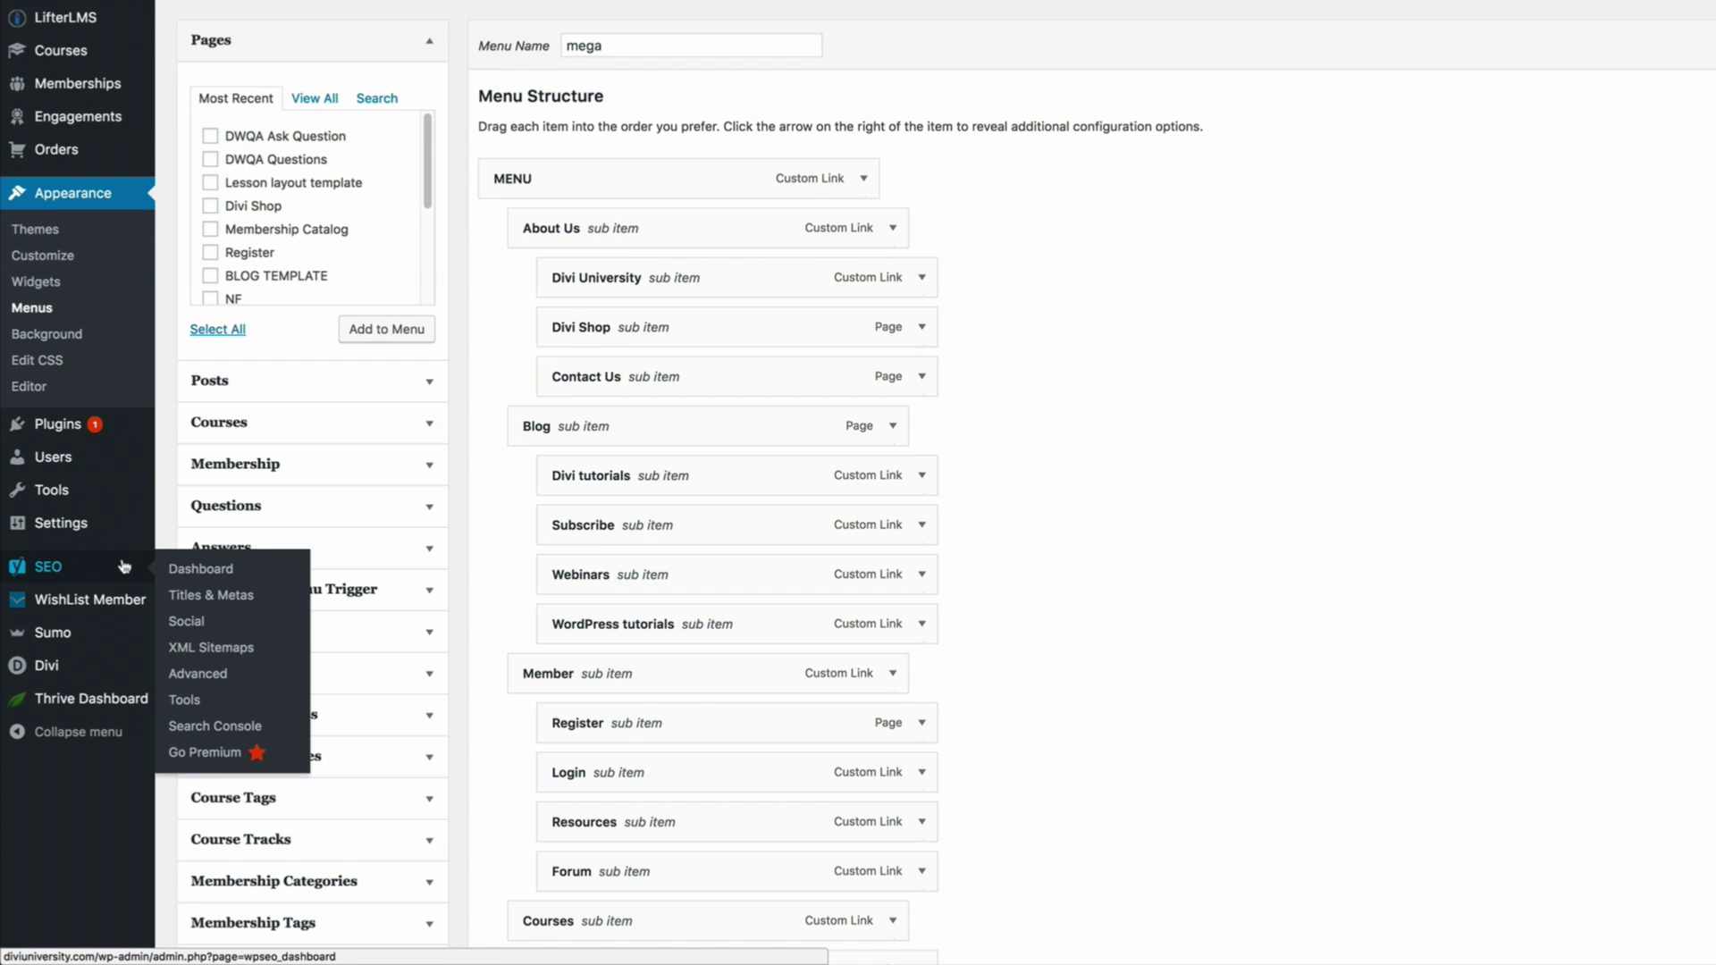
# Step: Open Divi's Theme Customizer at Header & Navigation > Primary Menu Bar
pyautogui.moveTo(82, 669)
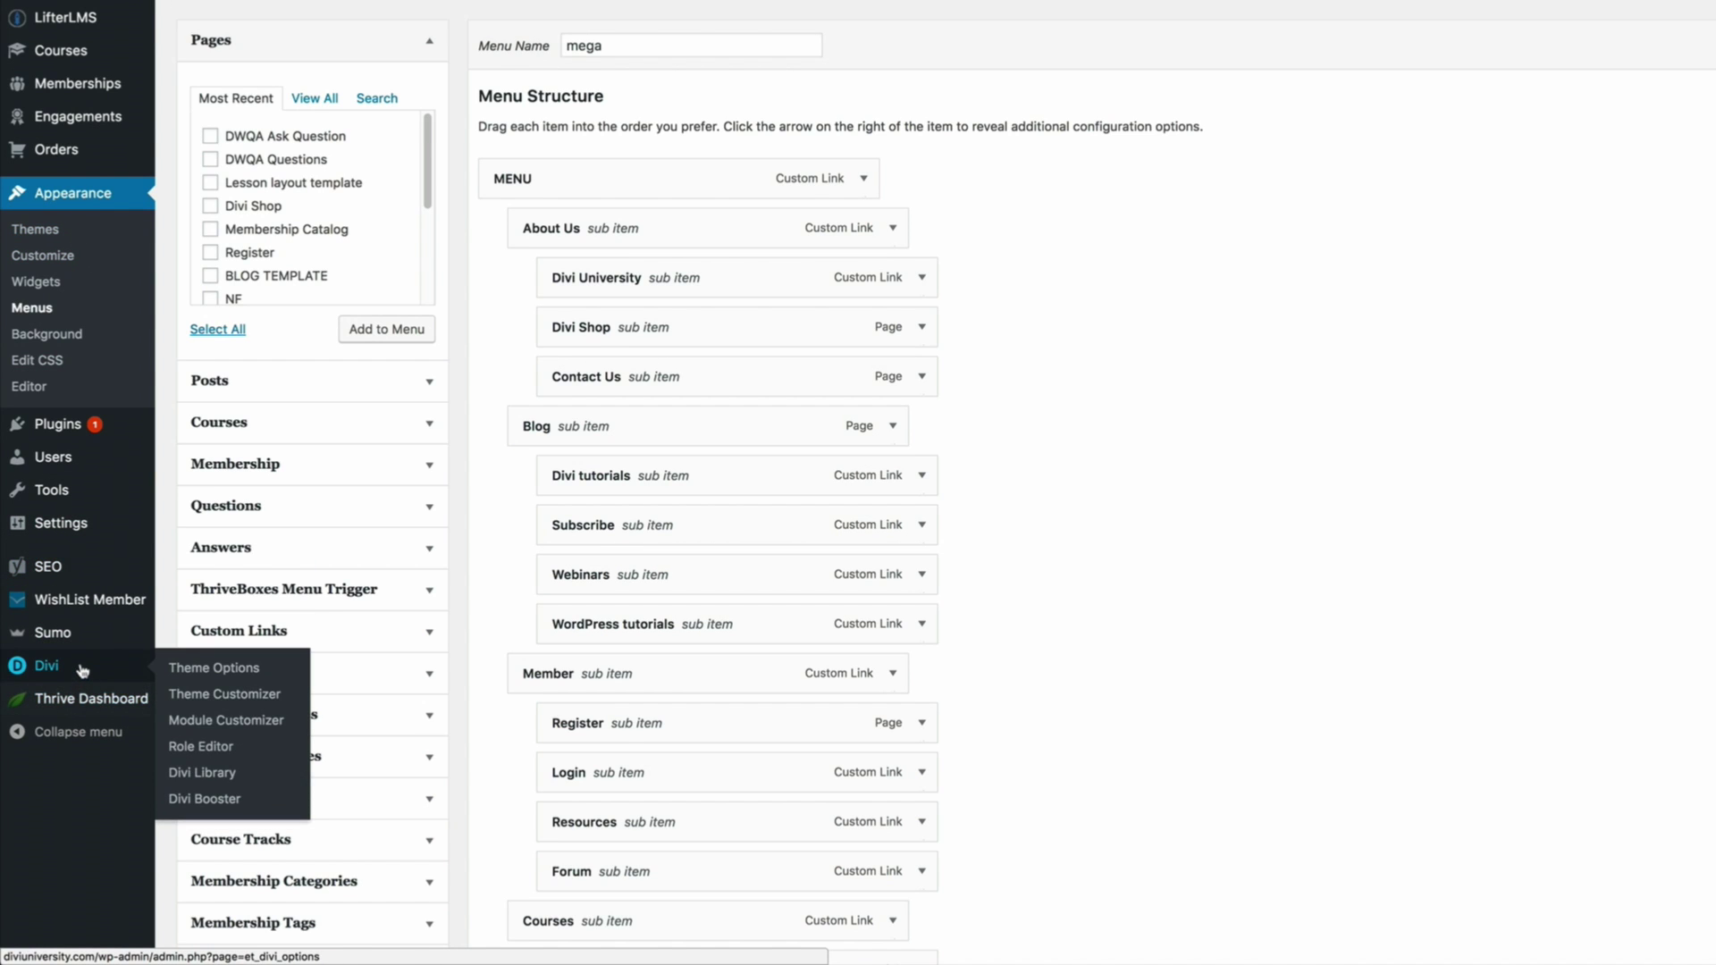
pyautogui.click(226, 700)
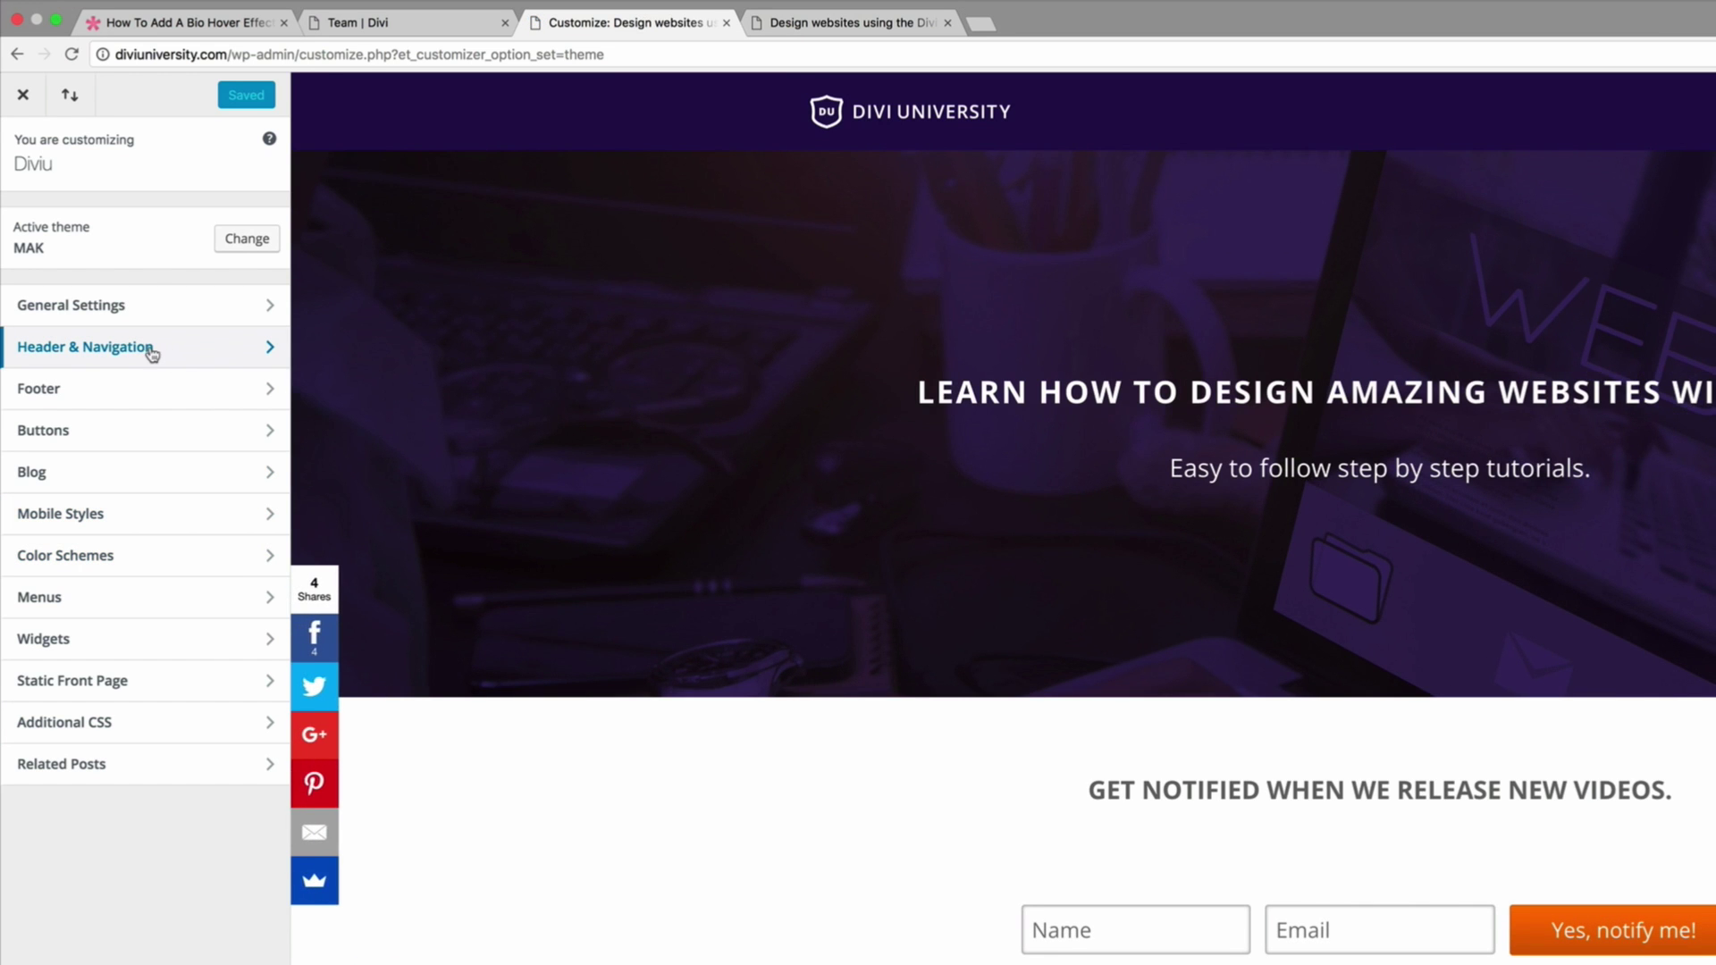
pyautogui.click(150, 351)
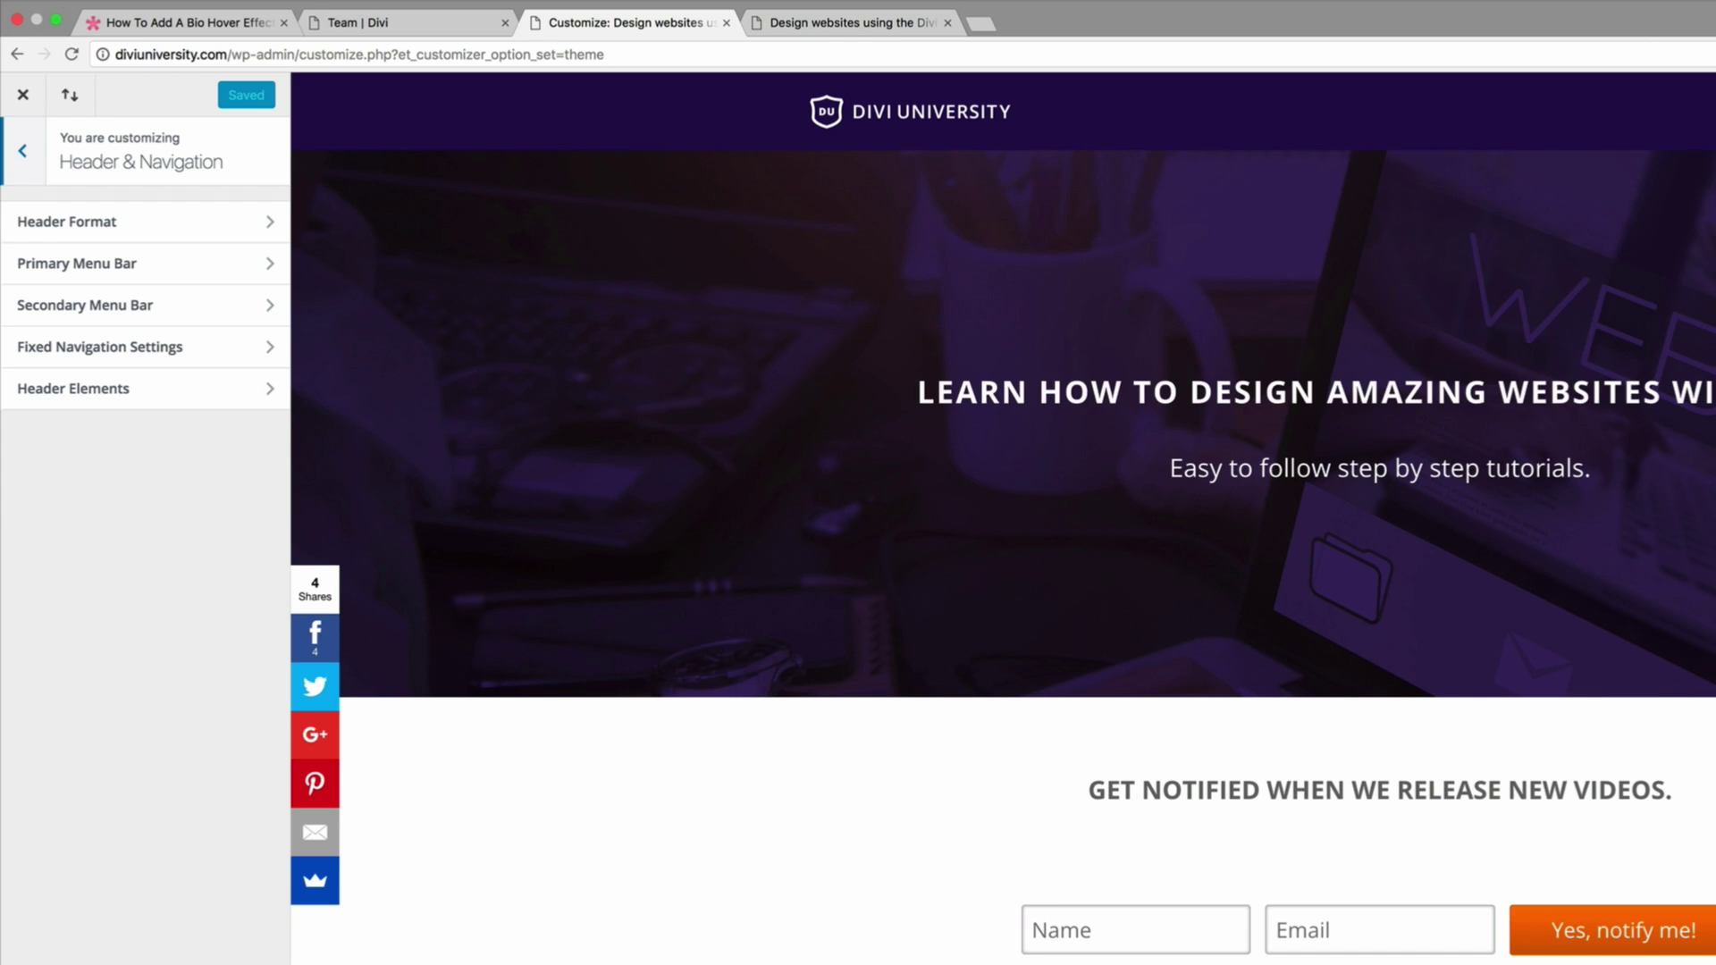
pyautogui.click(96, 264)
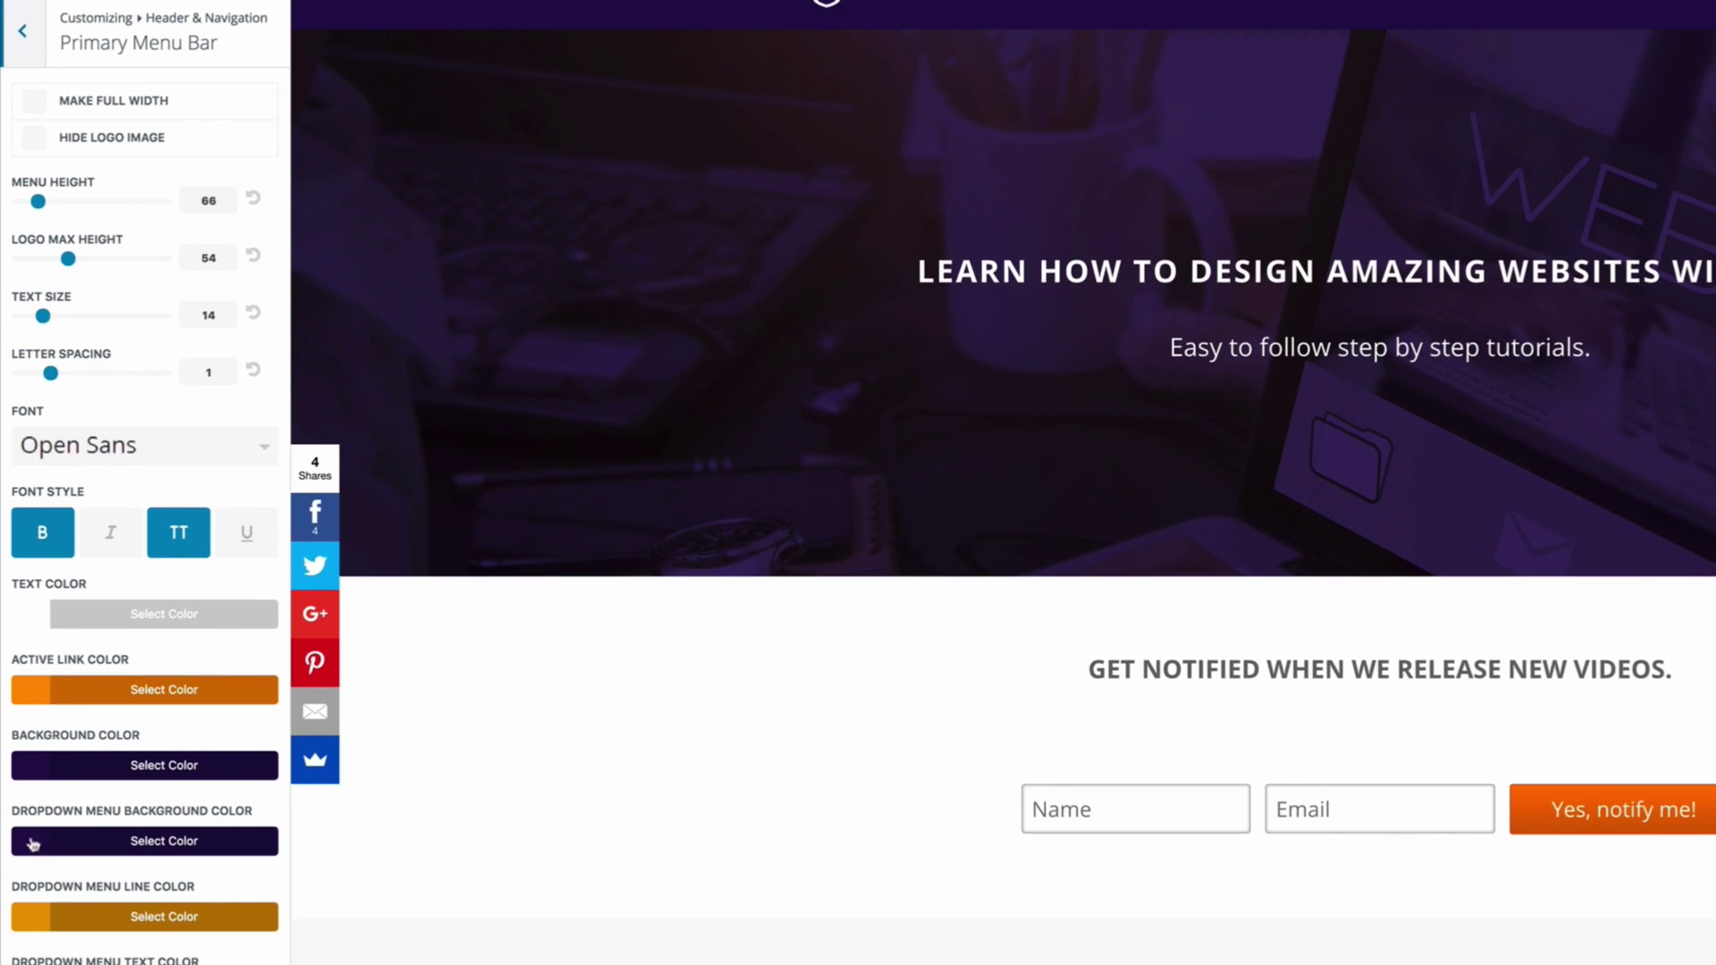
# Step: Try dropdown menu background hex values #150063 and then #110051
pyautogui.click(33, 843)
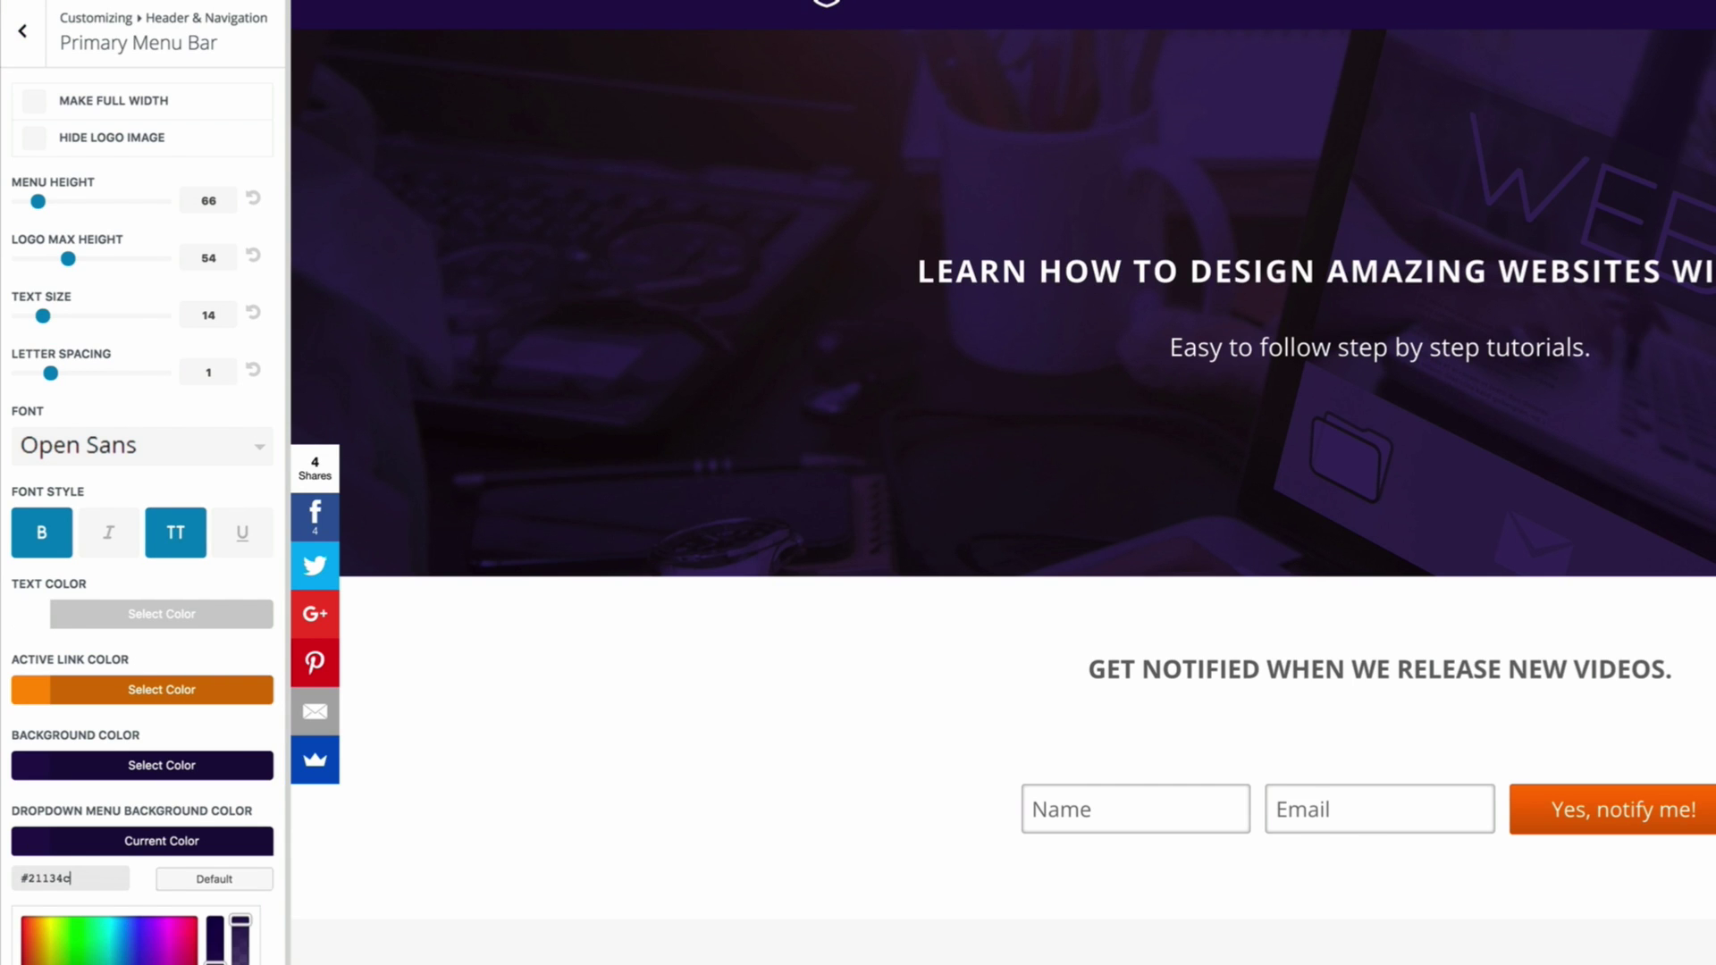
pyautogui.hotkey('ctrl', 'a')
pyautogui.write('150063')
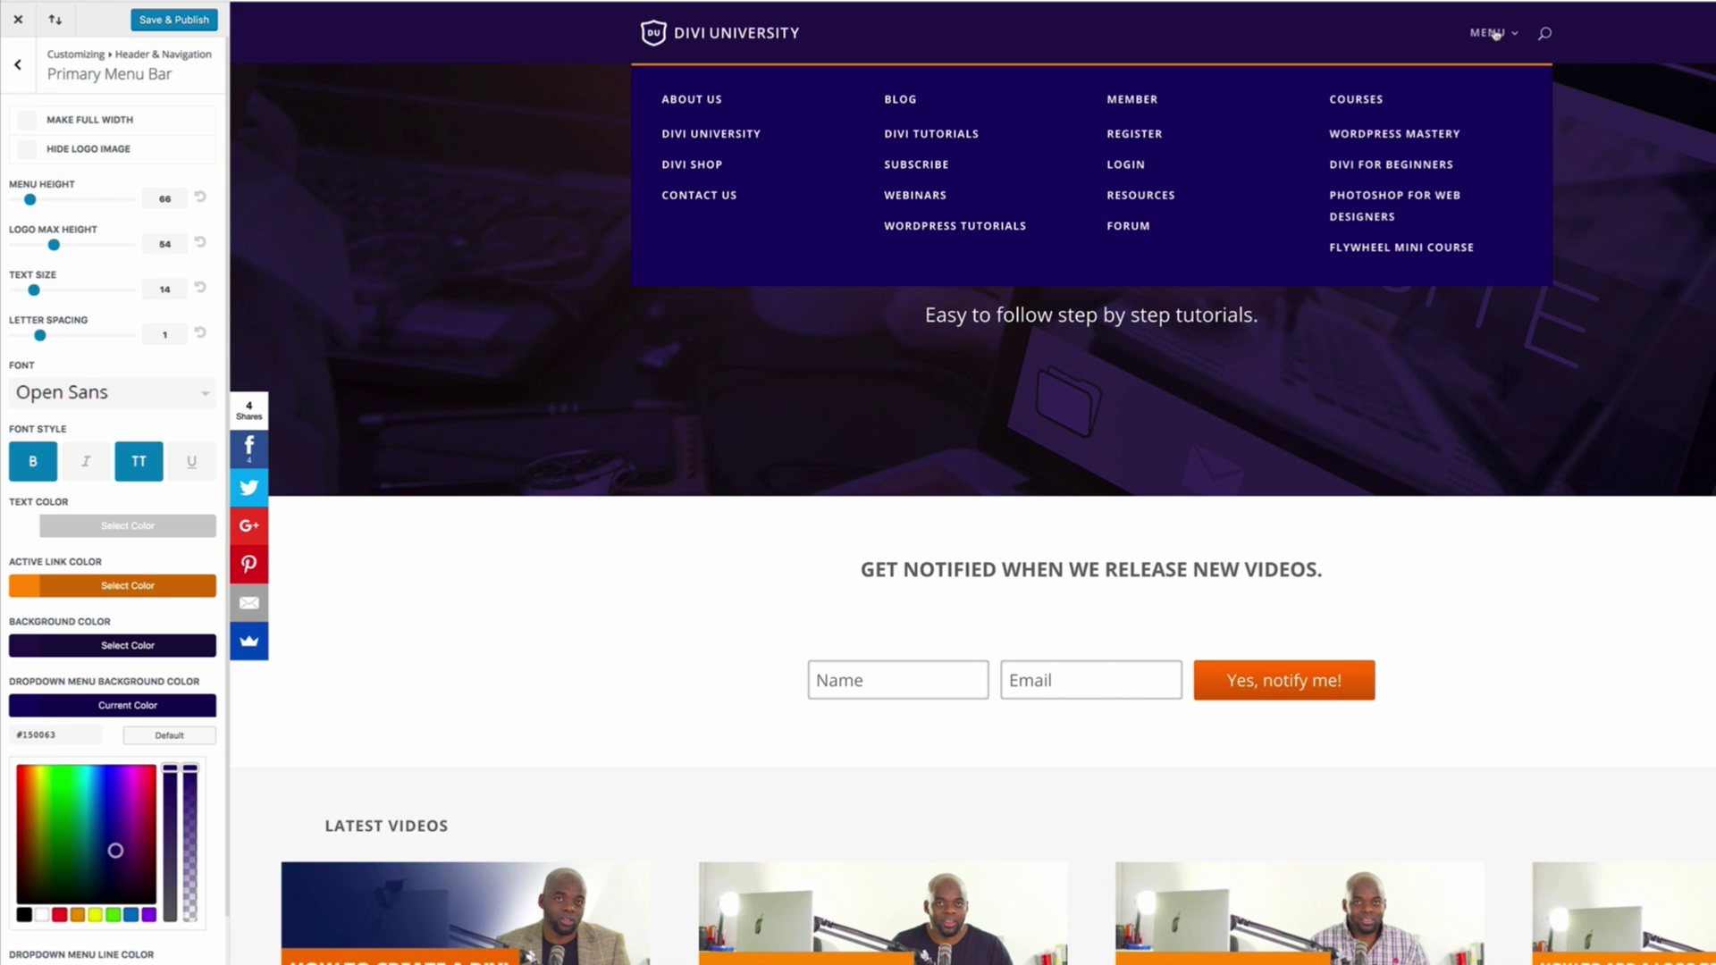
pyautogui.hotkey('ctrl', 'a')
pyautogui.write('110051')
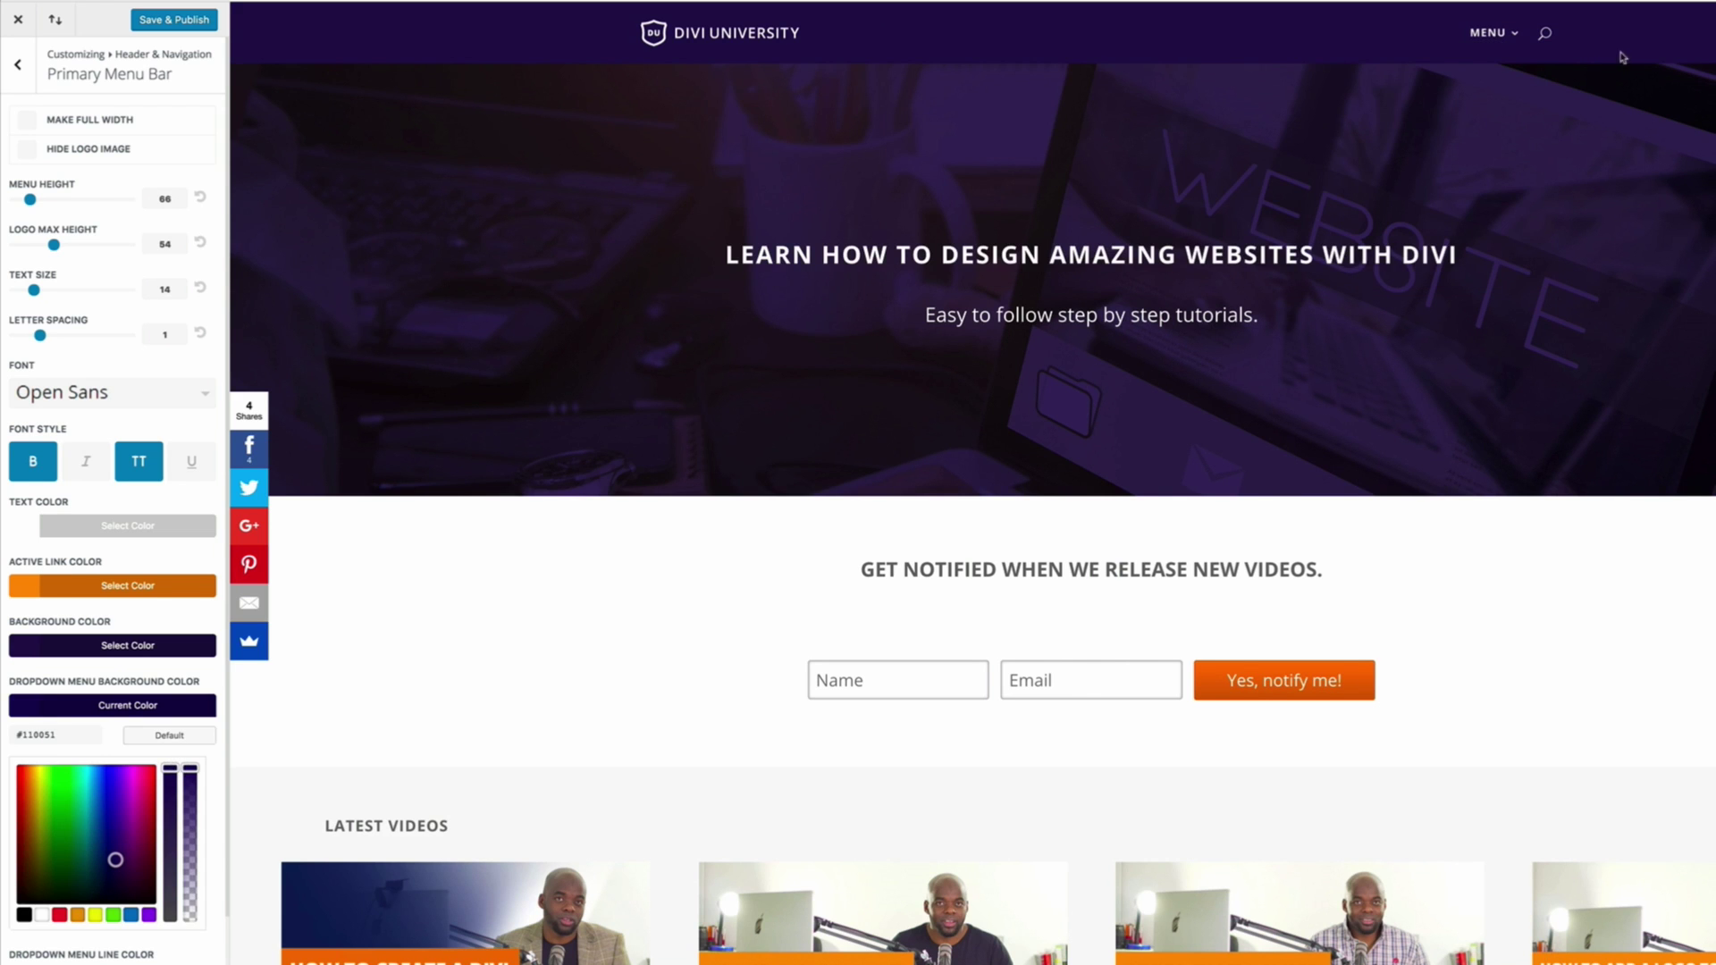
# Step: Fine-tune the dropdown background in the picker to opaque #110447 and publish the changes
pyautogui.moveTo(1505, 40)
pyautogui.moveTo(114, 859); pyautogui.dragTo(111, 859)
pyautogui.moveTo(1510, 33)
pyautogui.moveTo(173, 769); pyautogui.dragTo(172, 780)
pyautogui.moveTo(111, 859); pyautogui.dragTo(111, 864)
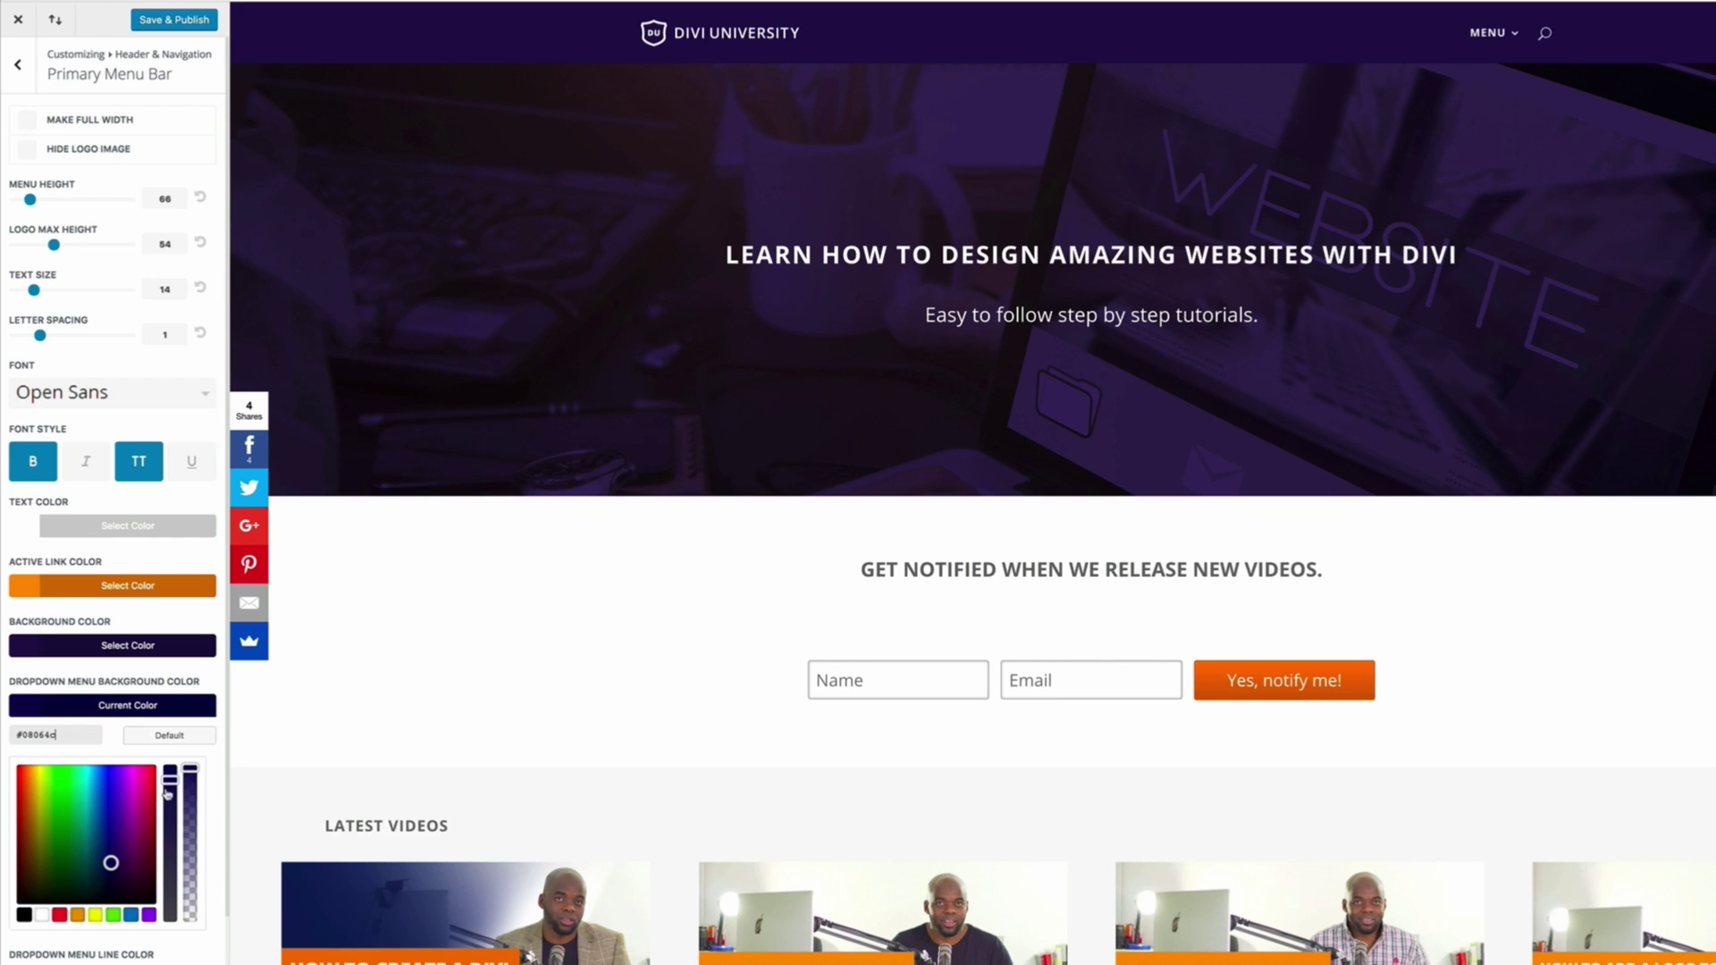
pyautogui.moveTo(1502, 36)
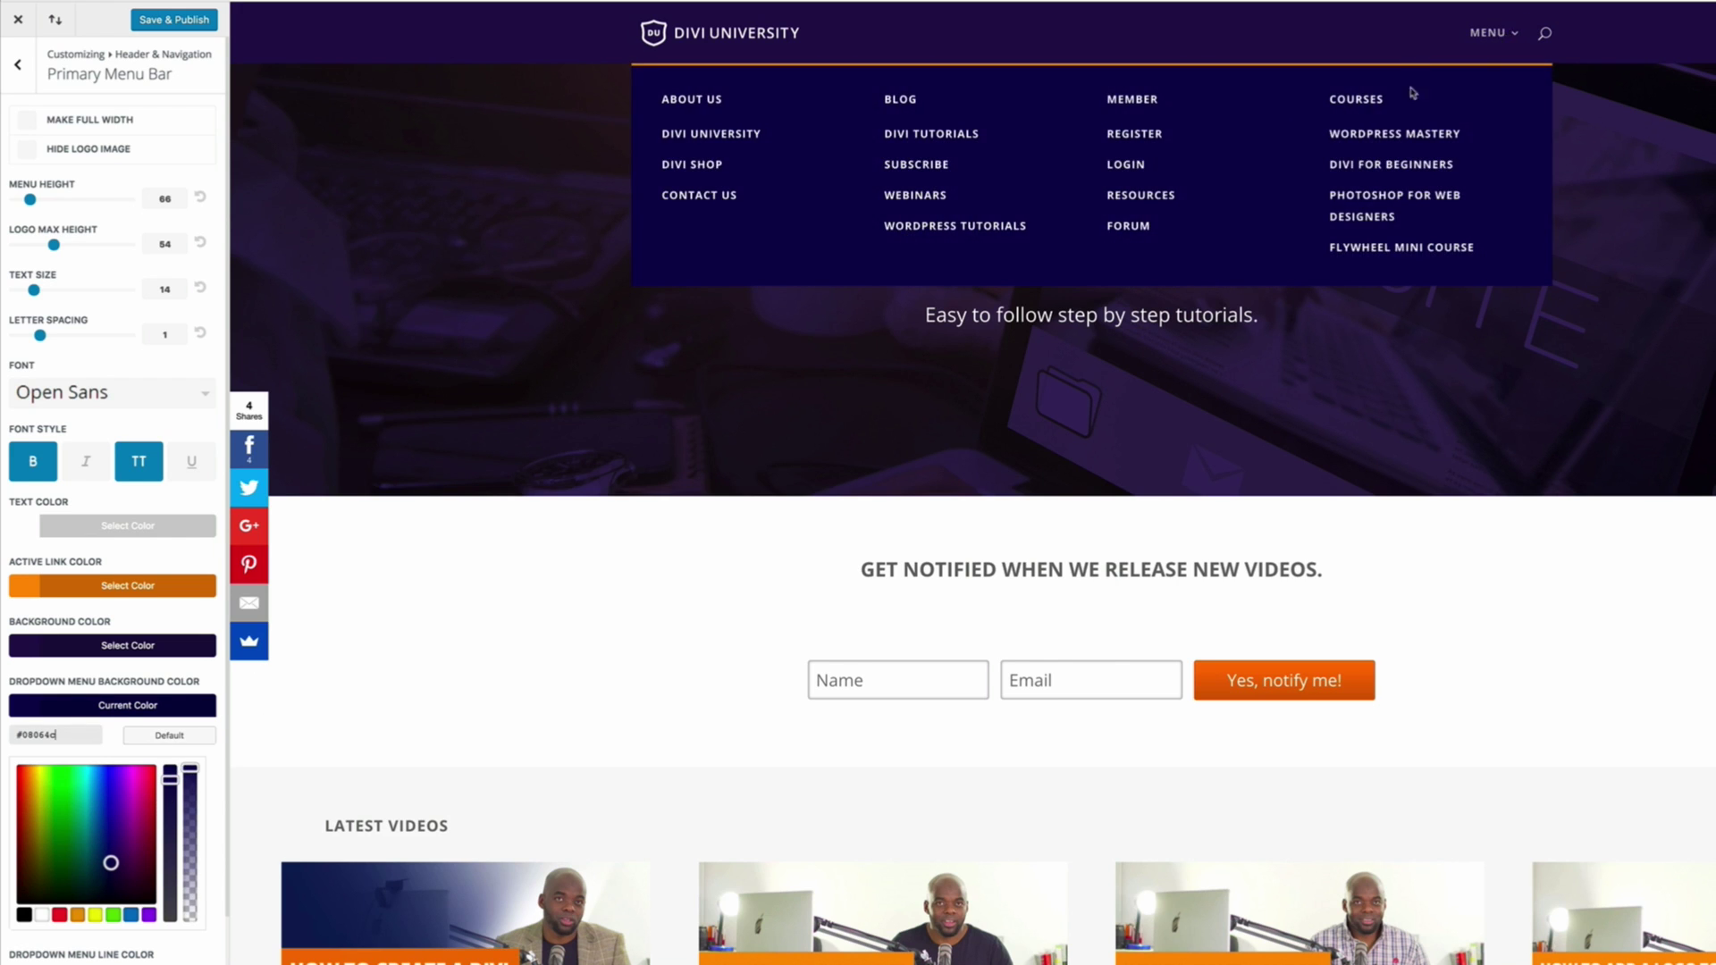
pyautogui.moveTo(191, 771); pyautogui.dragTo(190, 837)
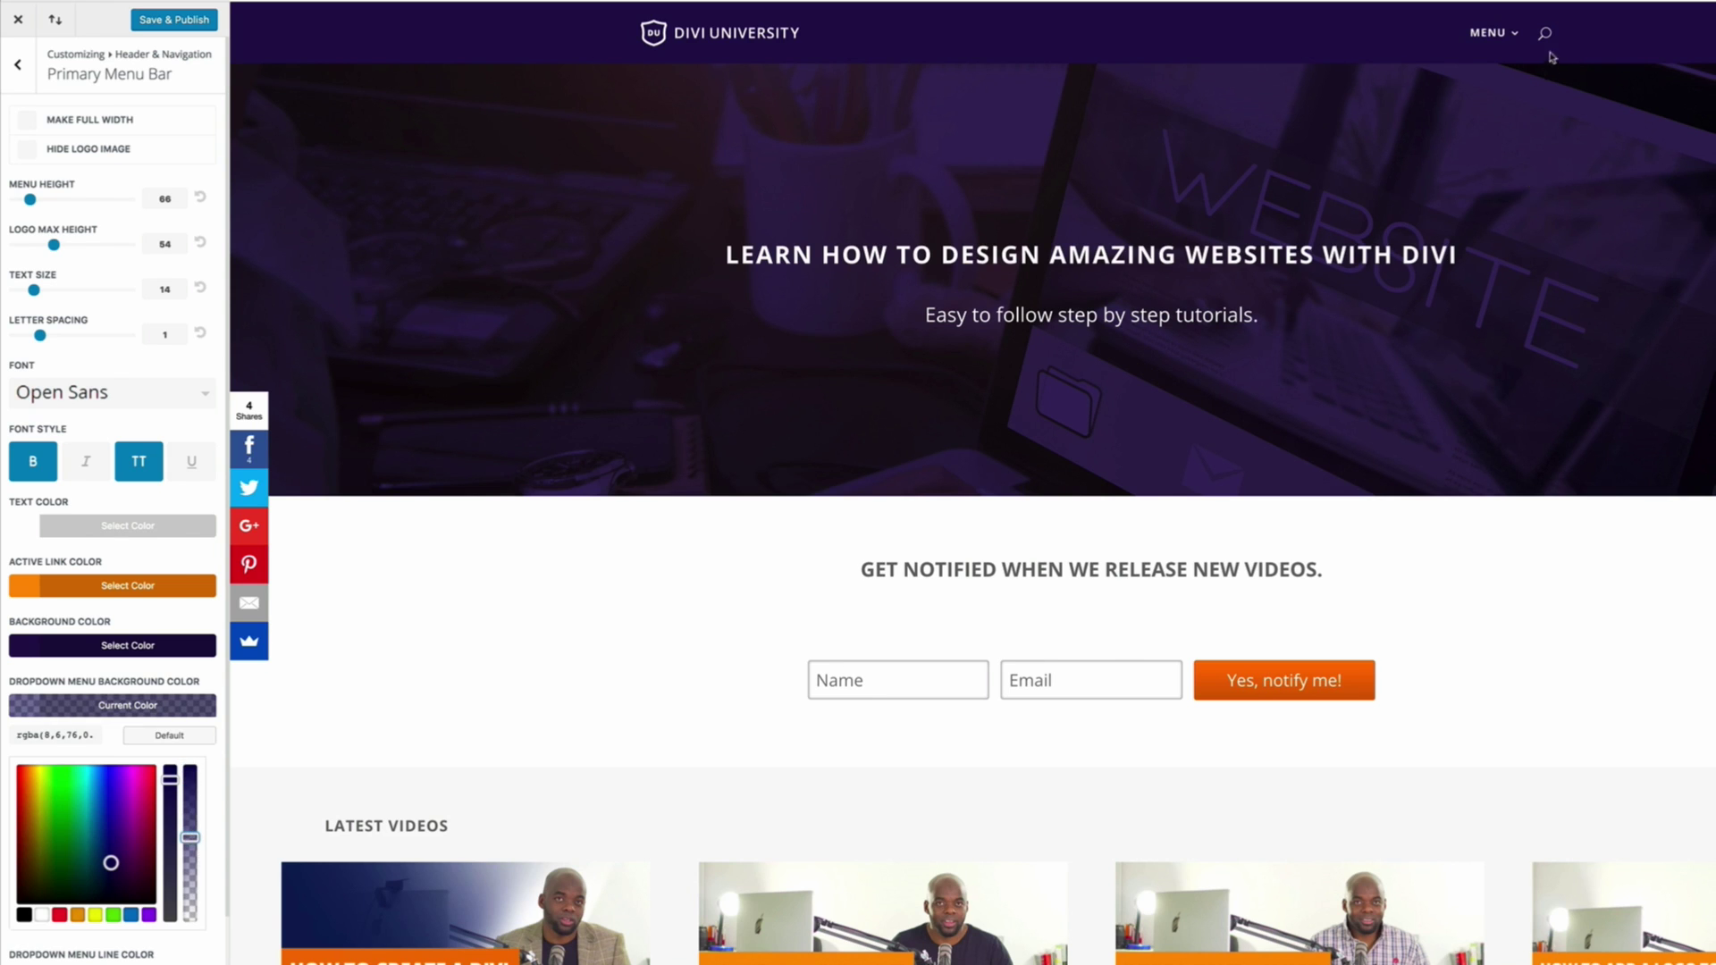
pyautogui.moveTo(1501, 36)
pyautogui.moveTo(189, 837); pyautogui.dragTo(191, 767)
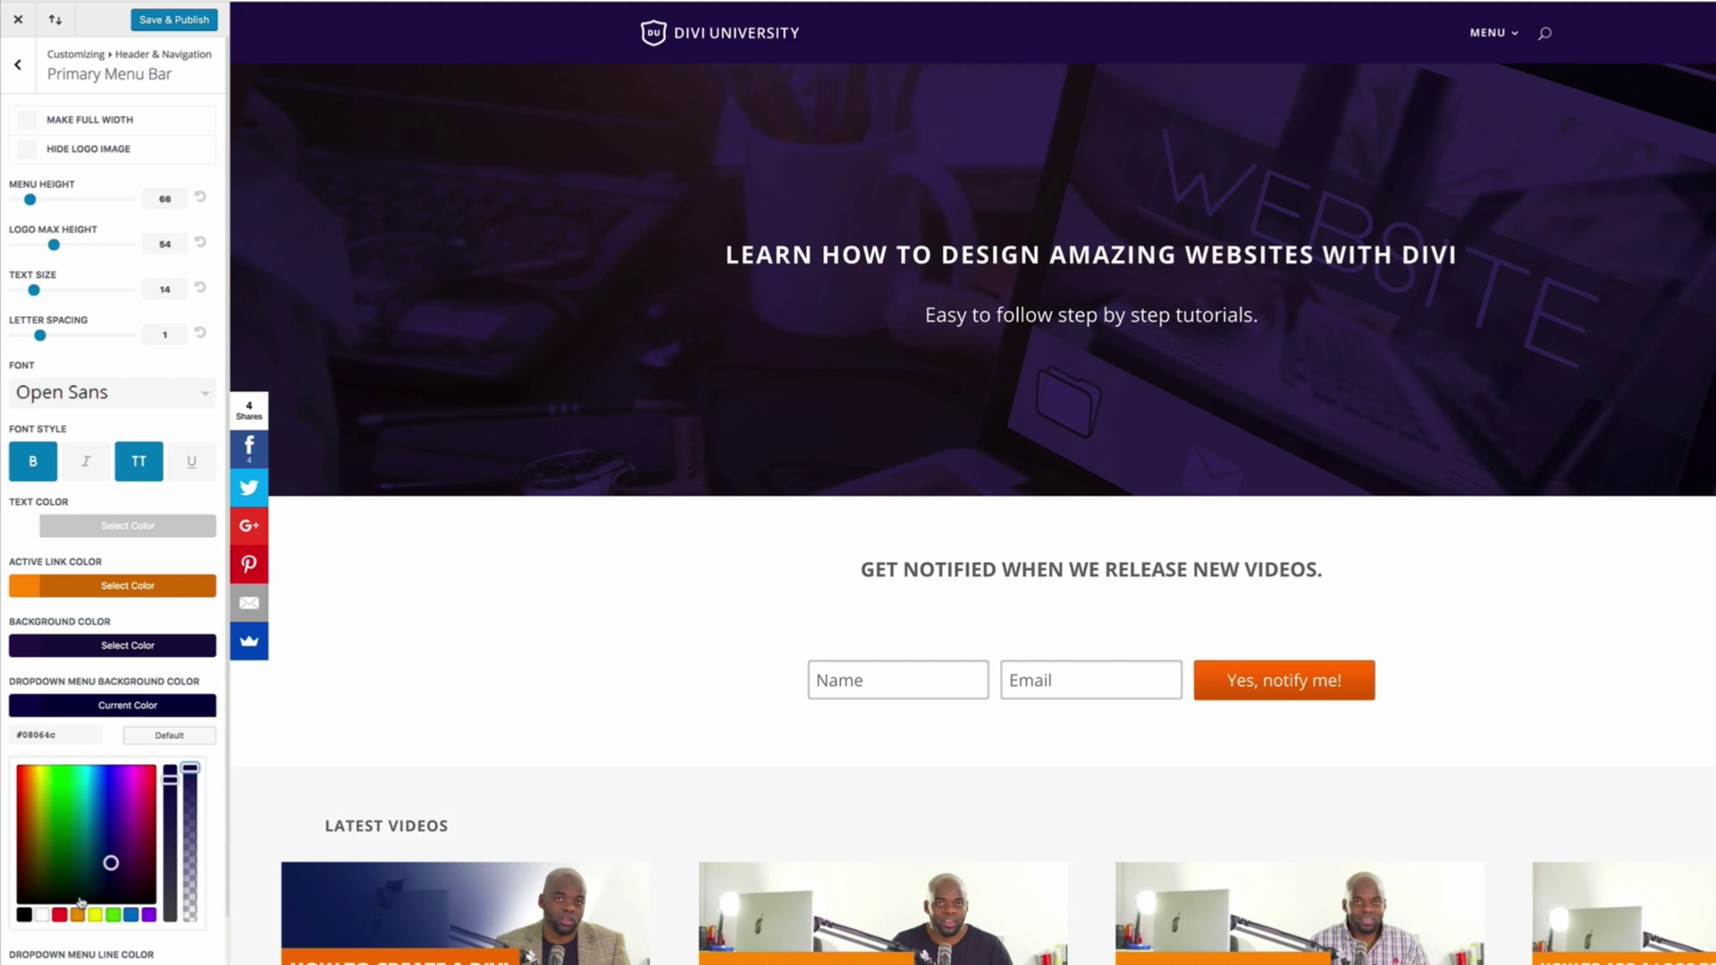
pyautogui.click(115, 865)
pyautogui.scroll(-3, 279, 766)
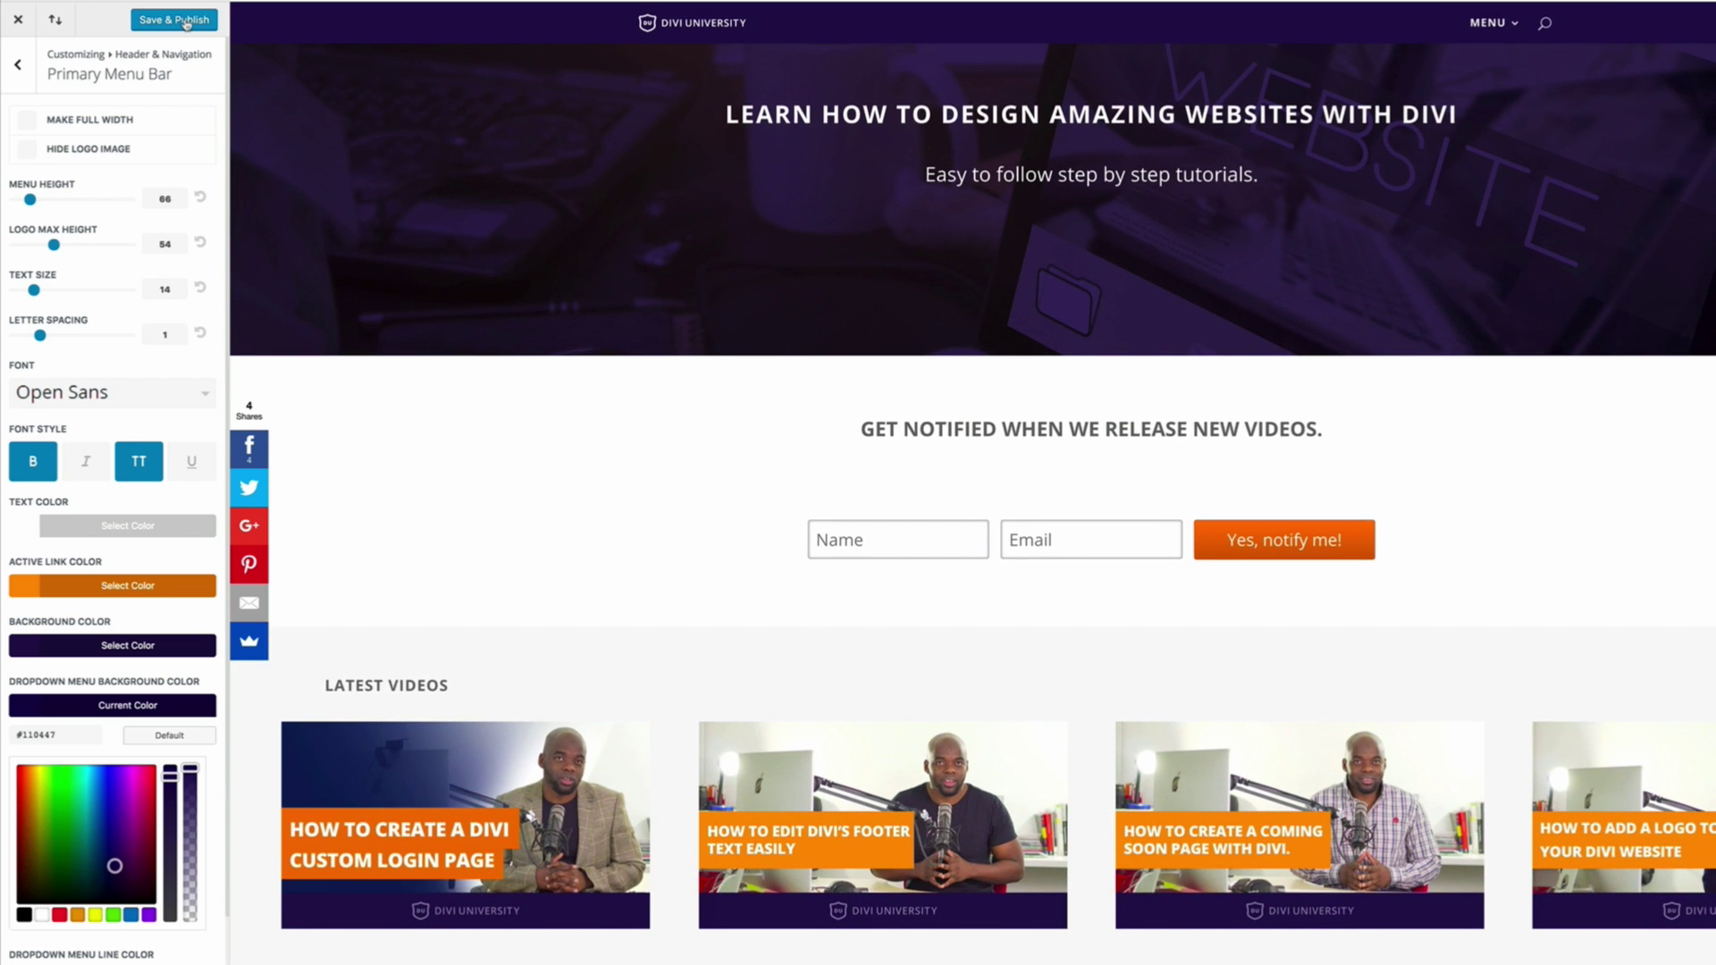
pyautogui.click(186, 24)
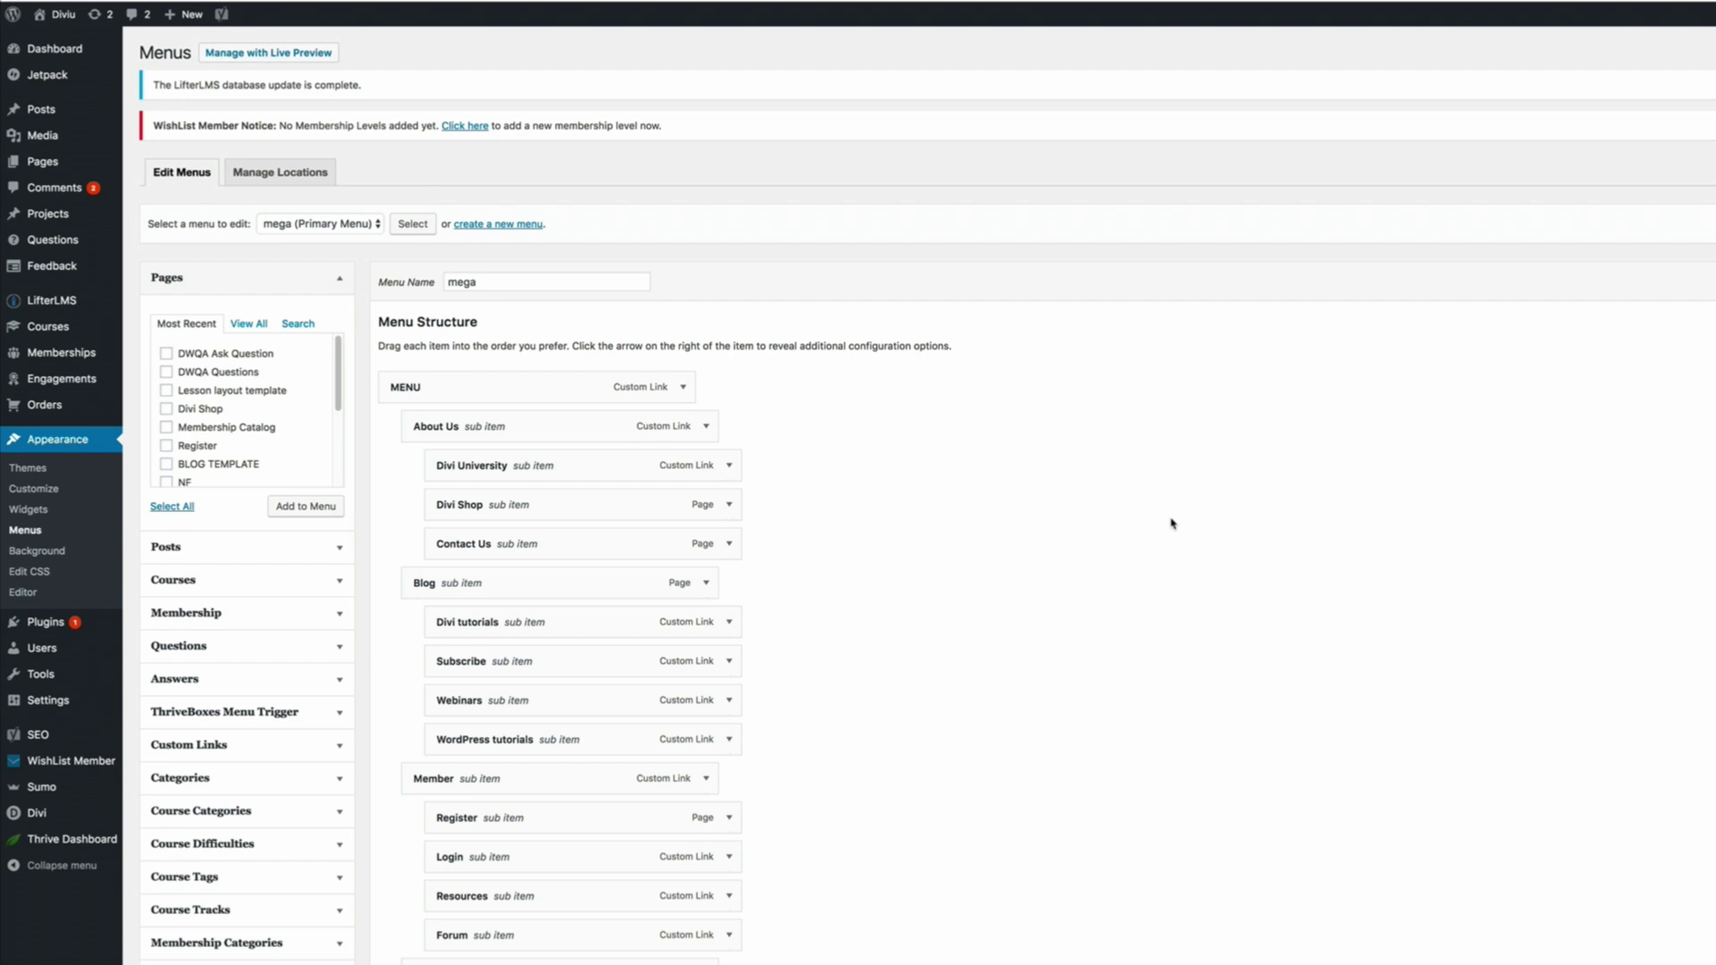
# Step: Scroll the mega menu structure to show Courses with WordPress Mastery and Divi for Beginners
pyautogui.scroll(-3, 871, 540)
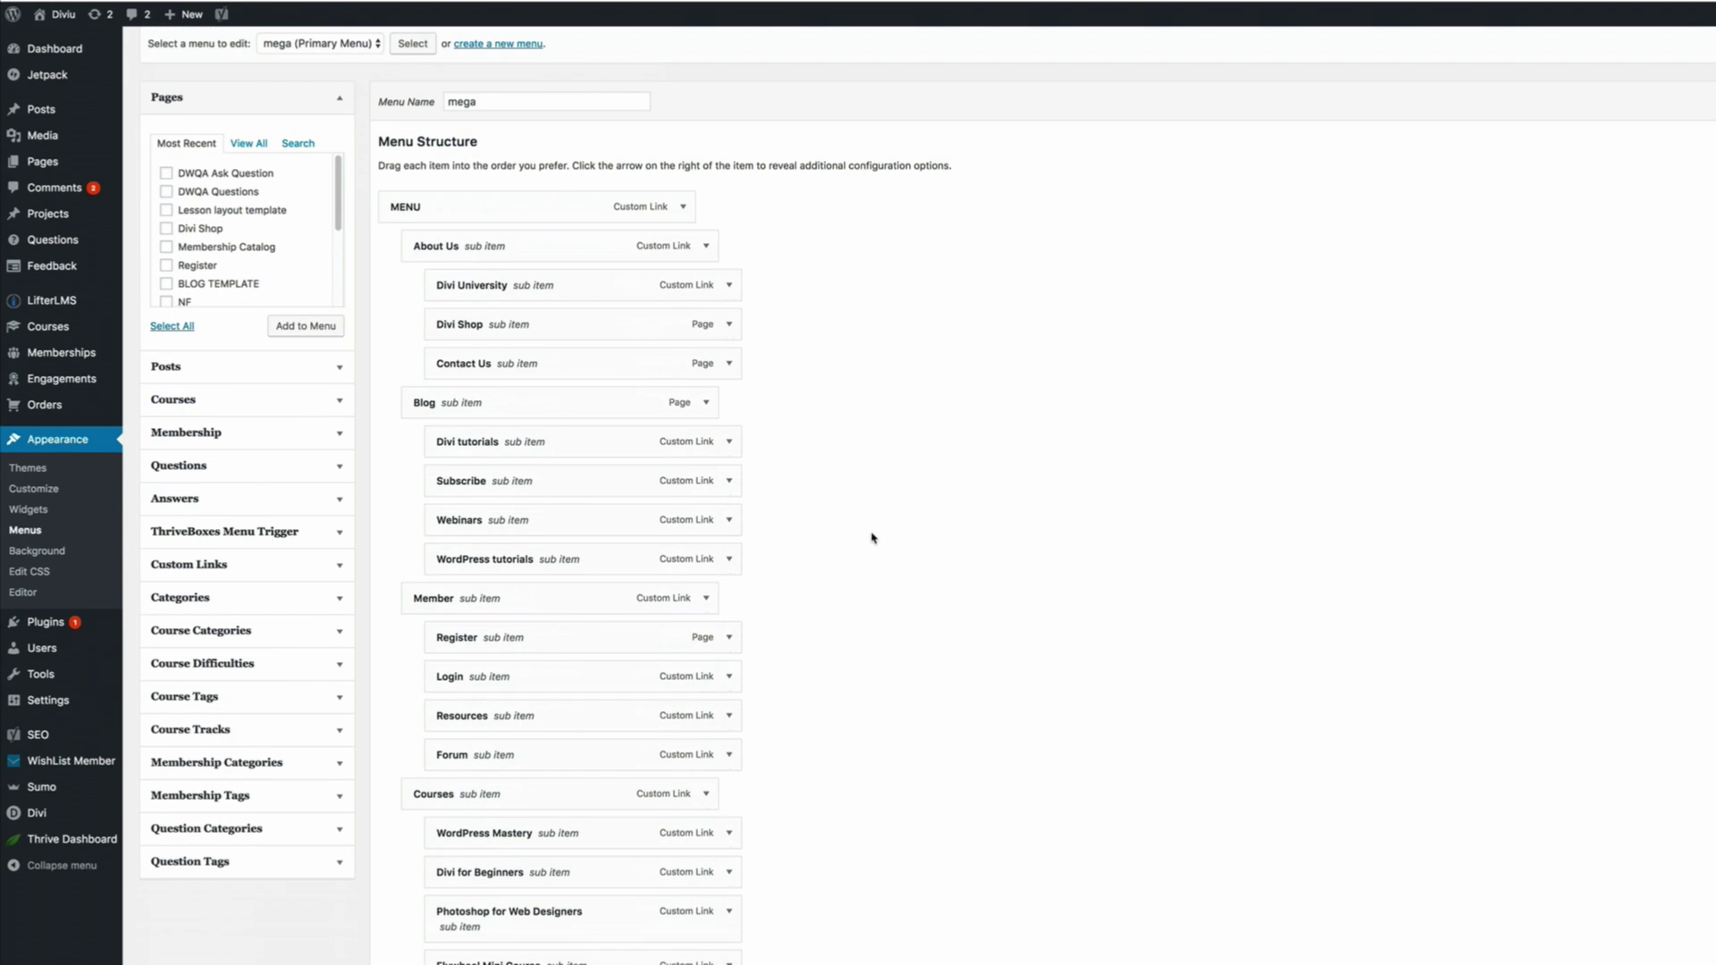